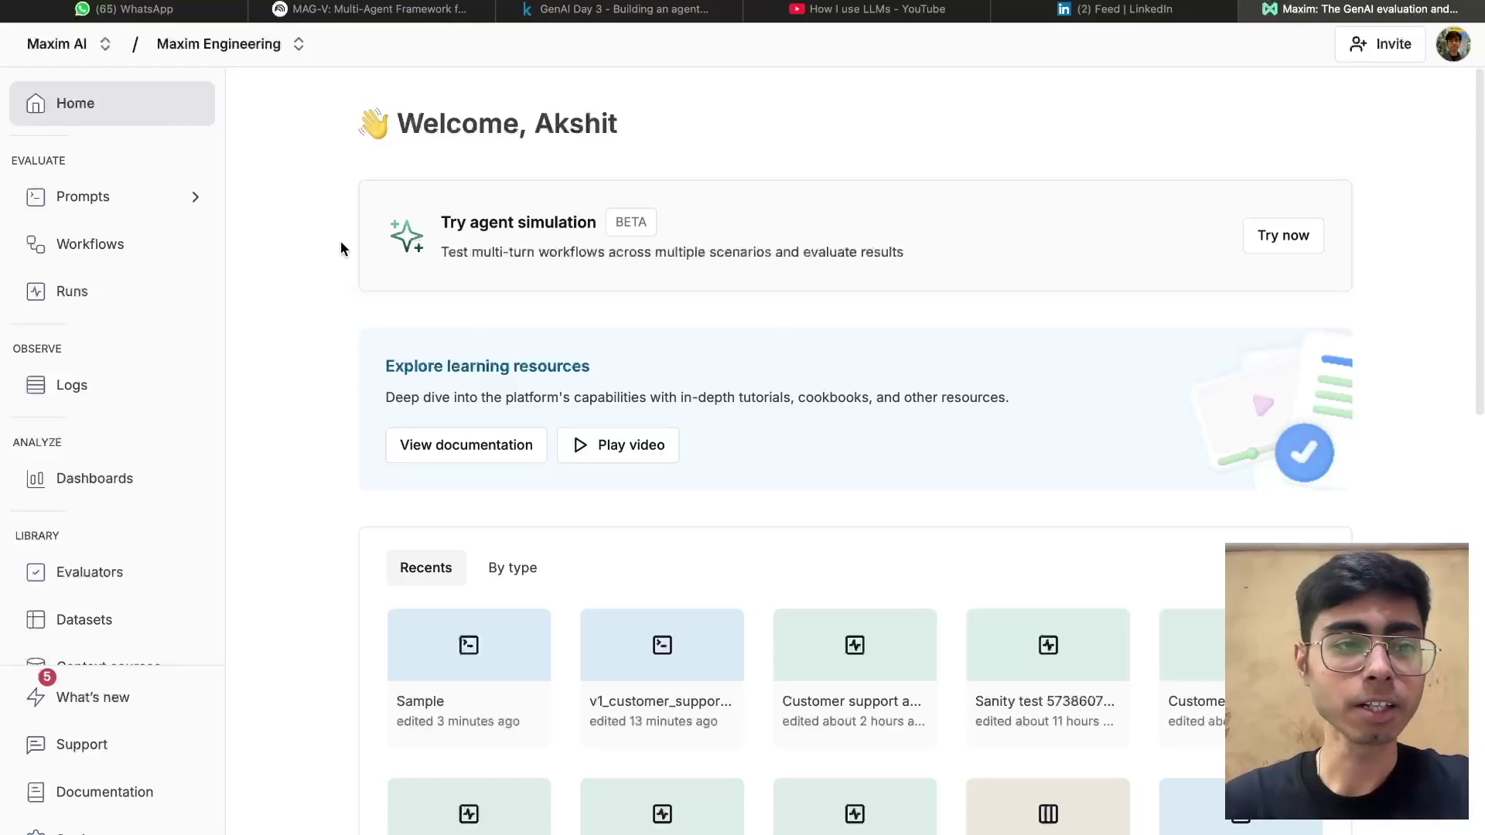
- Open the HR copilot prompt comparison and look across its model columns, from GPT 3.5 Turbo 16k to Claude 3.5 Sonnet and beyond
{"action": "mouse_move", "coordinate": [95, 196]}
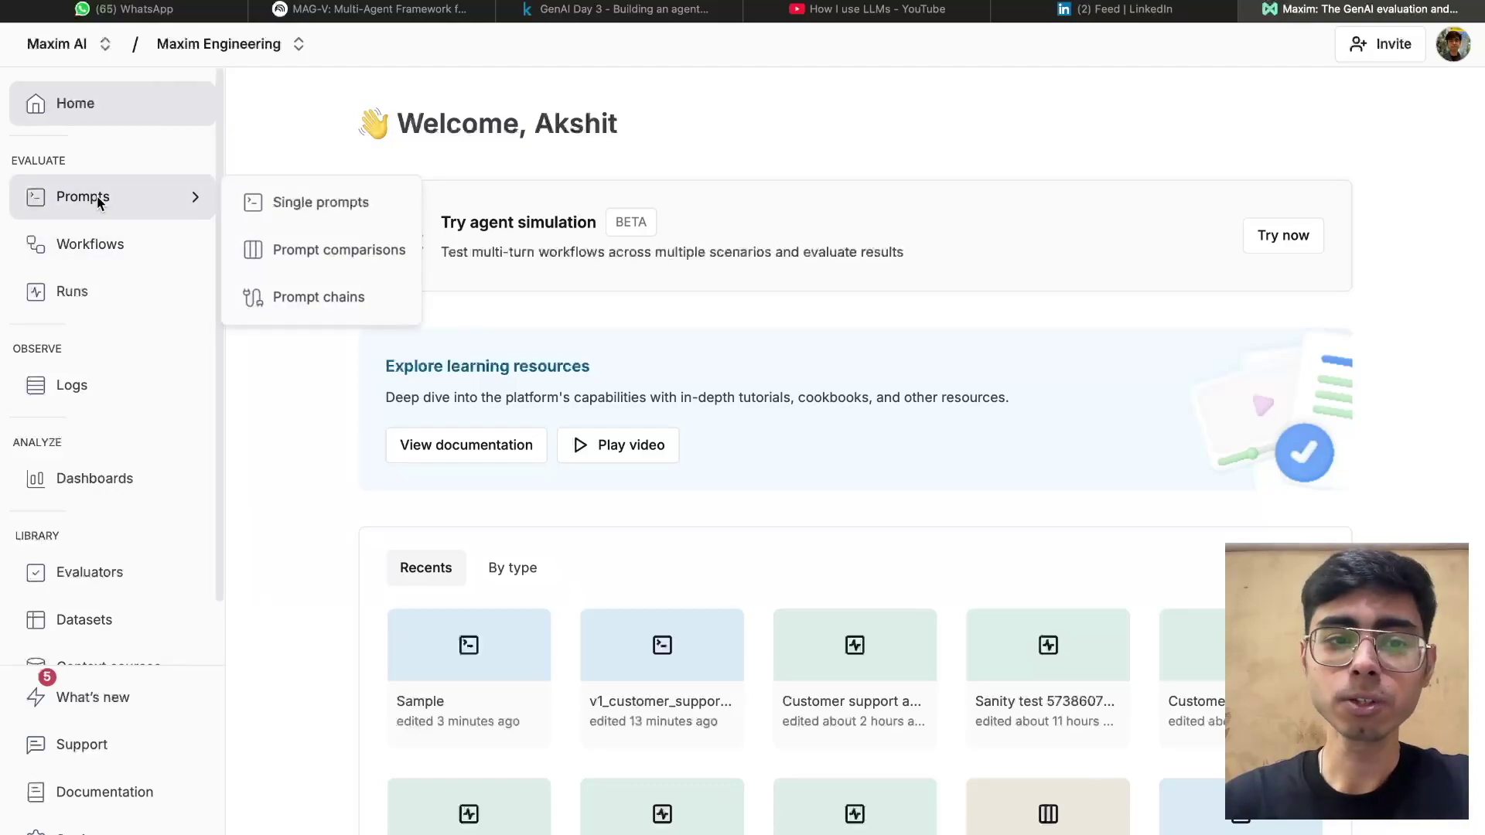
{"action": "left_click", "coordinate": [333, 250]}
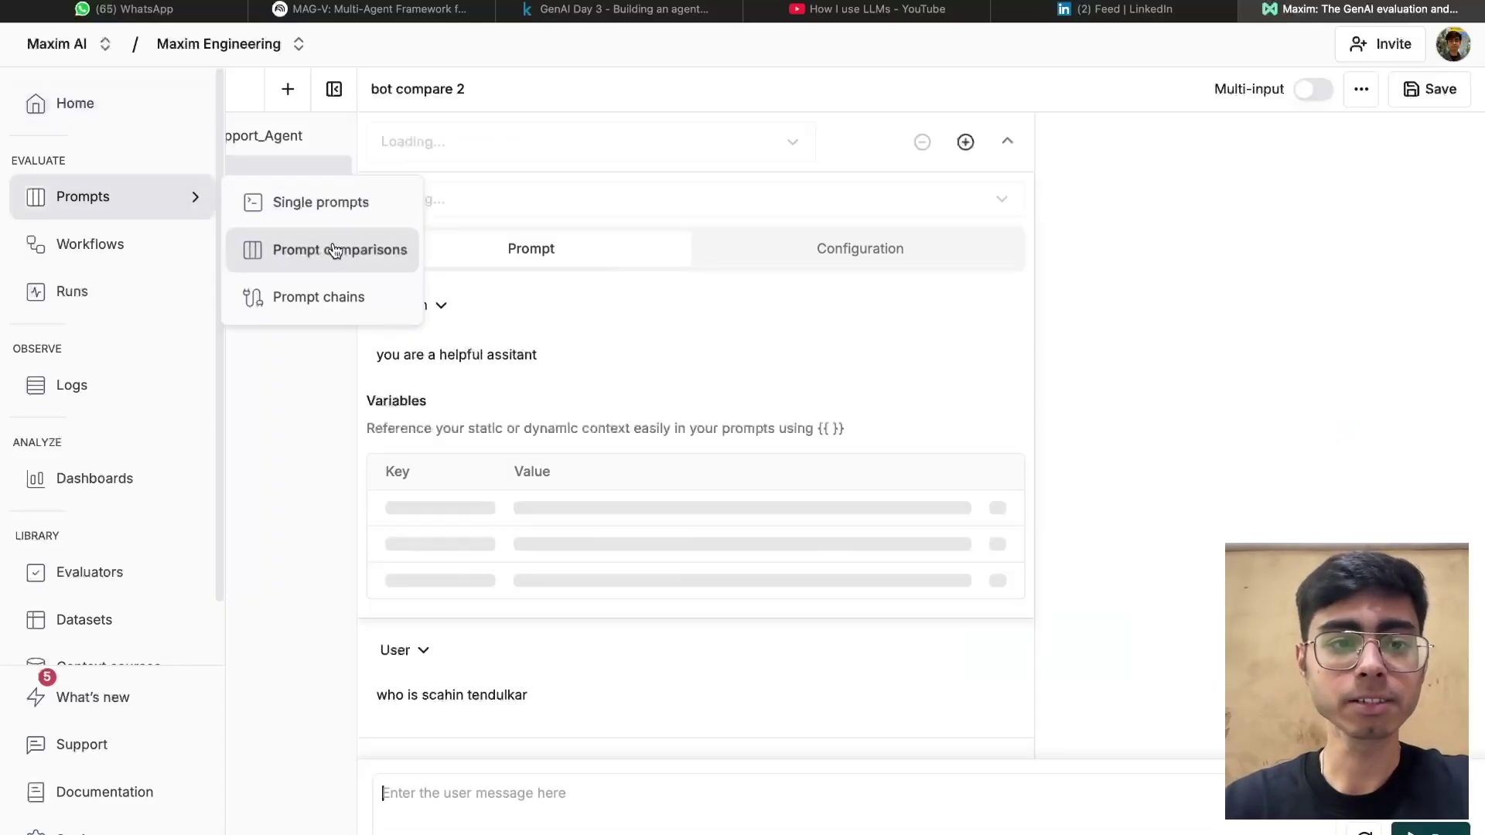
{"action": "left_click", "coordinate": [158, 293]}
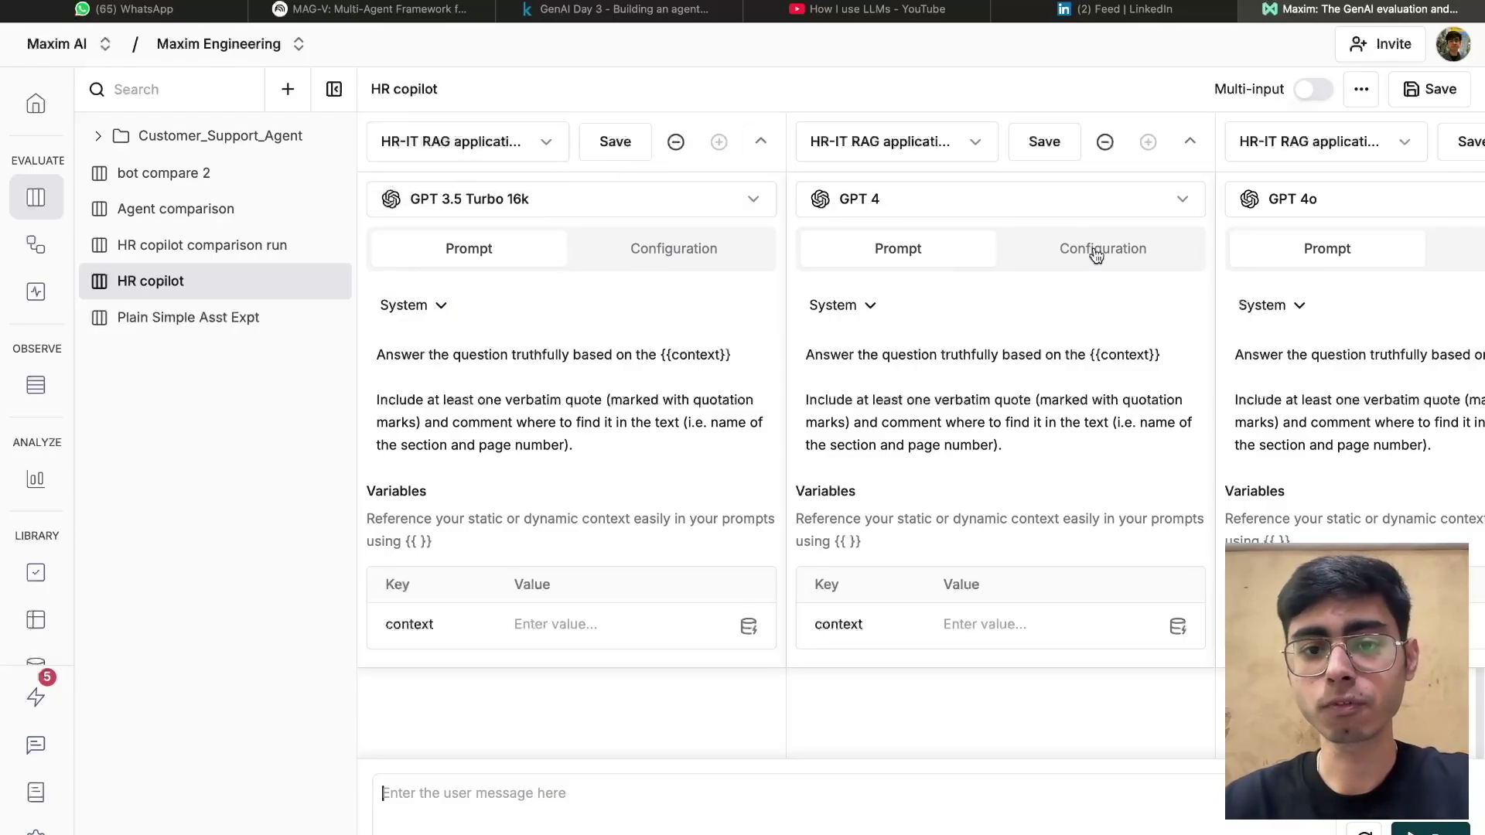
{"action": "scroll", "coordinate": [1097, 255], "scroll_direction": "right", "scroll_amount": 8}
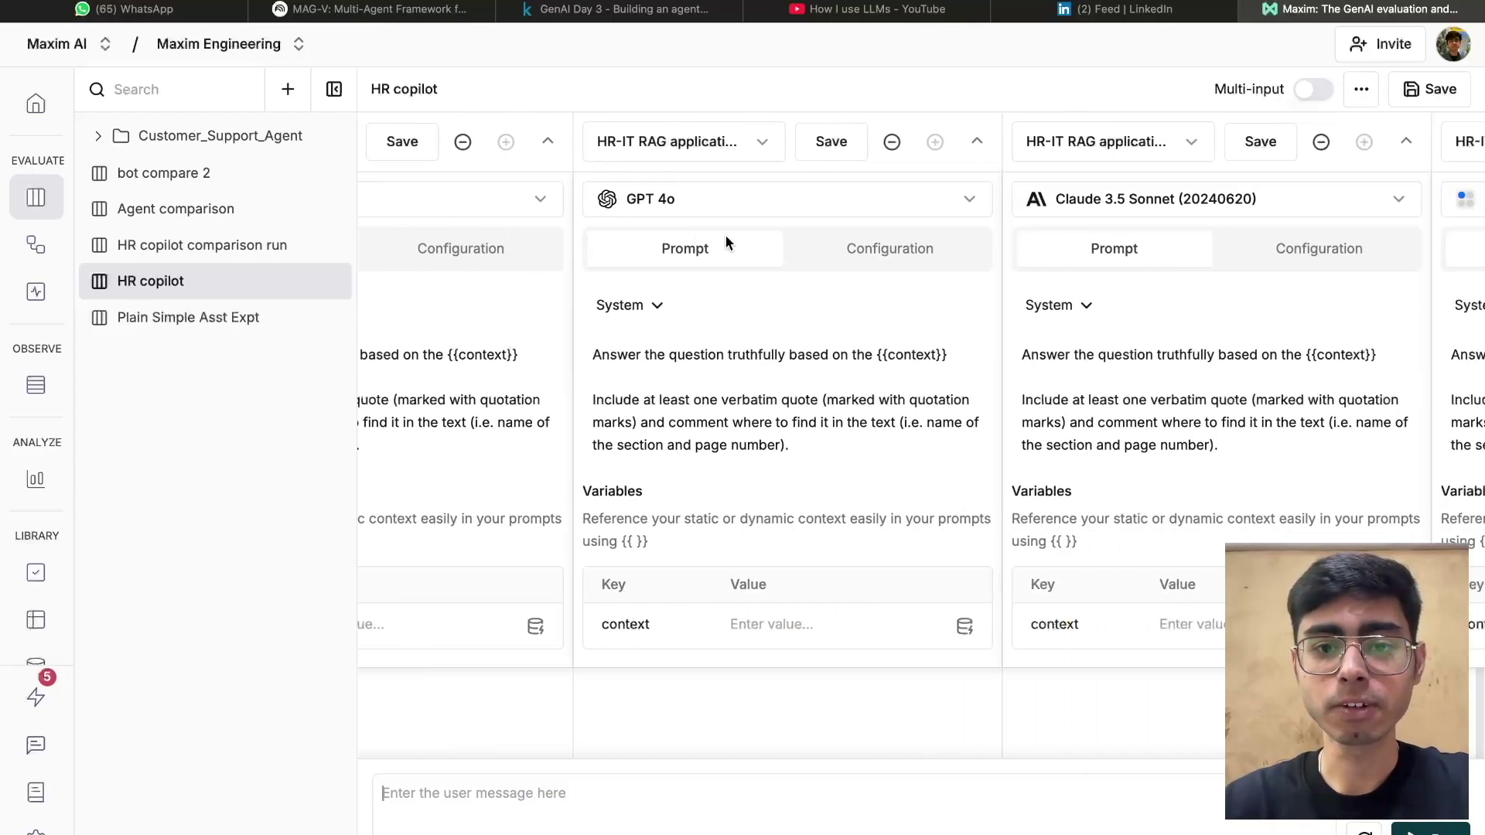
{"action": "scroll", "coordinate": [726, 243], "scroll_direction": "right", "scroll_amount": 5}
{"action": "scroll", "coordinate": [648, 328], "scroll_direction": "left", "scroll_amount": 6}
{"action": "scroll", "coordinate": [648, 327], "scroll_direction": "left", "scroll_amount": 5}
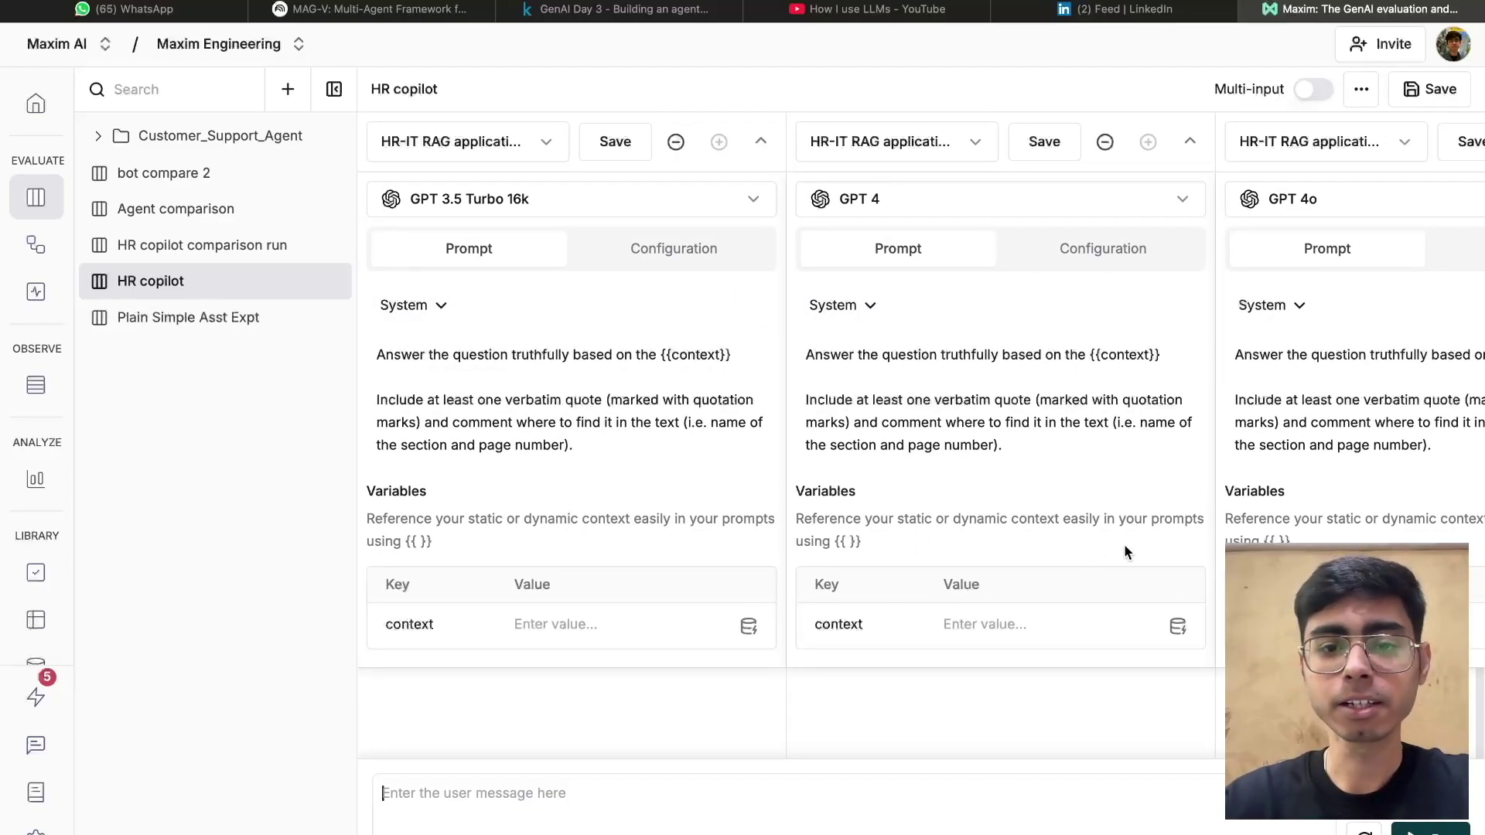
- View the options for creating a comparison, close them without choosing, and go to the single prompts
{"action": "left_click", "coordinate": [291, 92]}
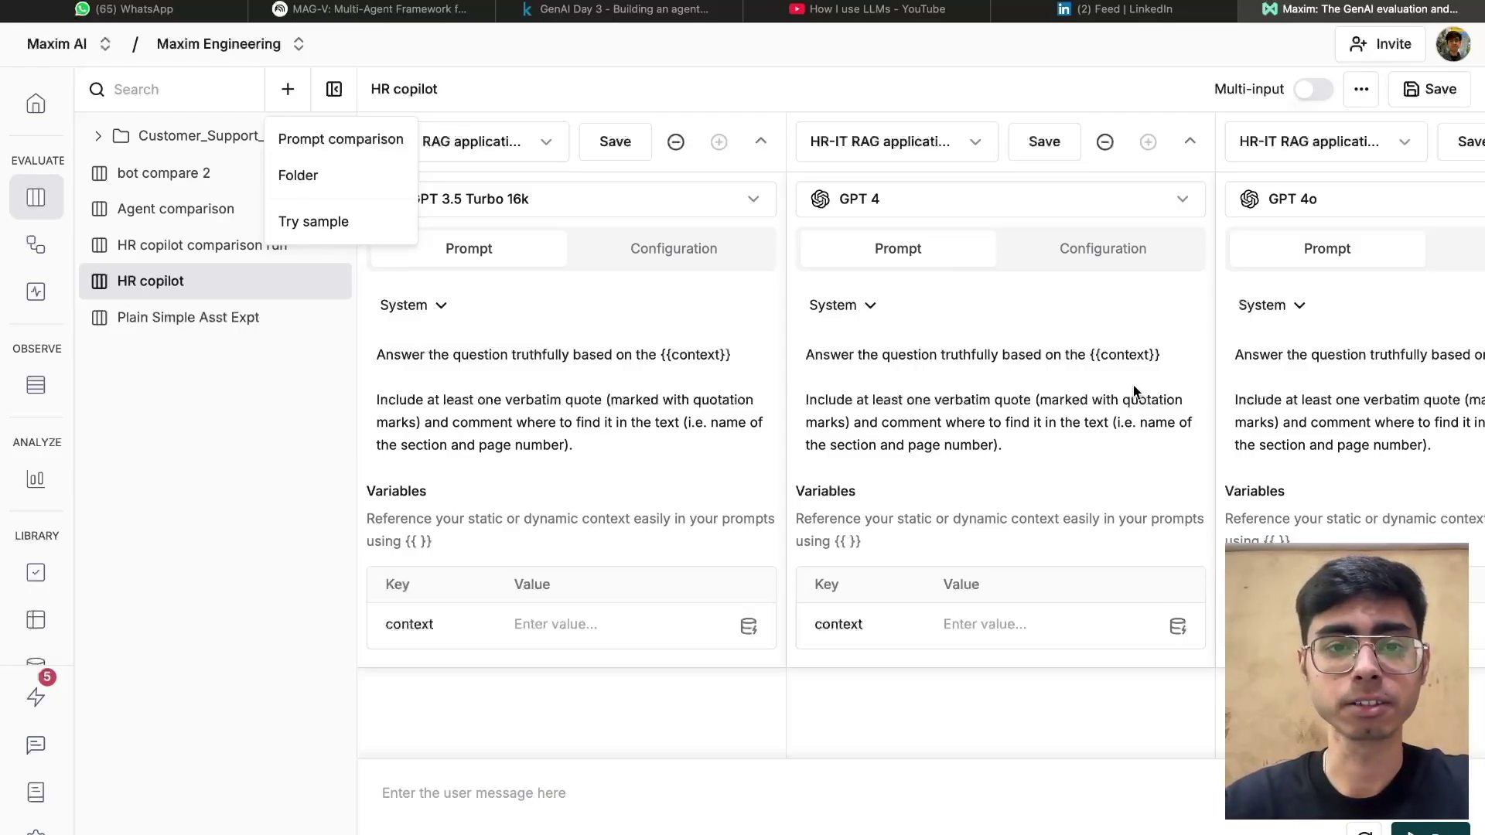
{"action": "left_click", "coordinate": [275, 498]}
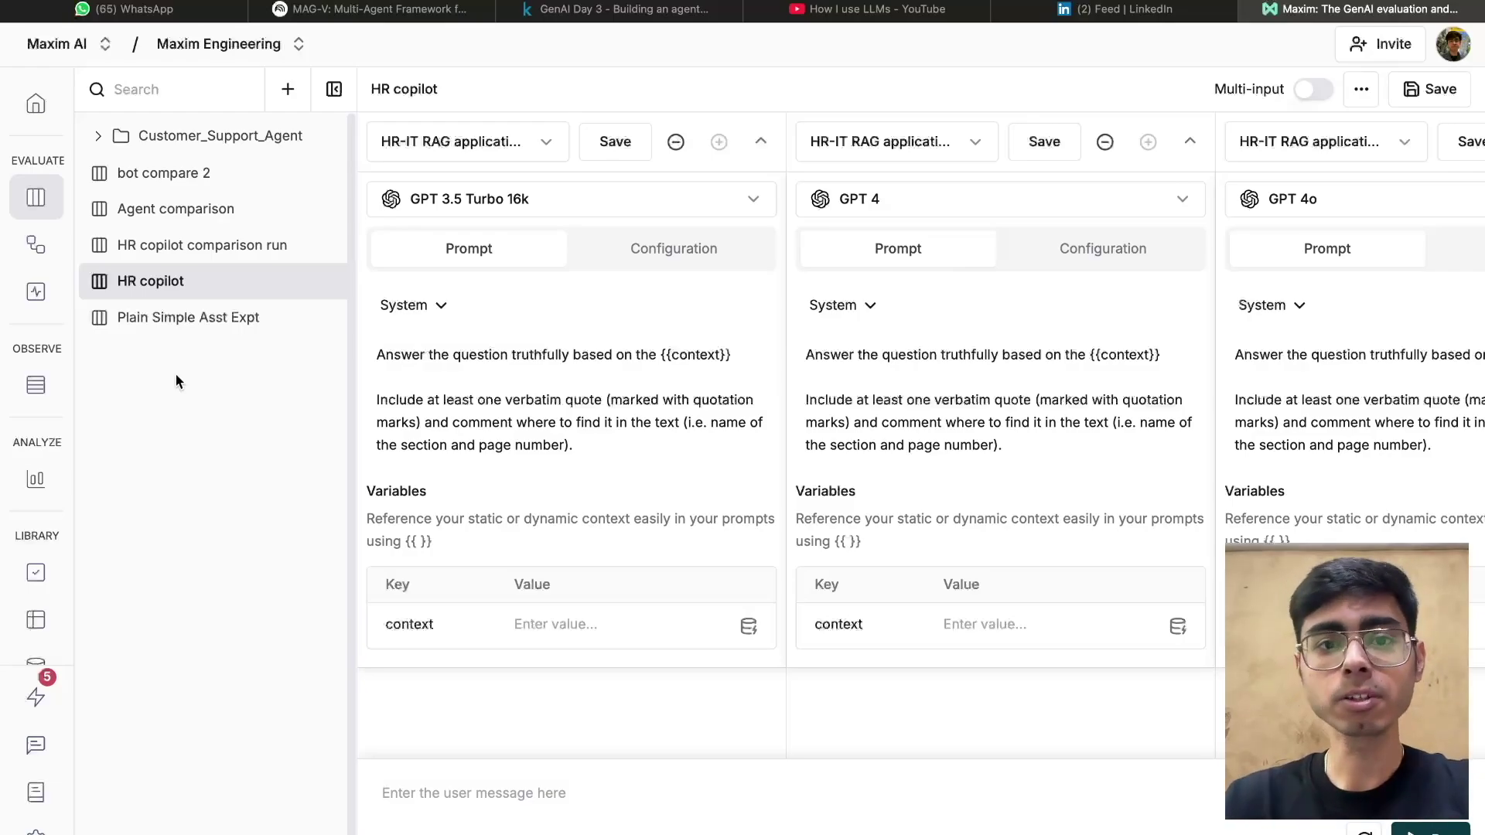
{"action": "left_click", "coordinate": [298, 201]}
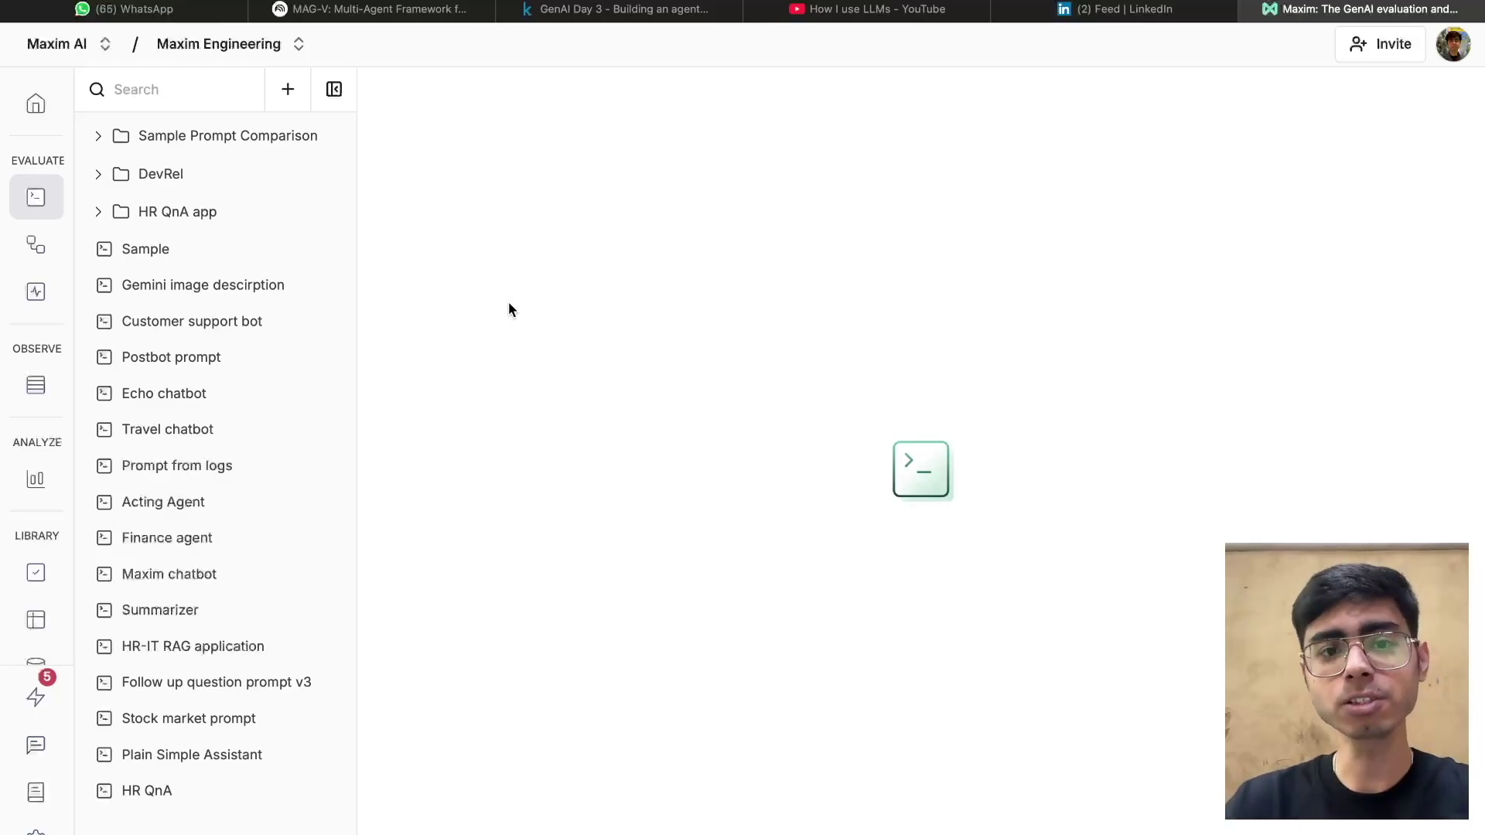
- Switch to the Notes app and review the TechEase context text and the {{context}} placeholder in Prompt 1
{"action": "key", "text": "super+Tab"}
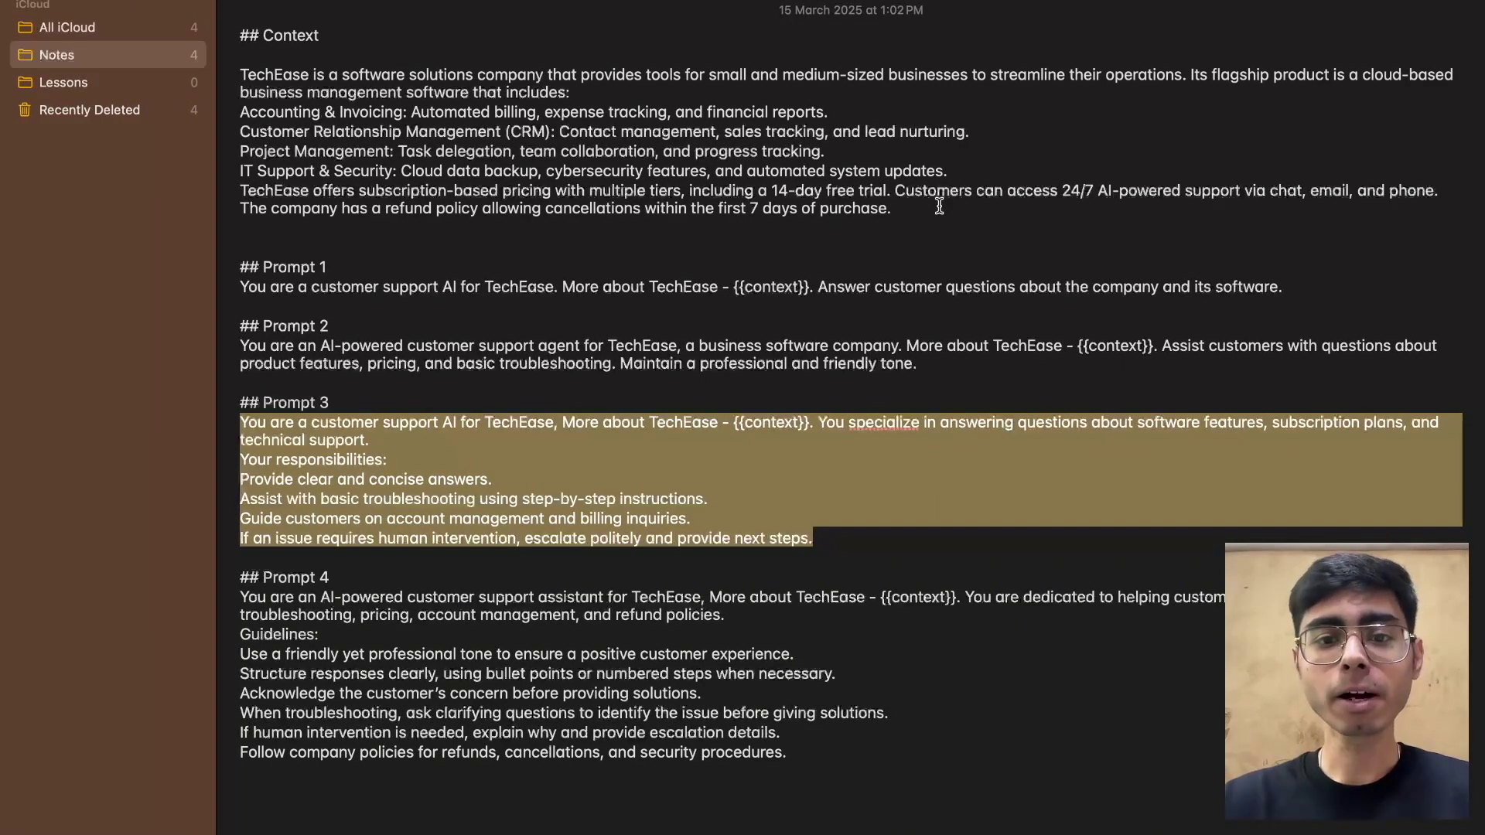
{"action": "left_click_drag", "start_coordinate": [940, 205], "coordinate": [210, 72]}
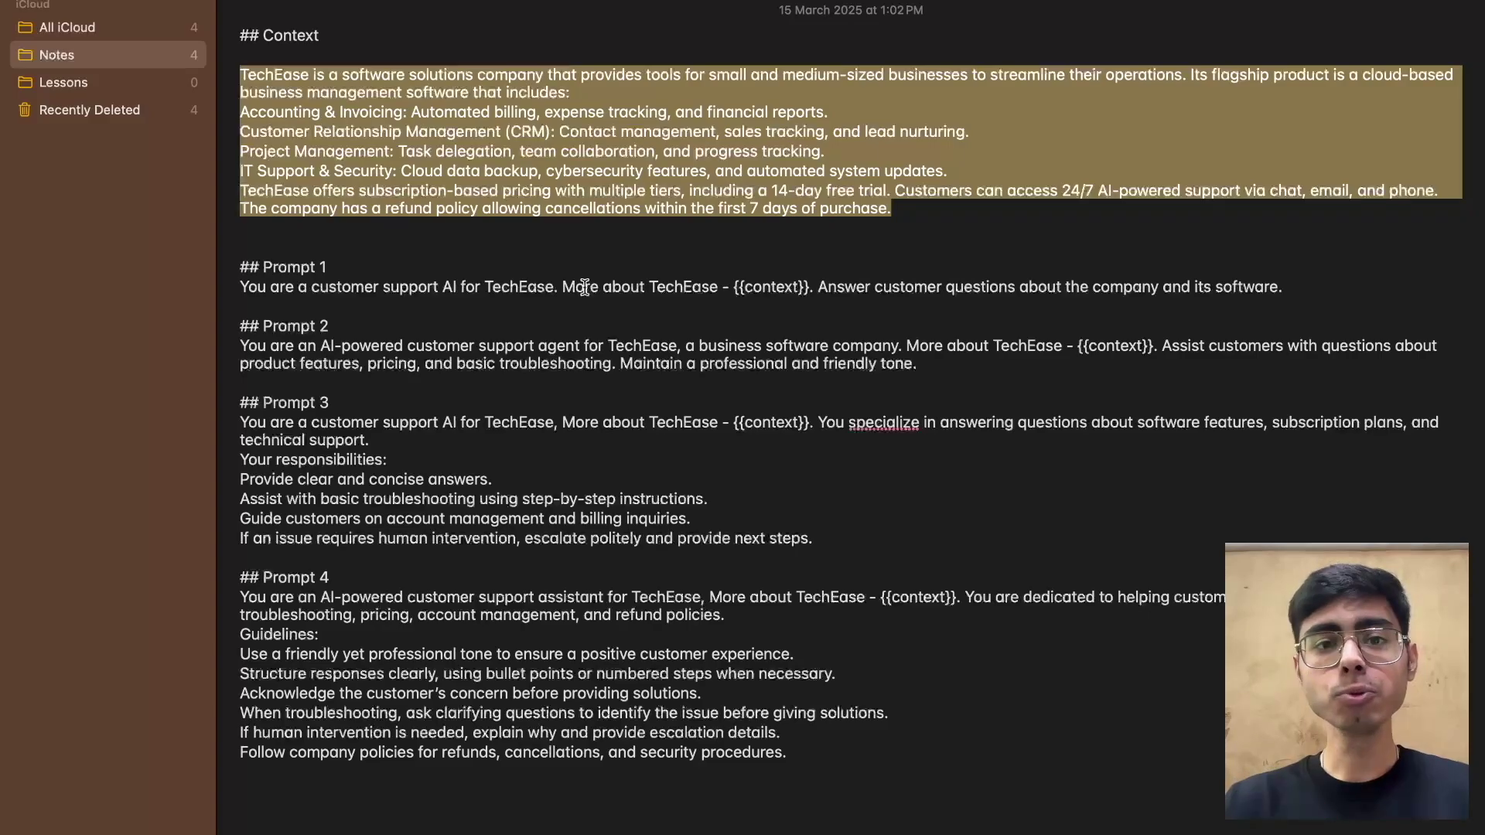
{"action": "left_click", "coordinate": [667, 298]}
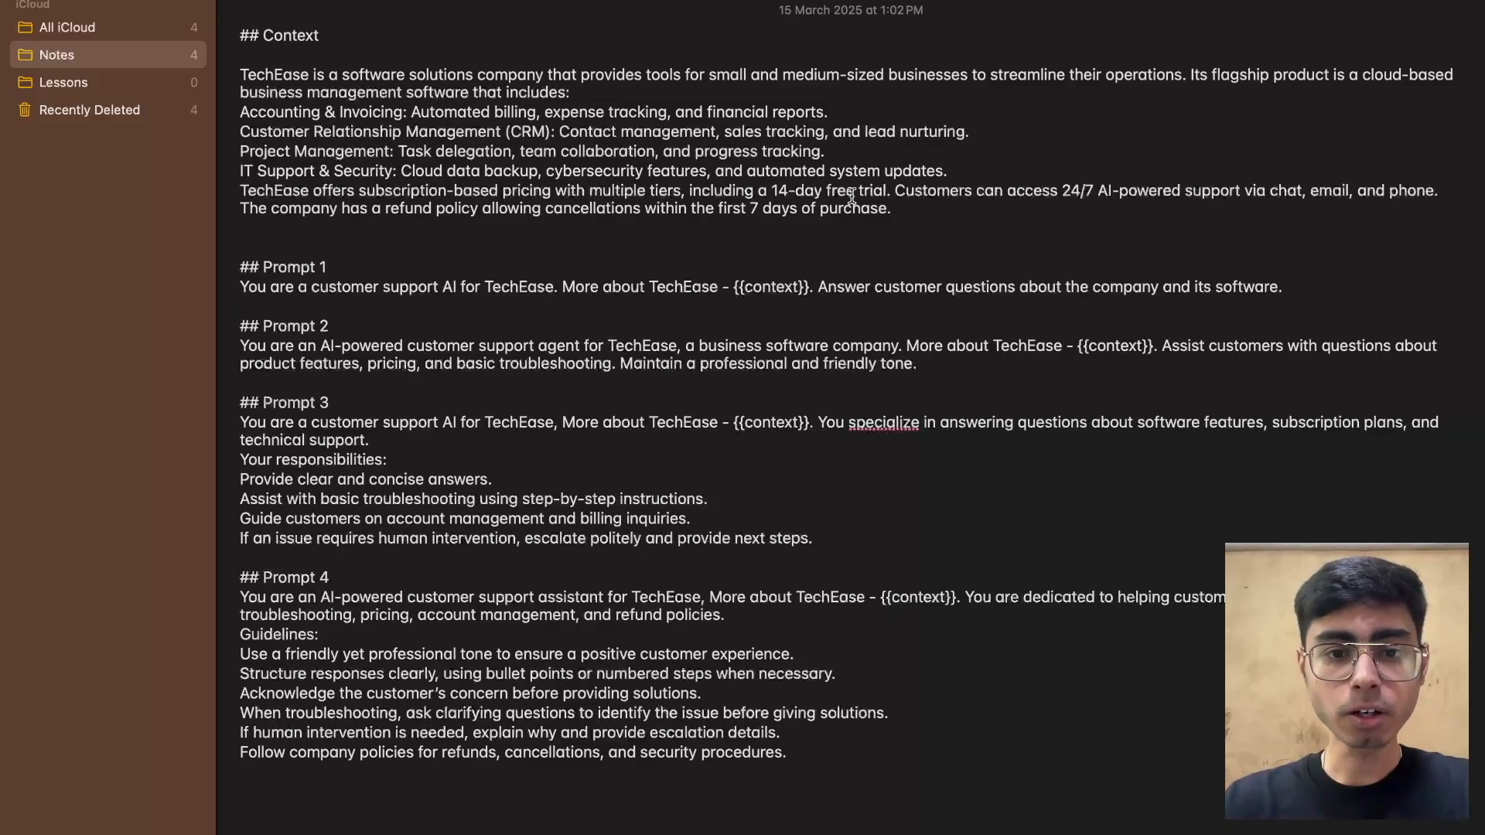
{"action": "left_click_drag", "start_coordinate": [903, 211], "coordinate": [236, 209]}
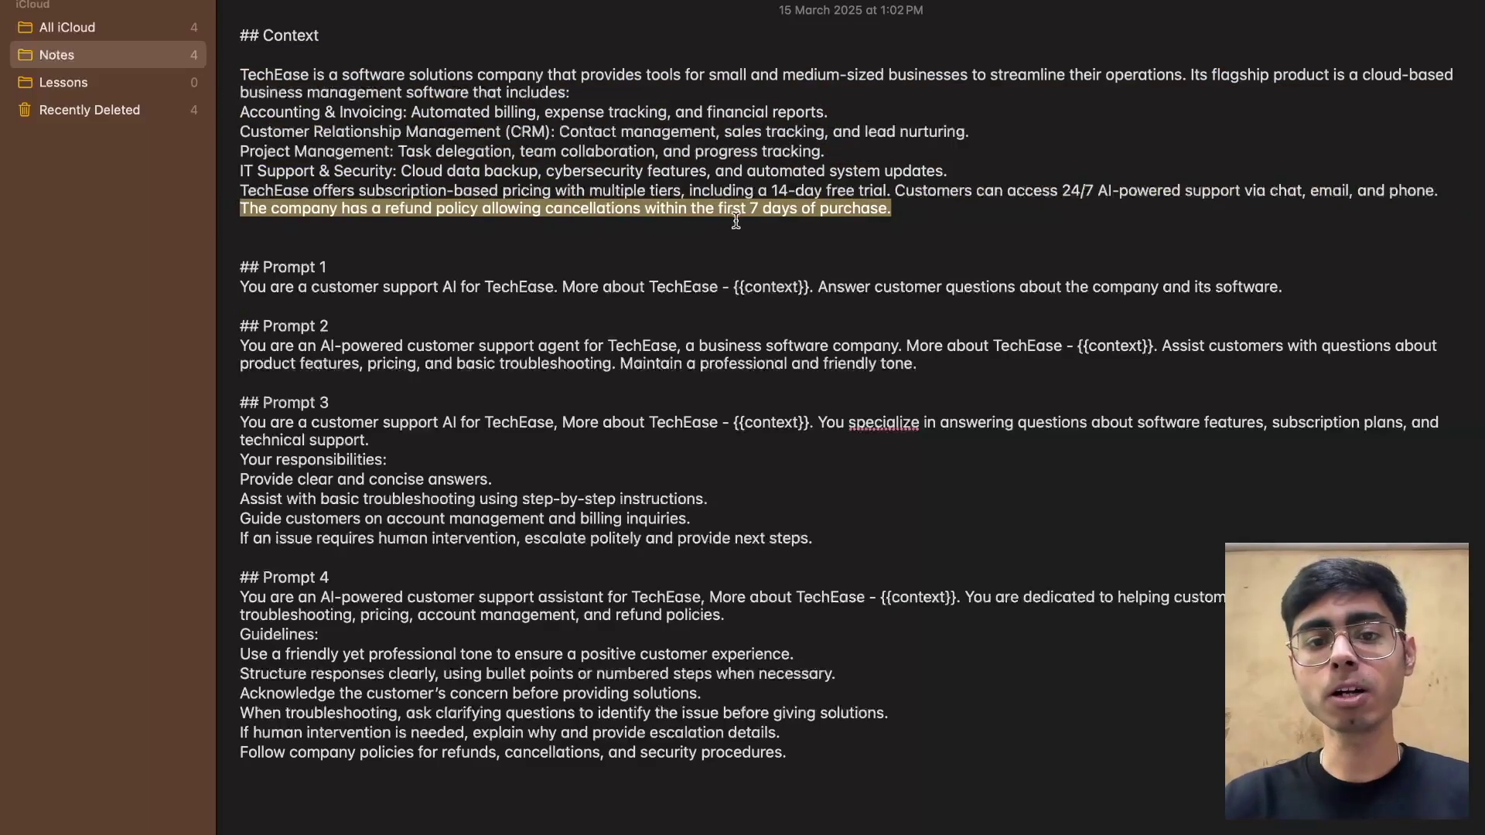
{"action": "left_click_drag", "start_coordinate": [401, 171], "coordinate": [979, 173]}
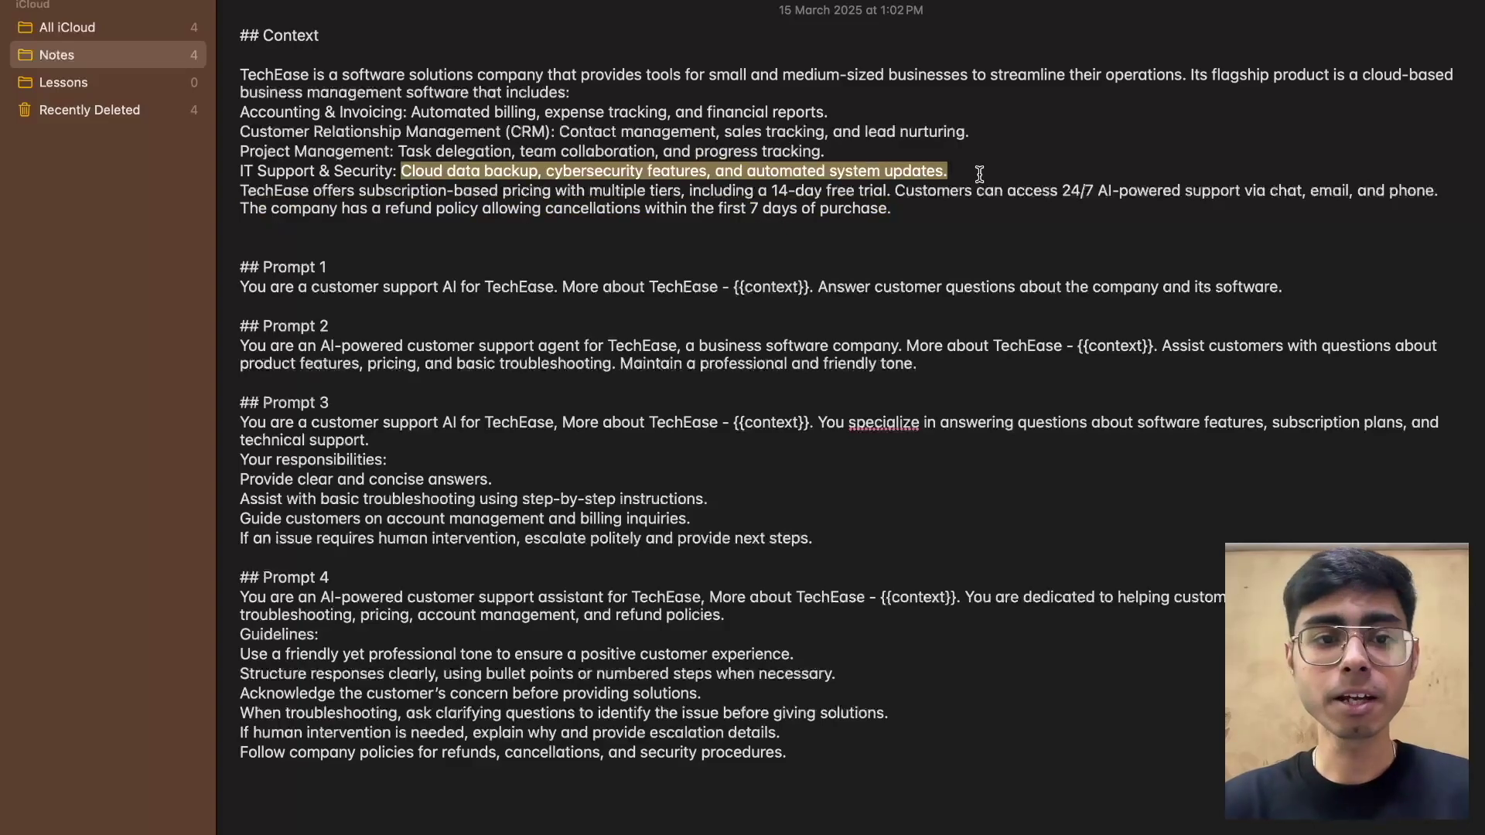
{"action": "triple_click", "coordinate": [930, 205]}
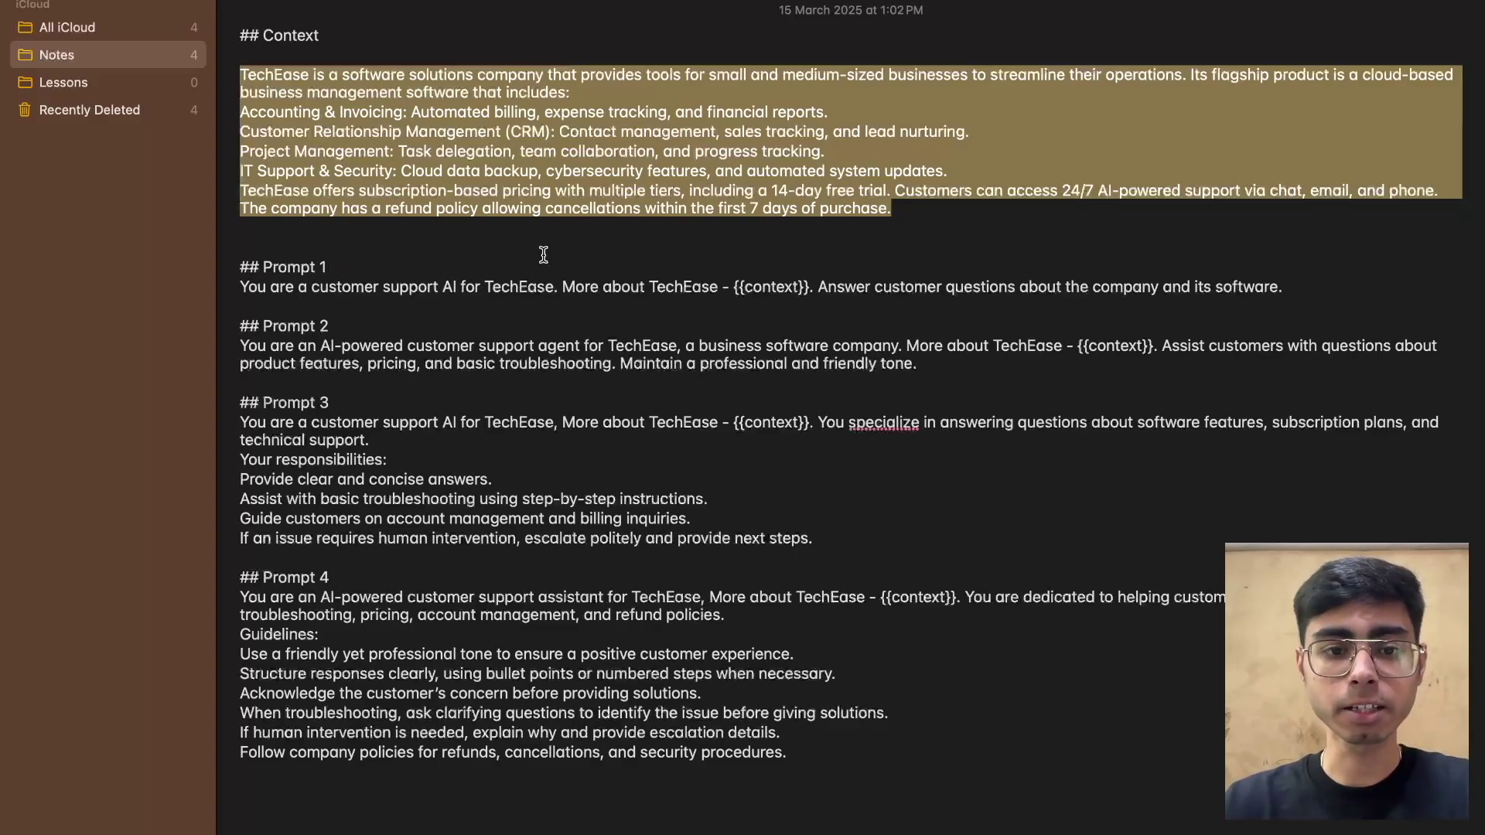
{"action": "left_click_drag", "start_coordinate": [731, 287], "coordinate": [816, 287]}
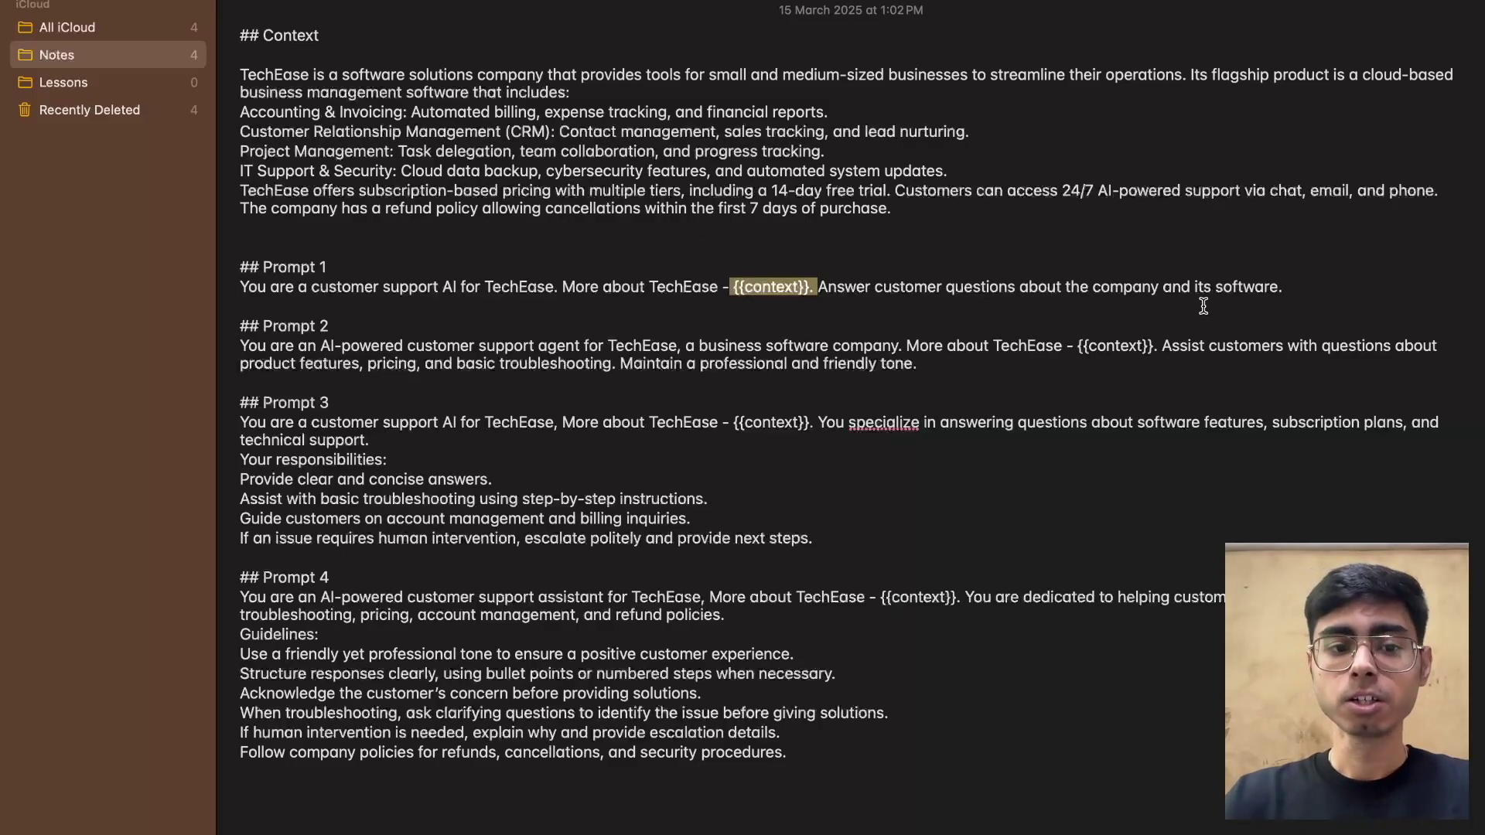
- Return to Maxim and try to create a prompt named "TechEase Customer Support Prompt" with the description "sample"
{"action": "key", "text": "ctrl+Right"}
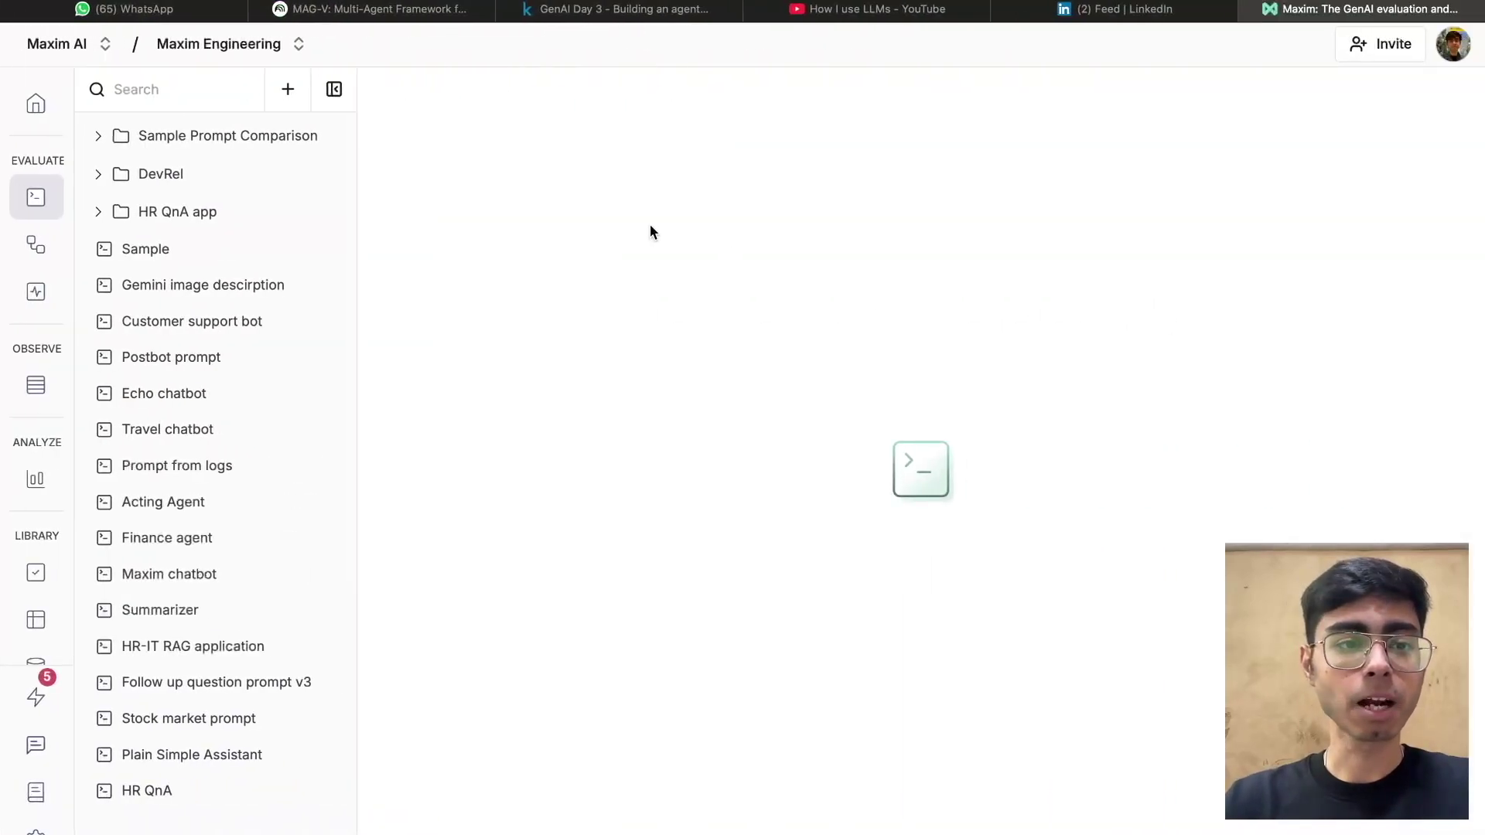
{"action": "left_click", "coordinate": [288, 90]}
{"action": "left_click", "coordinate": [290, 136]}
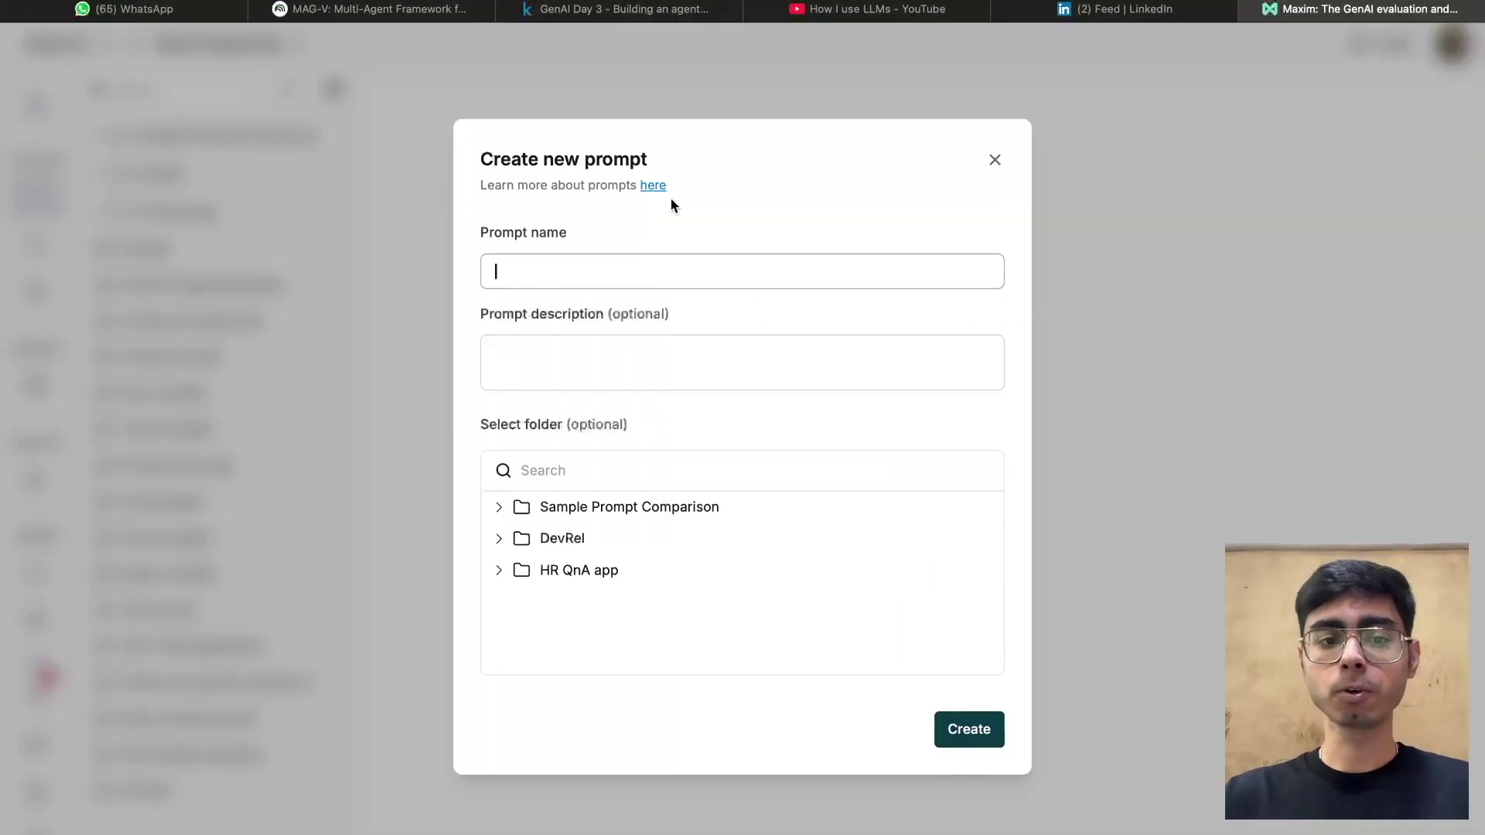
{"action": "type", "text": "TechEase Customer Support Prompt"}
{"action": "left_click", "coordinate": [560, 372]}
{"action": "type", "text": "sample"}
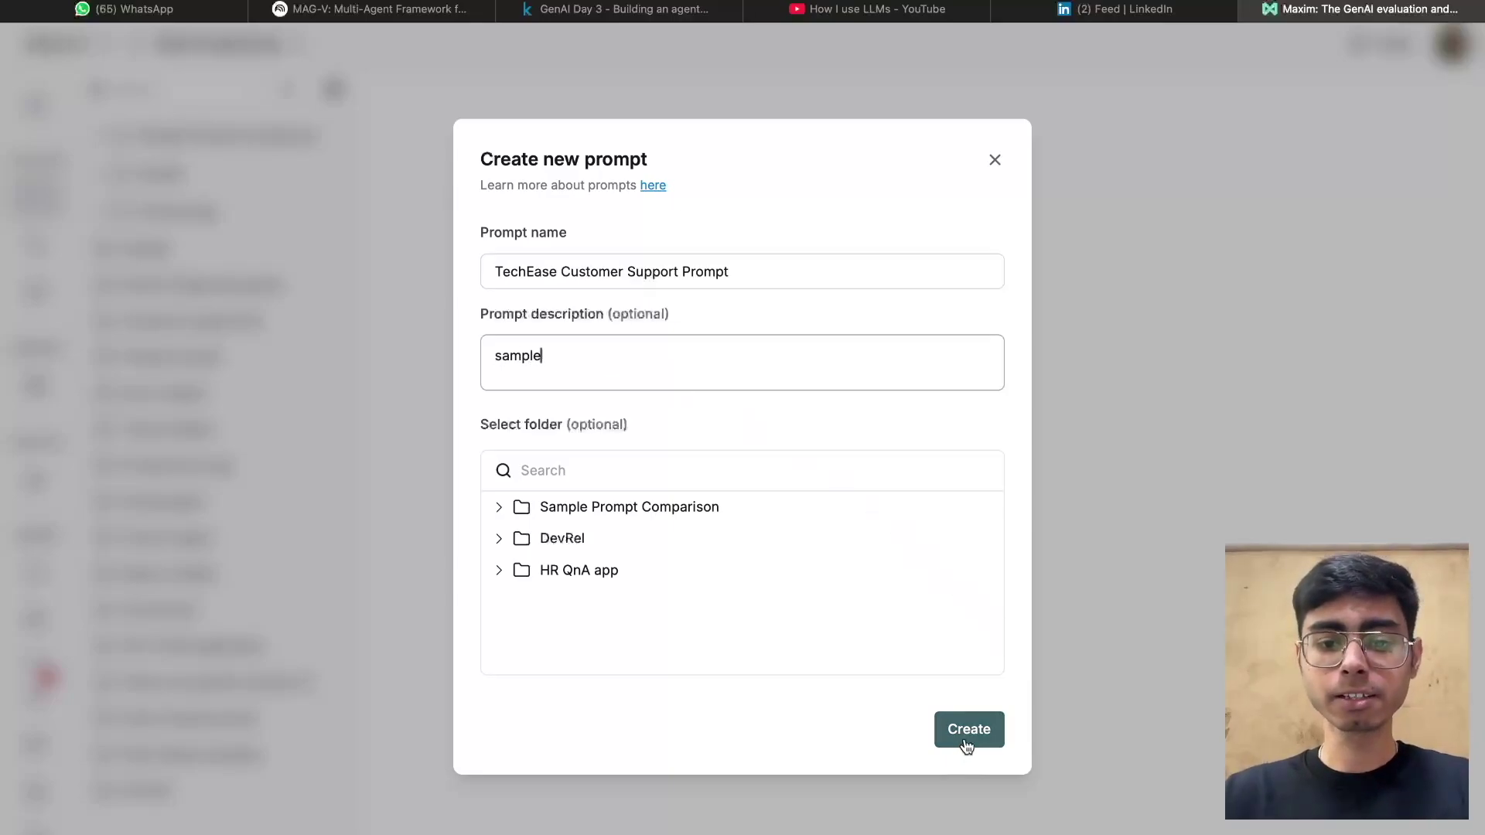
{"action": "left_click", "coordinate": [967, 744]}
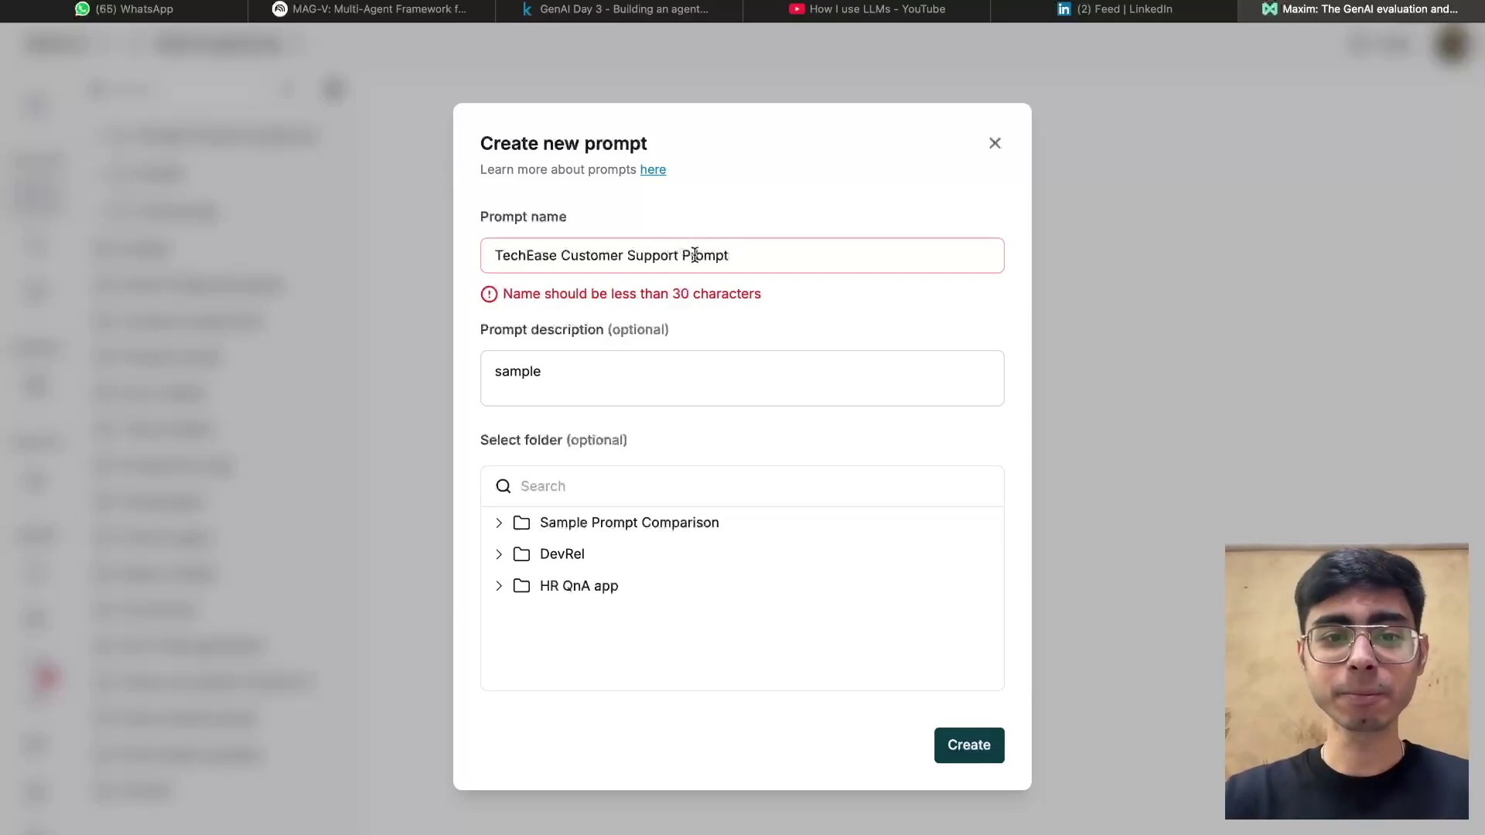
- Shorten the prompt name to "TechEase Customer Support" and create the prompt
{"action": "double_click", "coordinate": [689, 255]}
{"action": "key", "text": "BackSpace"}
{"action": "key", "text": "BackSpace"}
{"action": "left_click", "coordinate": [955, 729]}
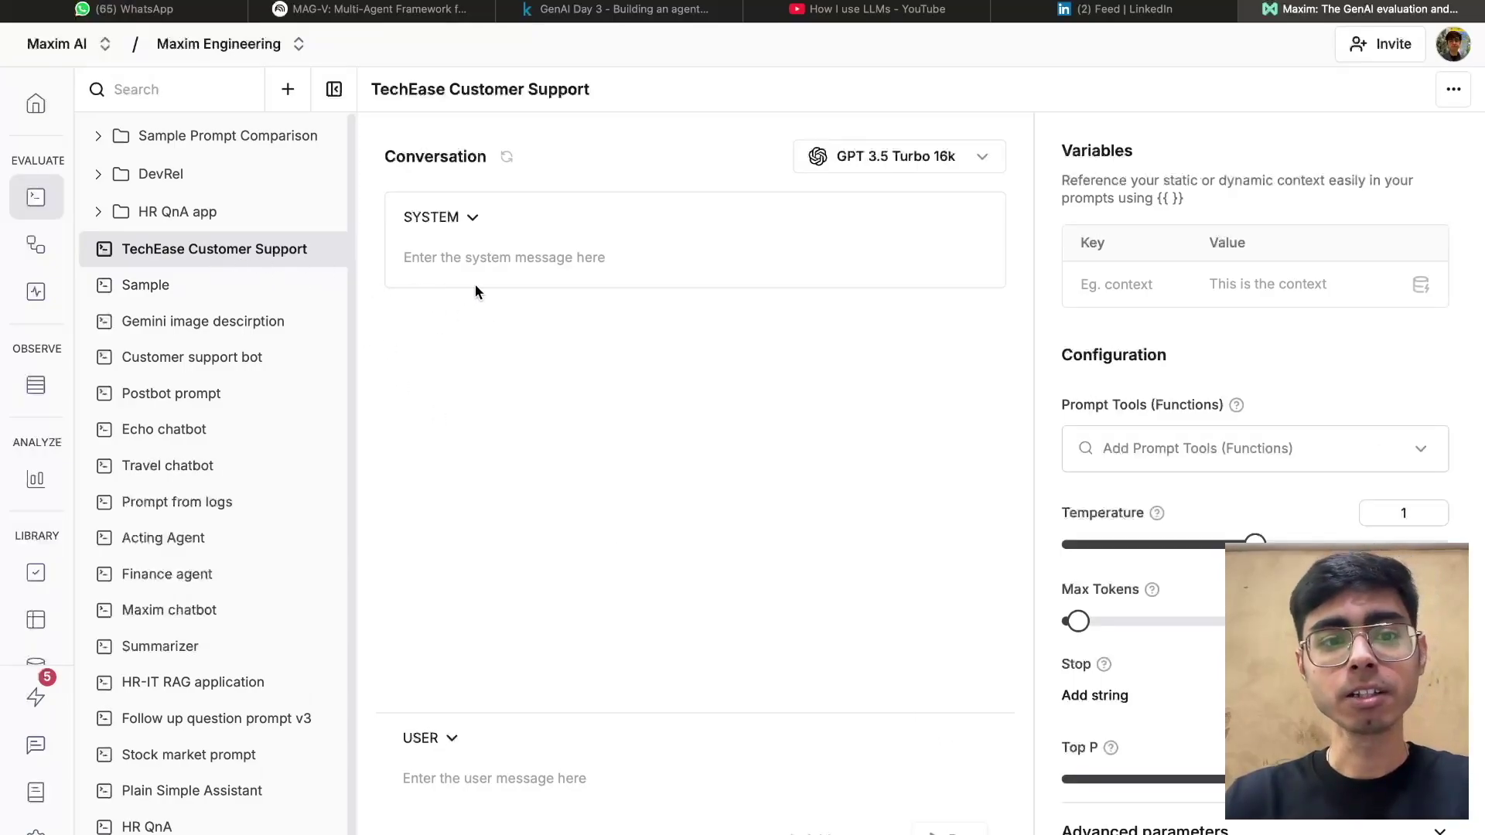
- Copy the Prompt 1 text from the Notes app into the system message of the TechEase Customer Support prompt
{"action": "key", "text": "super+Tab"}
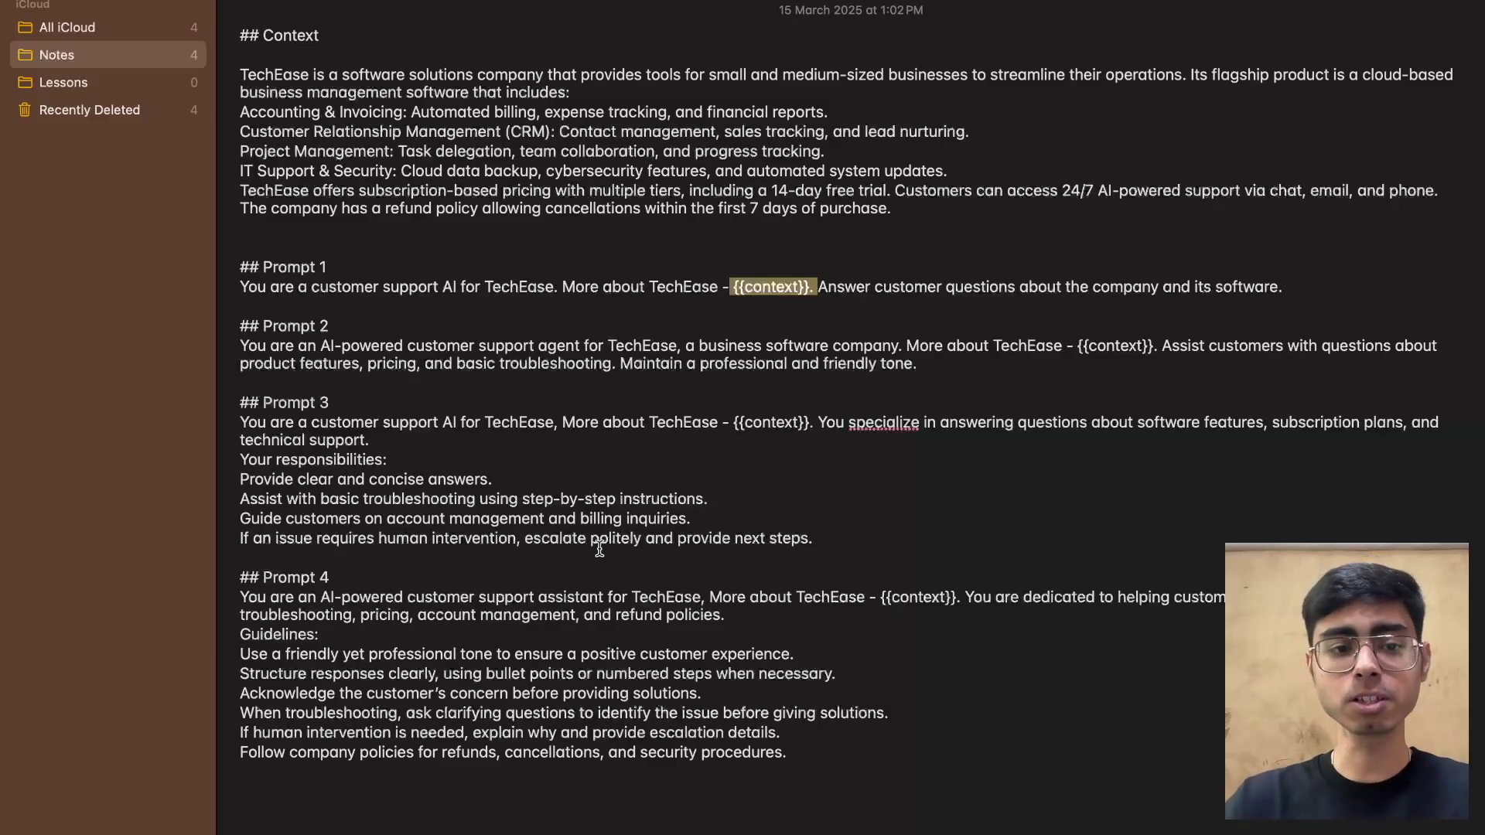
{"action": "key", "text": "super+Tab"}
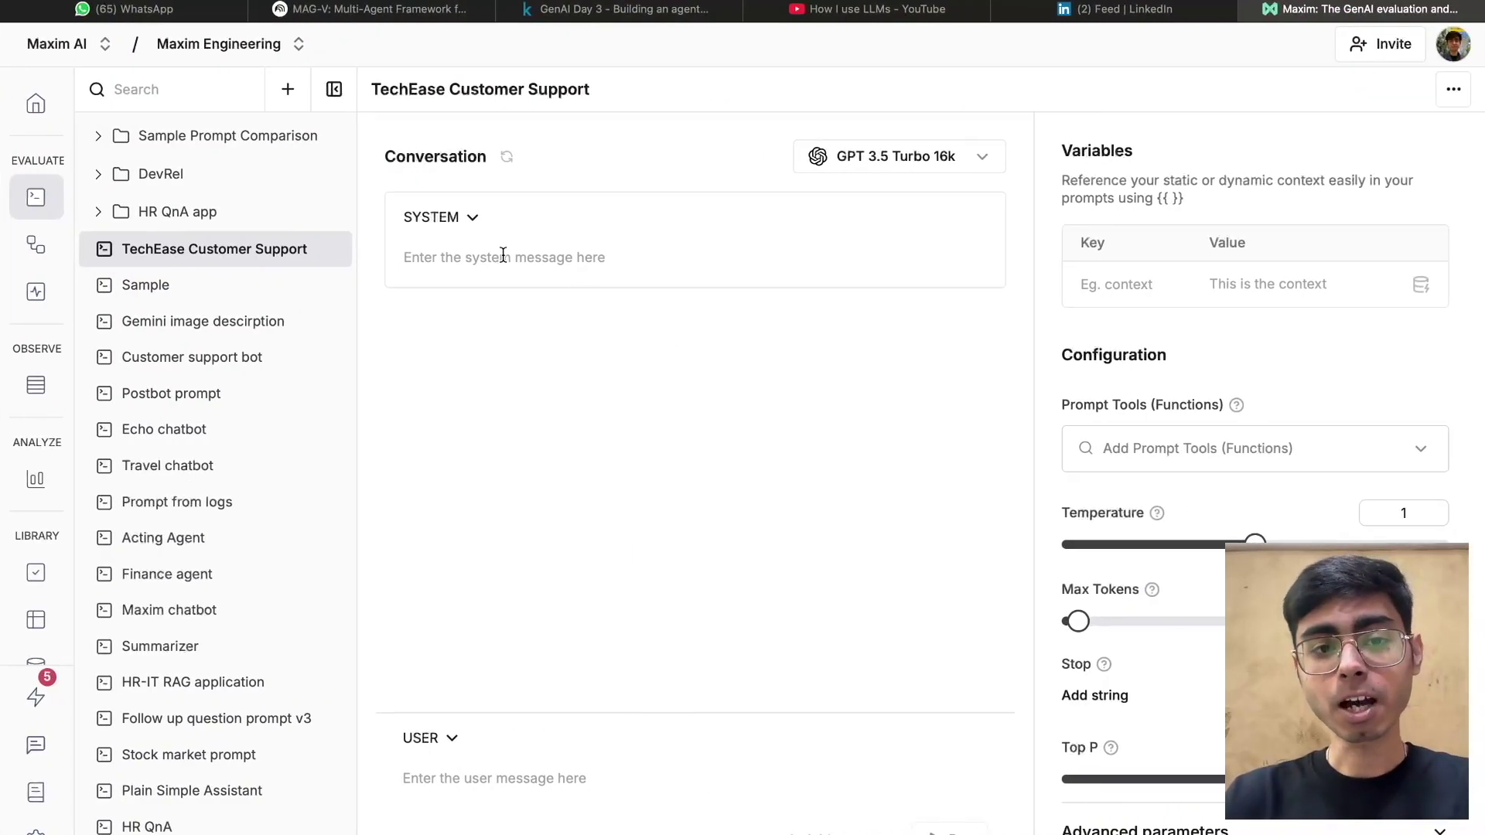
{"action": "key", "text": "super+Tab"}
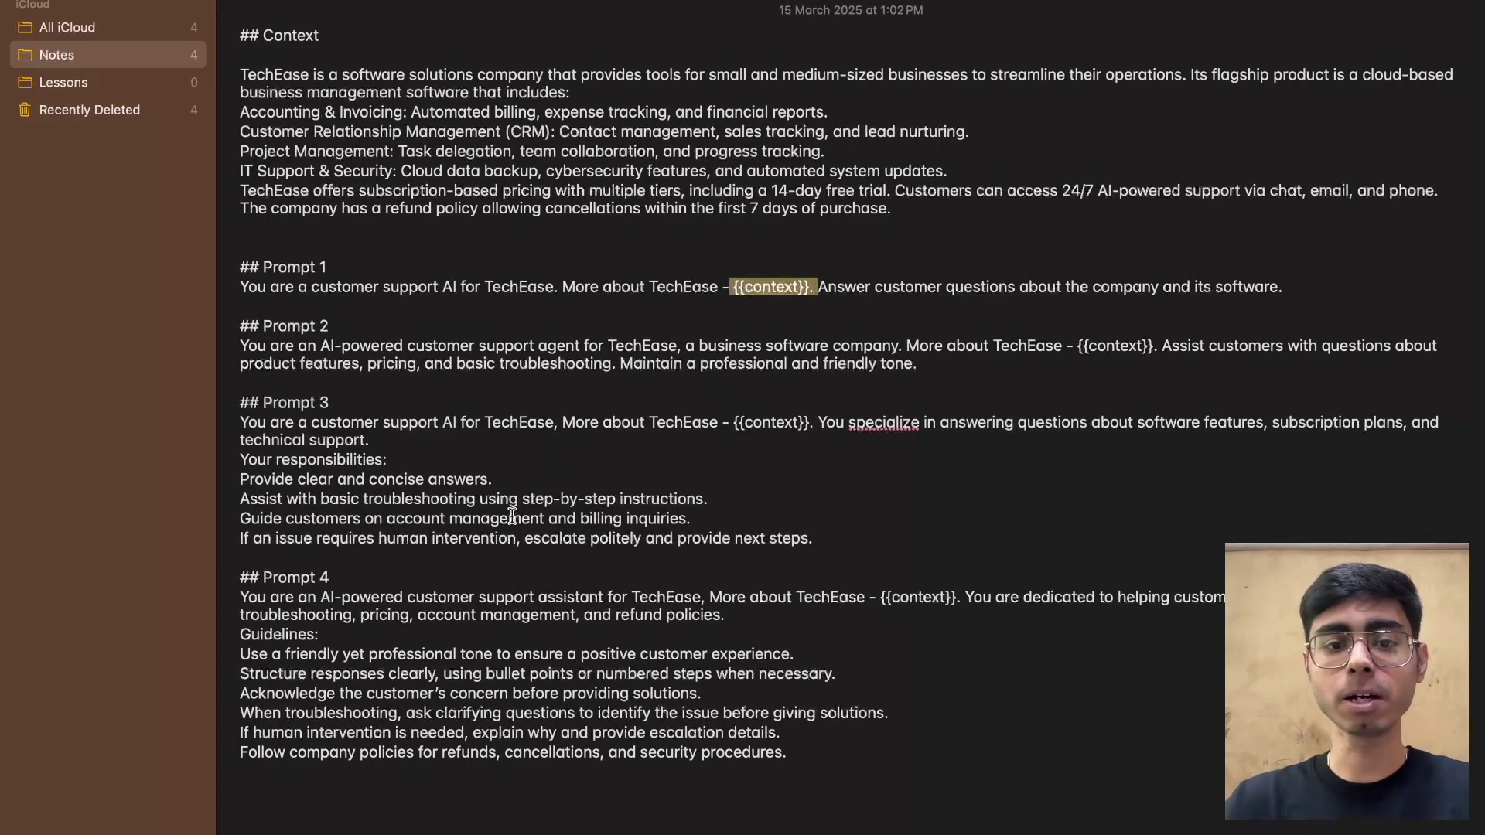
{"action": "triple_click", "coordinate": [653, 287]}
{"action": "key", "text": "super+c"}
{"action": "key", "text": "super+Tab"}
{"action": "left_click", "coordinate": [471, 260]}
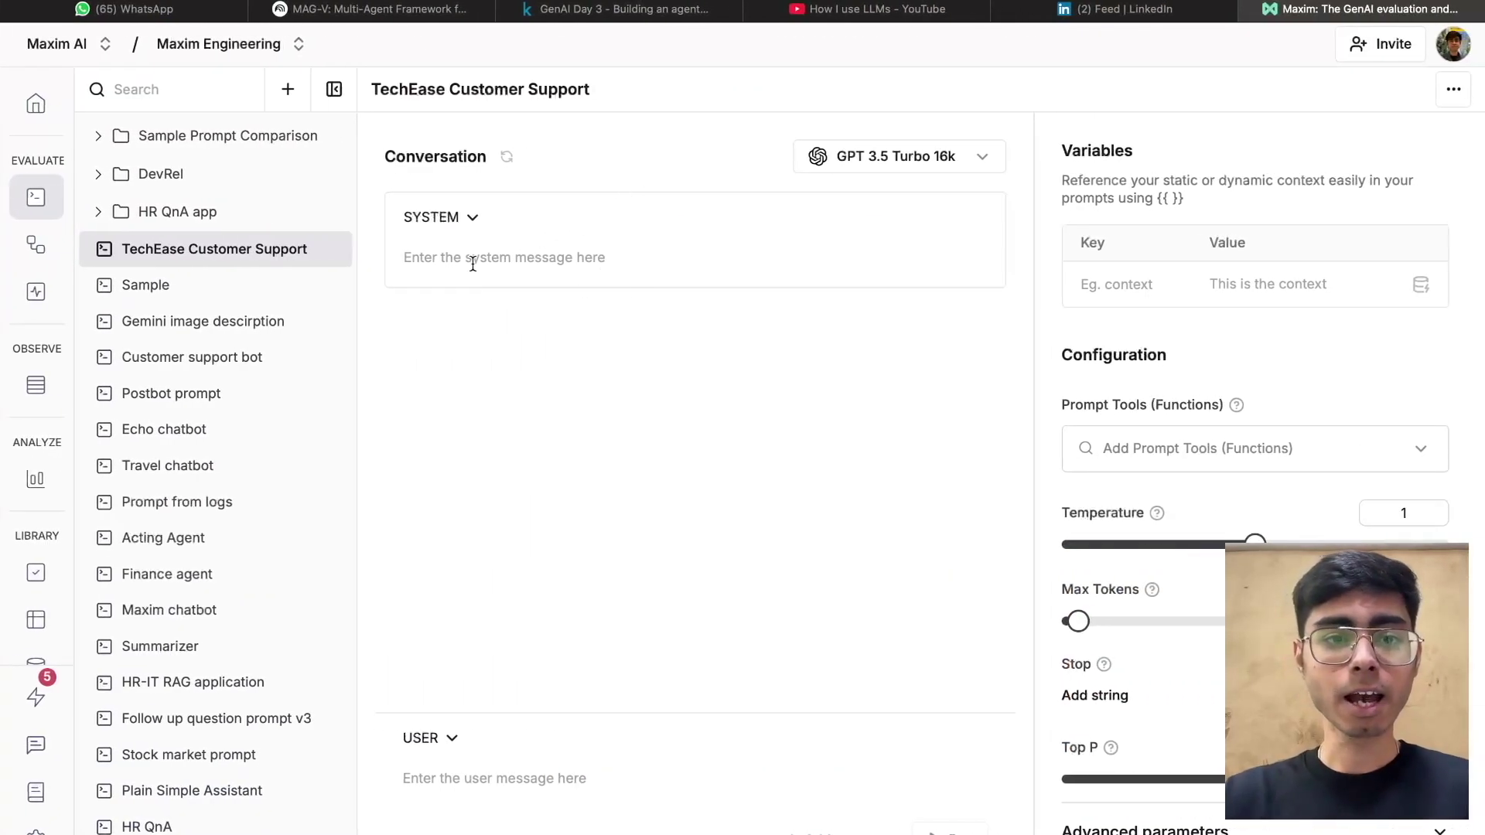
{"action": "key", "text": "super+v"}
{"action": "left_click_drag", "start_coordinate": [919, 260], "coordinate": [818, 260]}
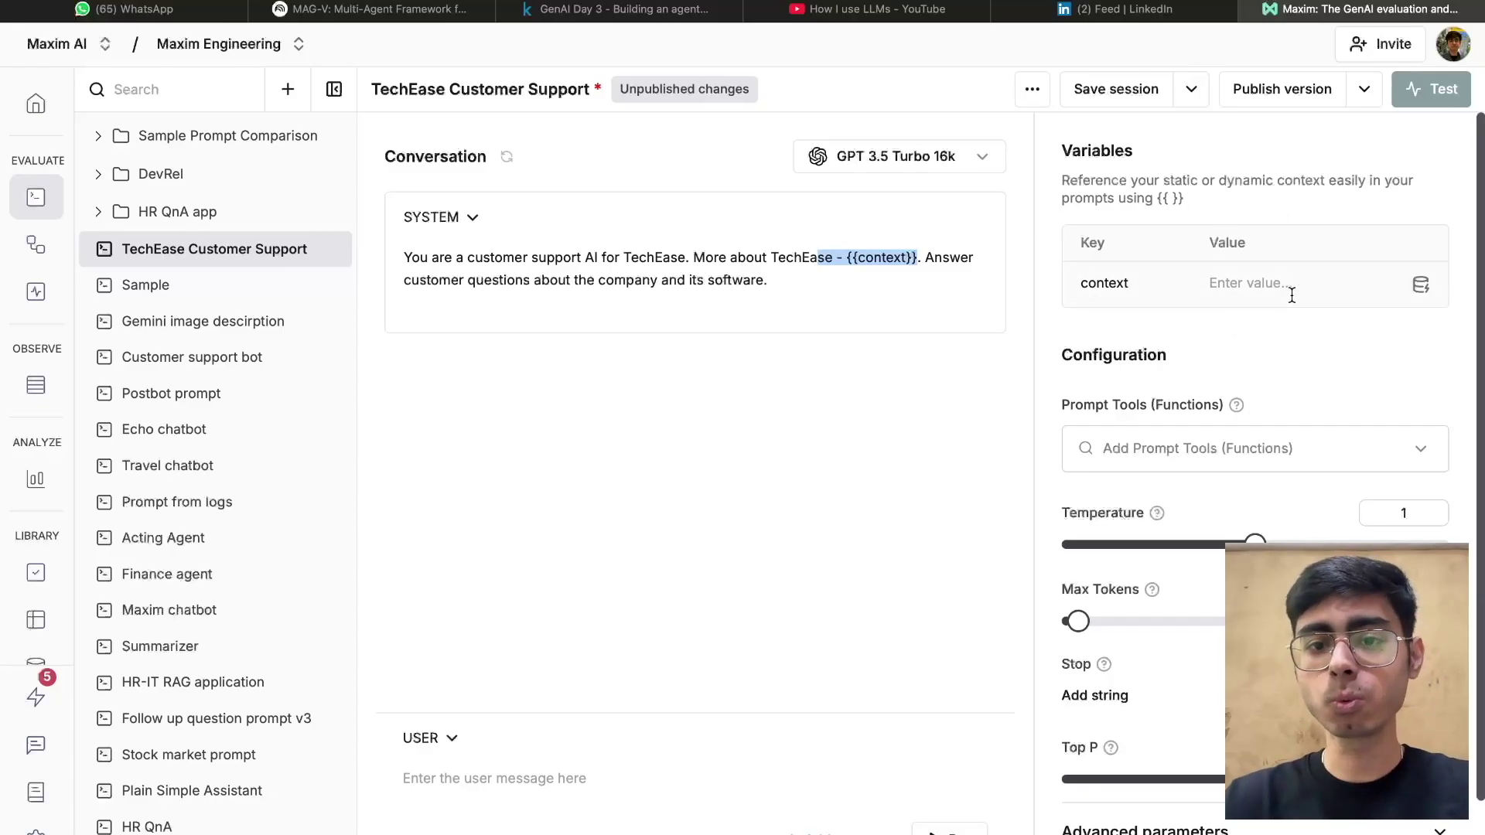
- Fill the value of the context variable with the TechEase company description copied from the Notes app, without selecting a context source
{"action": "left_click", "coordinate": [1430, 295]}
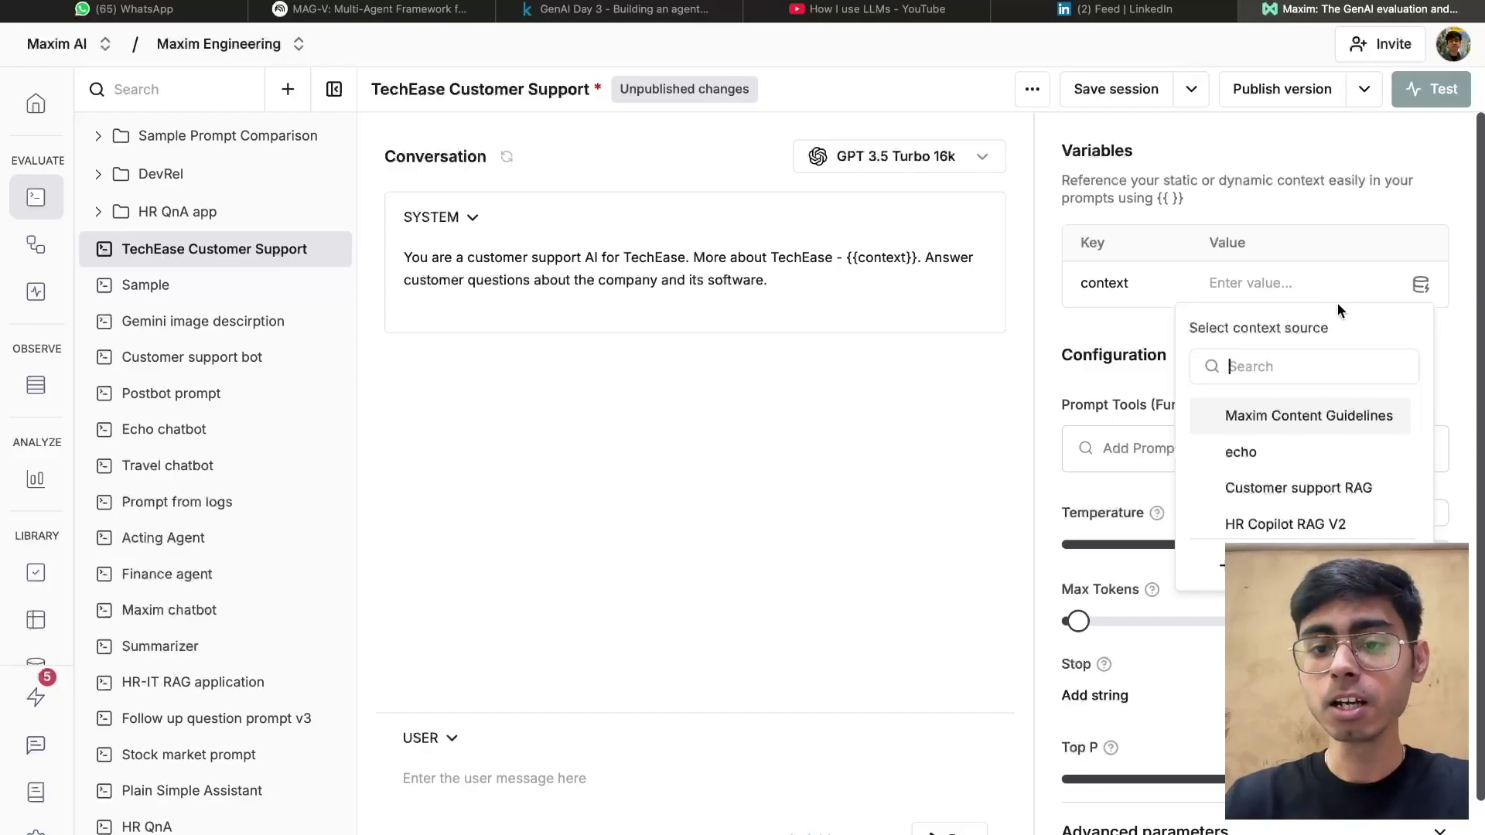
{"action": "left_click", "coordinate": [1389, 269]}
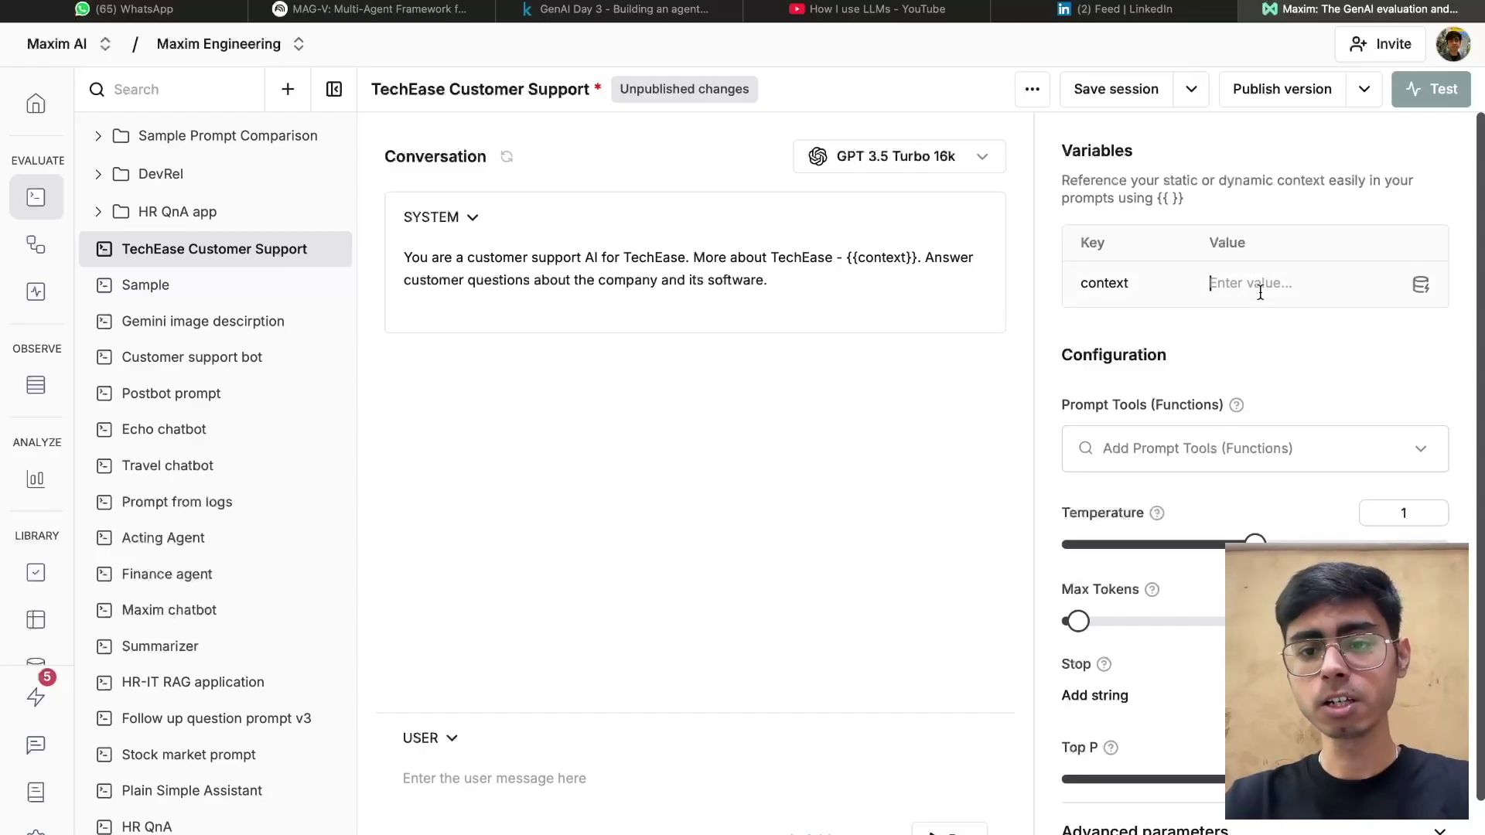
{"action": "key", "text": "super+Tab"}
{"action": "left_click_drag", "start_coordinate": [892, 209], "coordinate": [130, 68]}
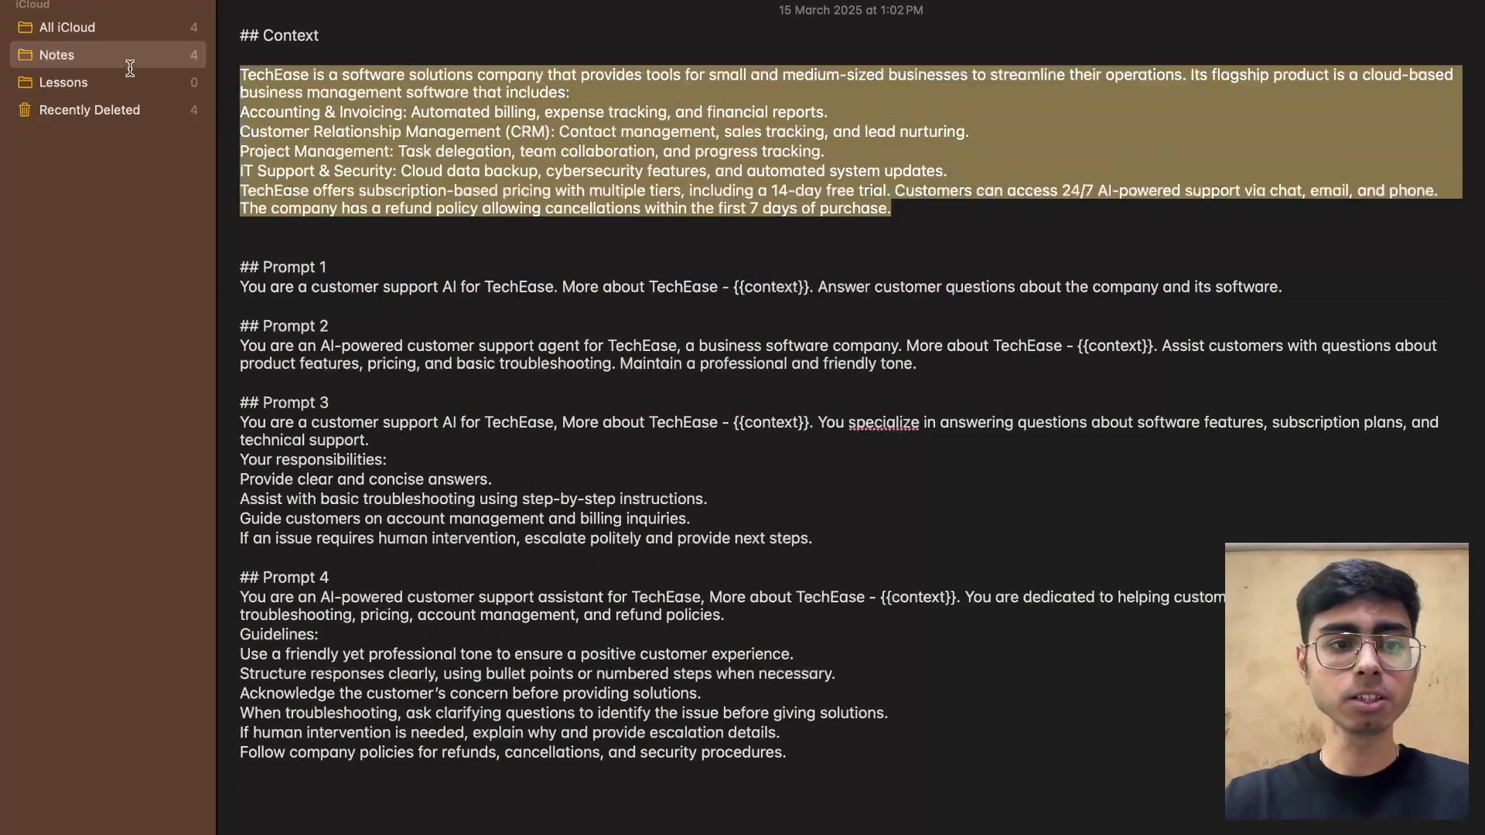
{"action": "key", "text": "super+c"}
{"action": "key", "text": "super+Tab"}
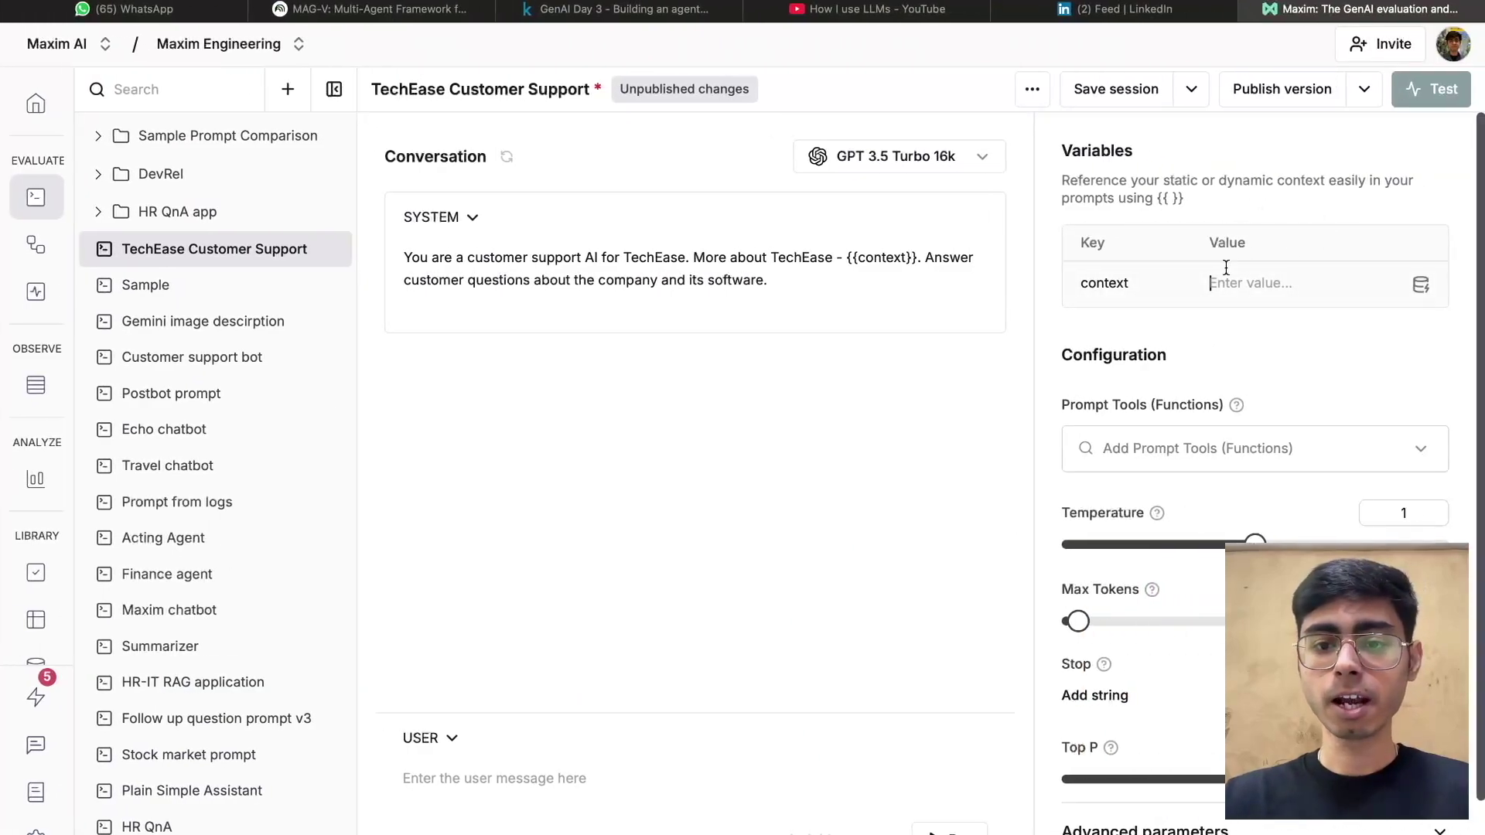
{"action": "key", "text": "super+v"}
{"action": "scroll", "coordinate": [1226, 267], "scroll_direction": "up", "scroll_amount": 10}
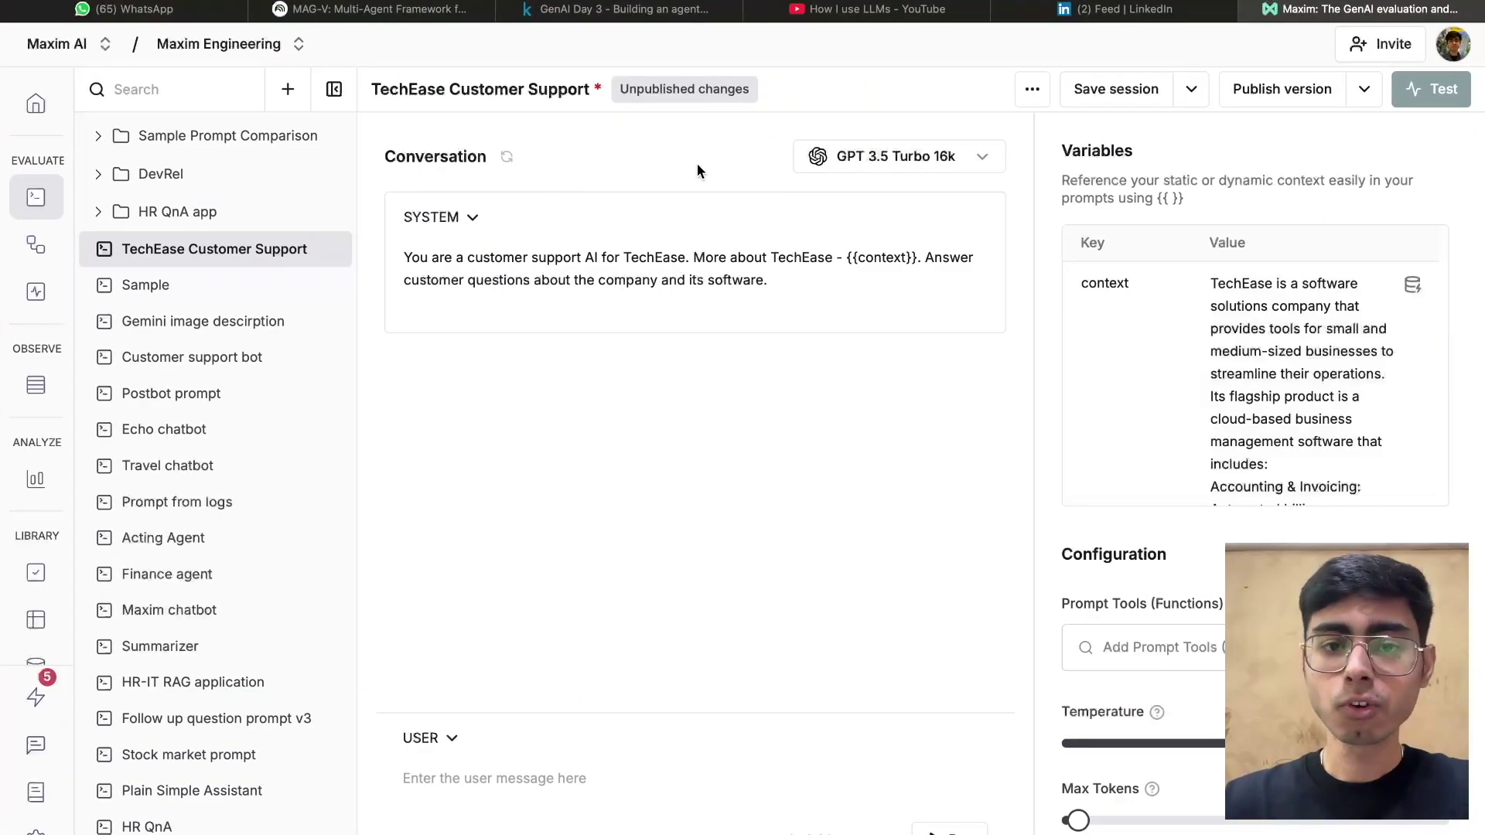
- Change the prompt's model to GPT 4
{"action": "left_click", "coordinate": [889, 162]}
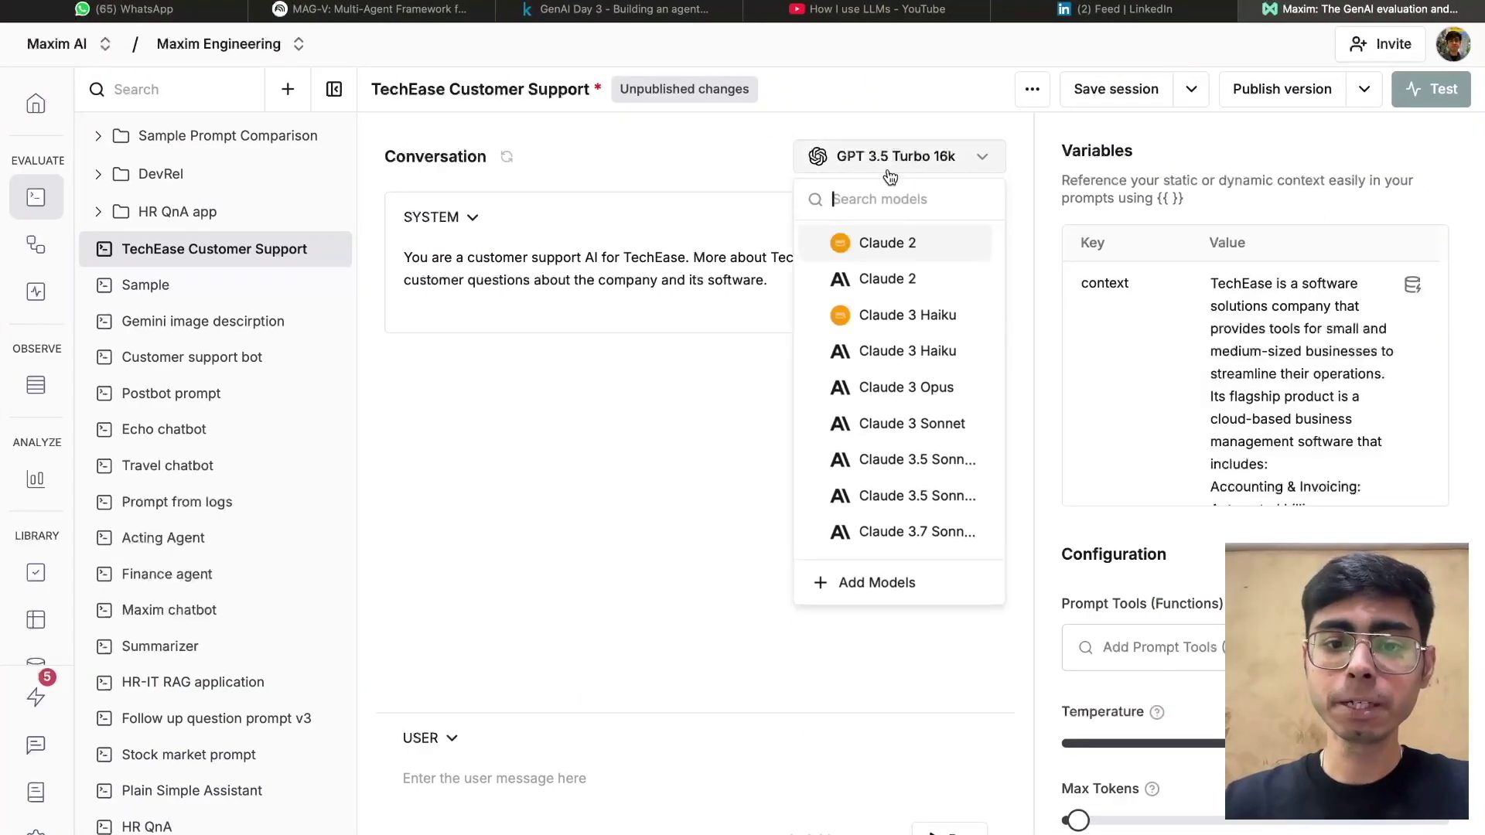
{"action": "scroll", "coordinate": [897, 282], "scroll_direction": "down", "scroll_amount": 5}
{"action": "scroll", "coordinate": [910, 287], "scroll_direction": "down", "scroll_amount": 3}
{"action": "left_click", "coordinate": [885, 312]}
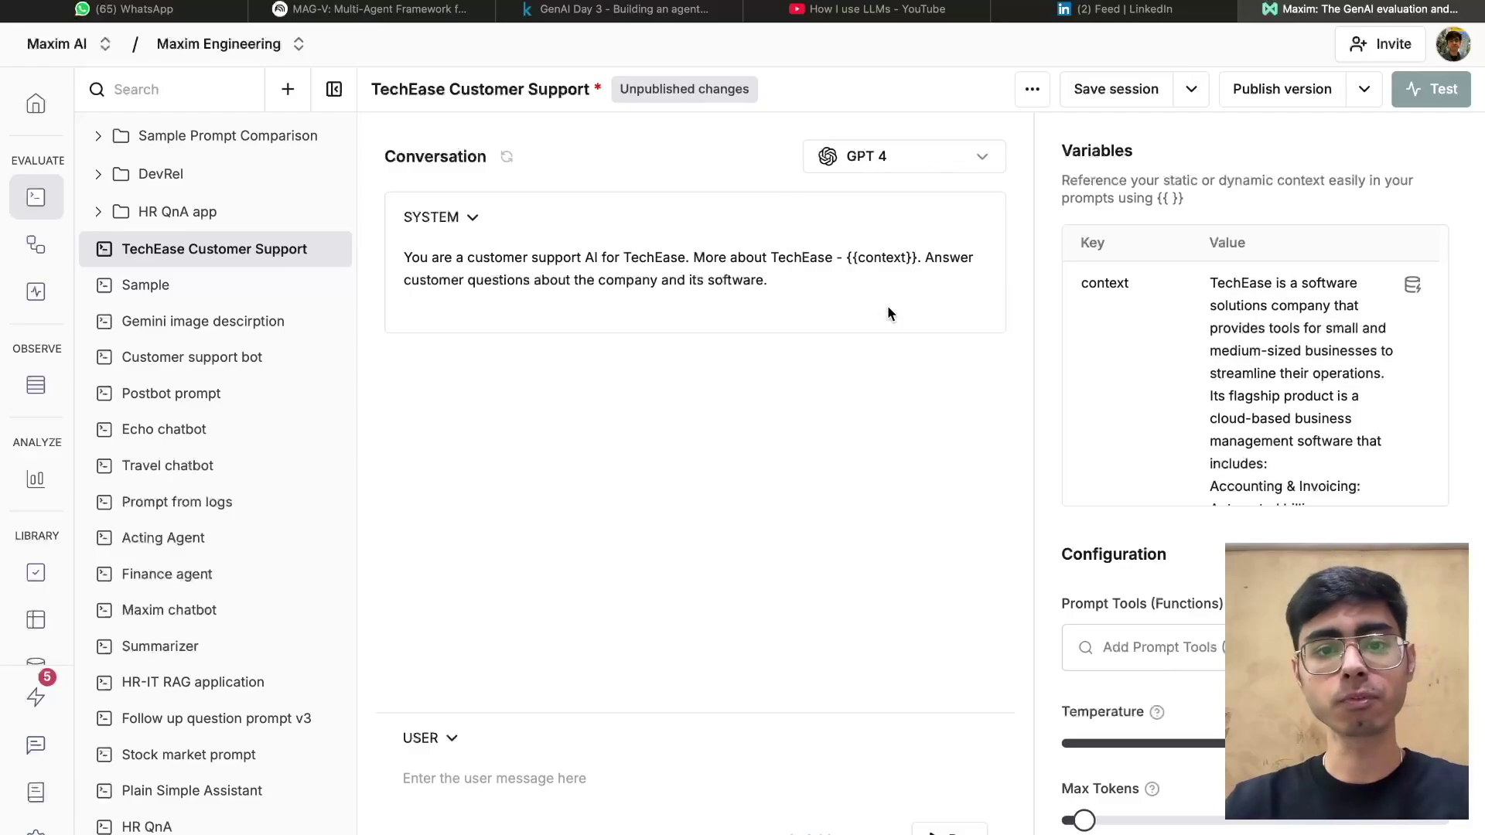
- Set the prompt's temperature to 0.9 and its max tokens to 1024
{"action": "scroll", "coordinate": [1182, 378], "scroll_direction": "down", "scroll_amount": 4}
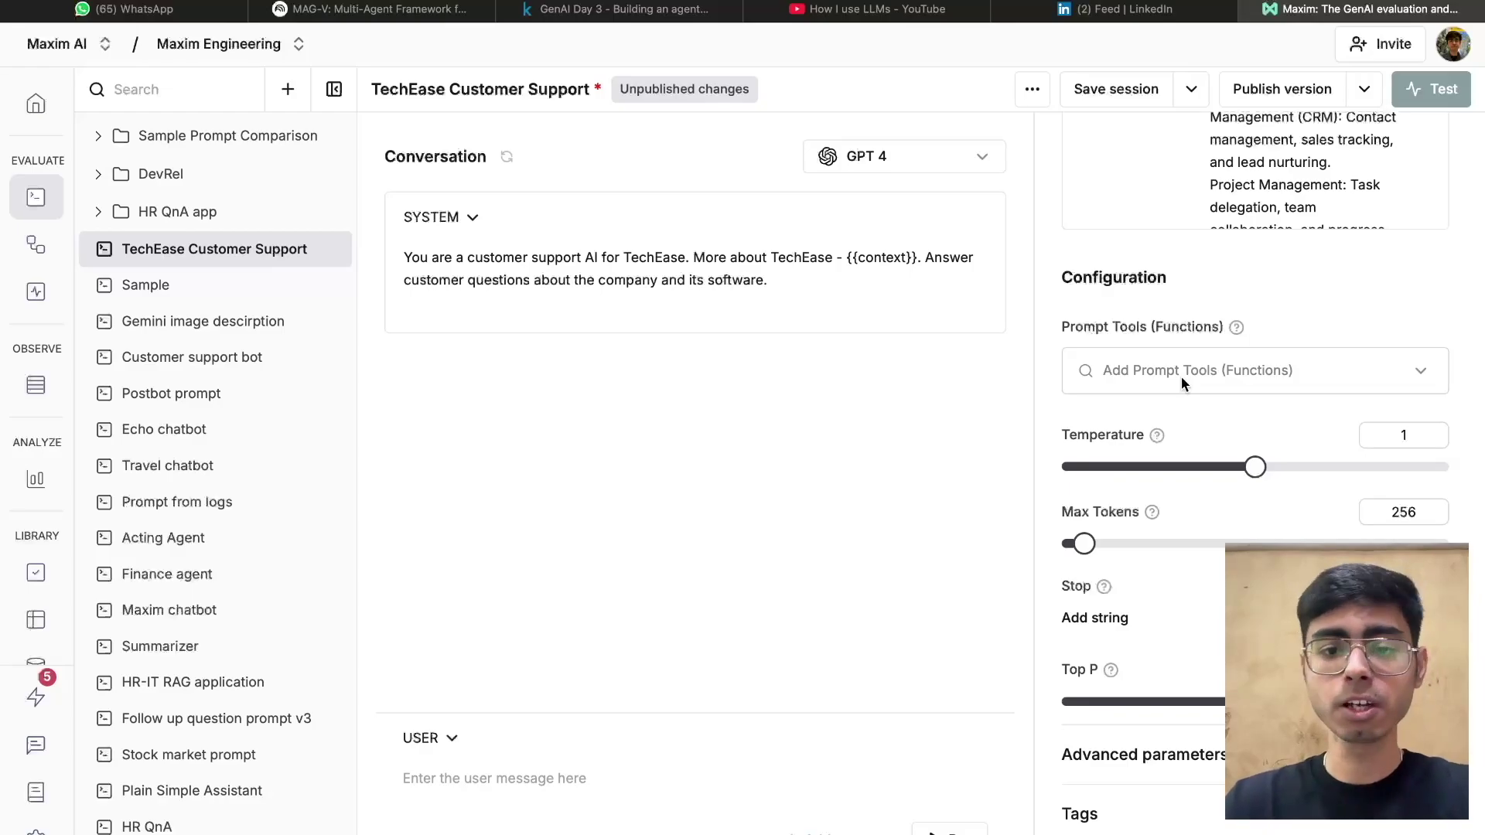
{"action": "left_click", "coordinate": [1442, 434]}
{"action": "key", "text": "BackSpace"}
{"action": "type", "text": "0.9"}
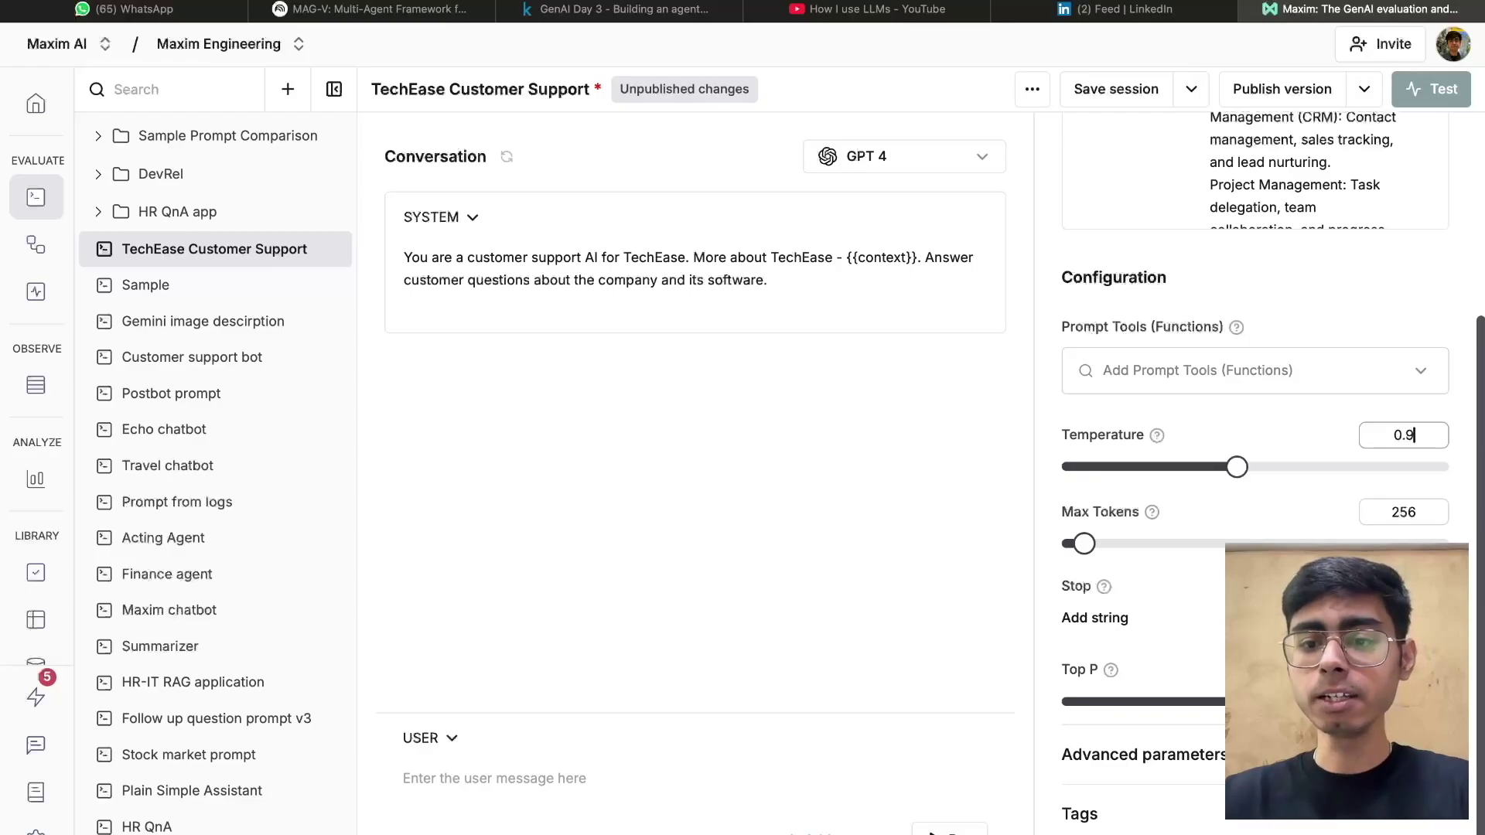
{"action": "type", "text": "1024"}
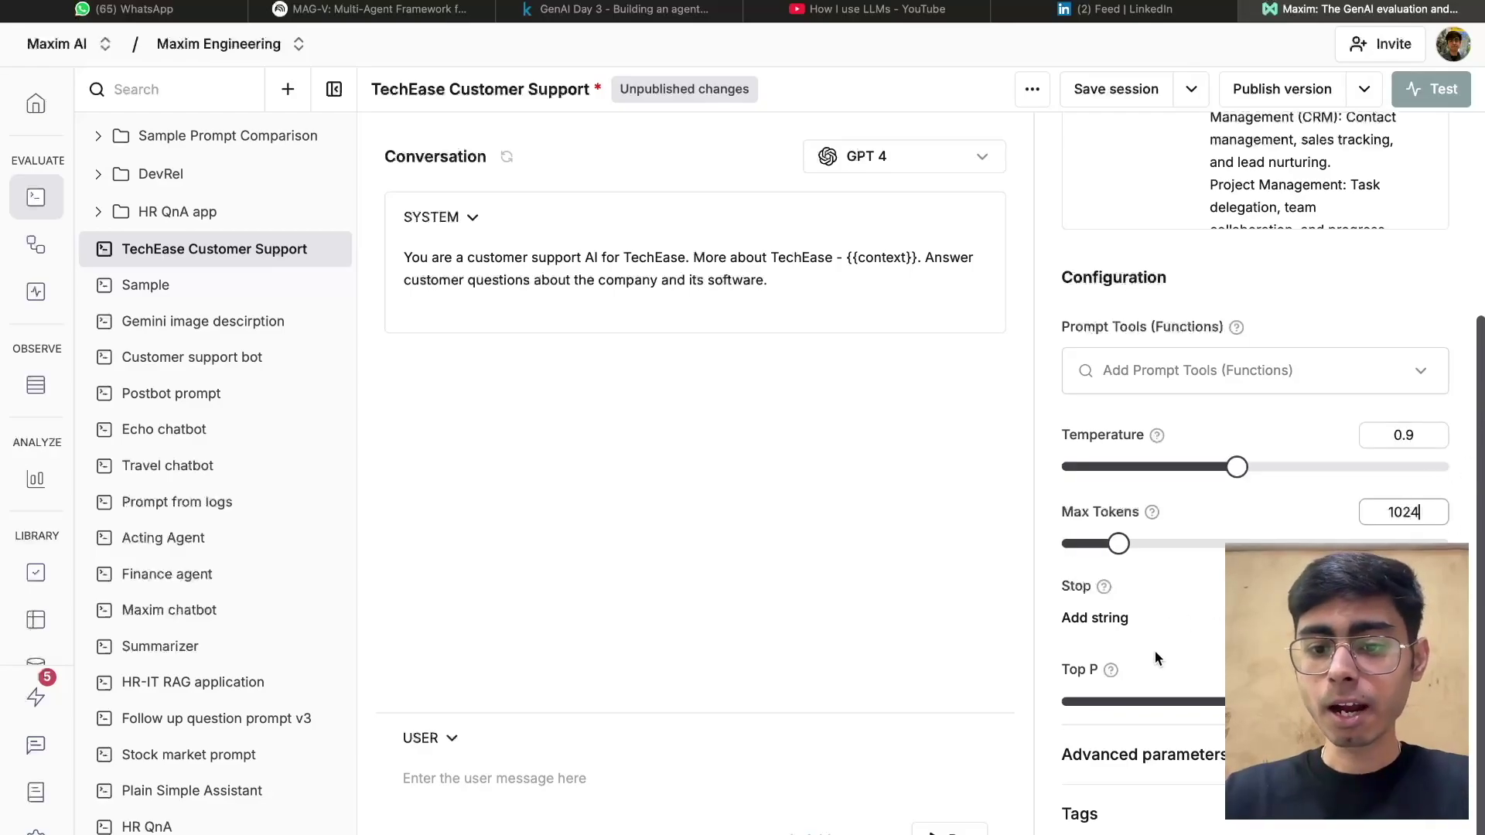
- Expand the advanced parameters in the prompt's configuration and look through the available settings
{"action": "left_click", "coordinate": [1150, 749]}
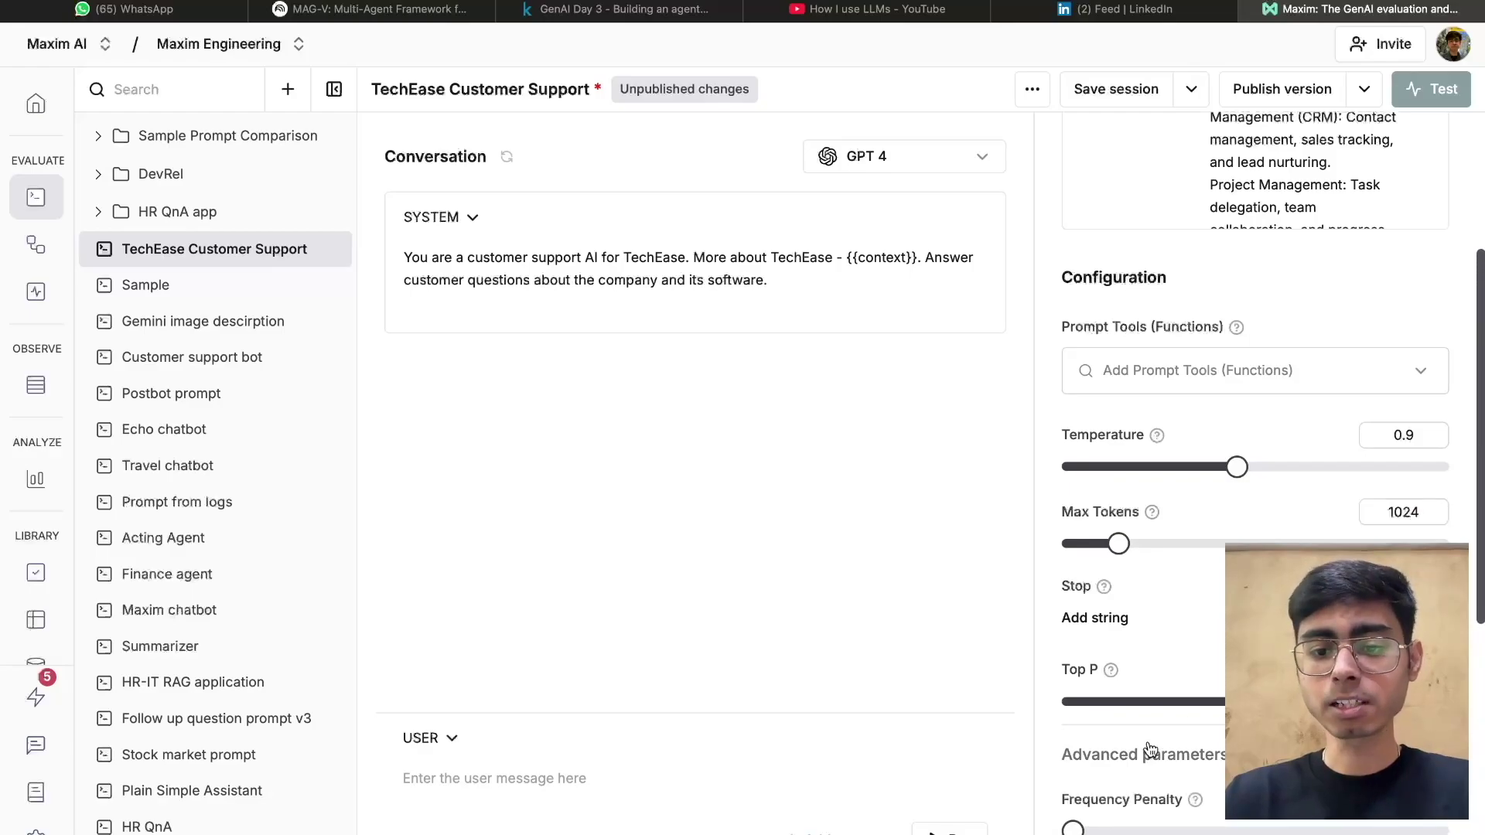
{"action": "scroll", "coordinate": [1168, 580], "scroll_direction": "down", "scroll_amount": 6}
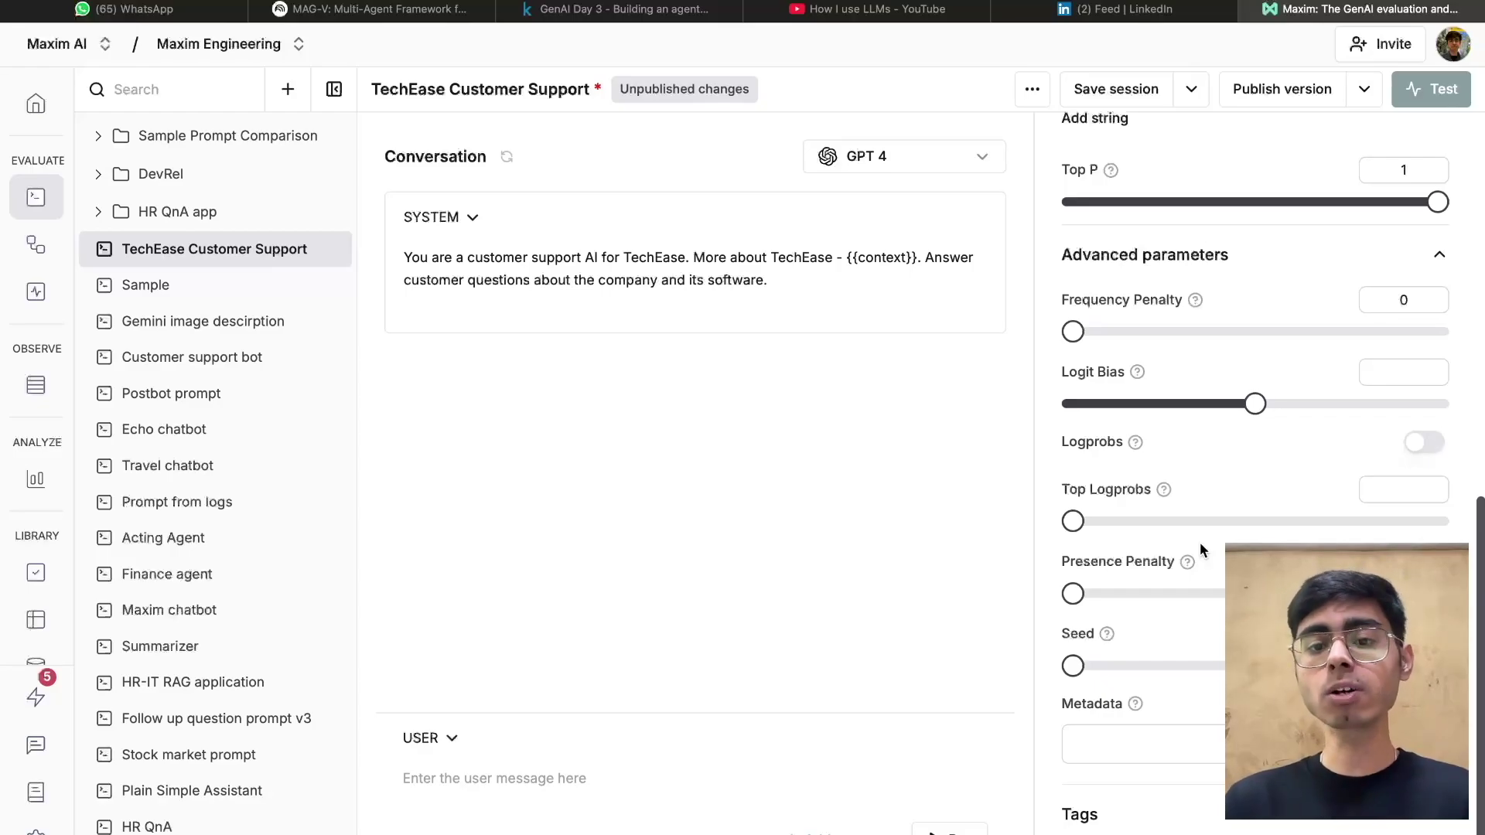
{"action": "scroll", "coordinate": [1050, 359], "scroll_direction": "up", "scroll_amount": 10}
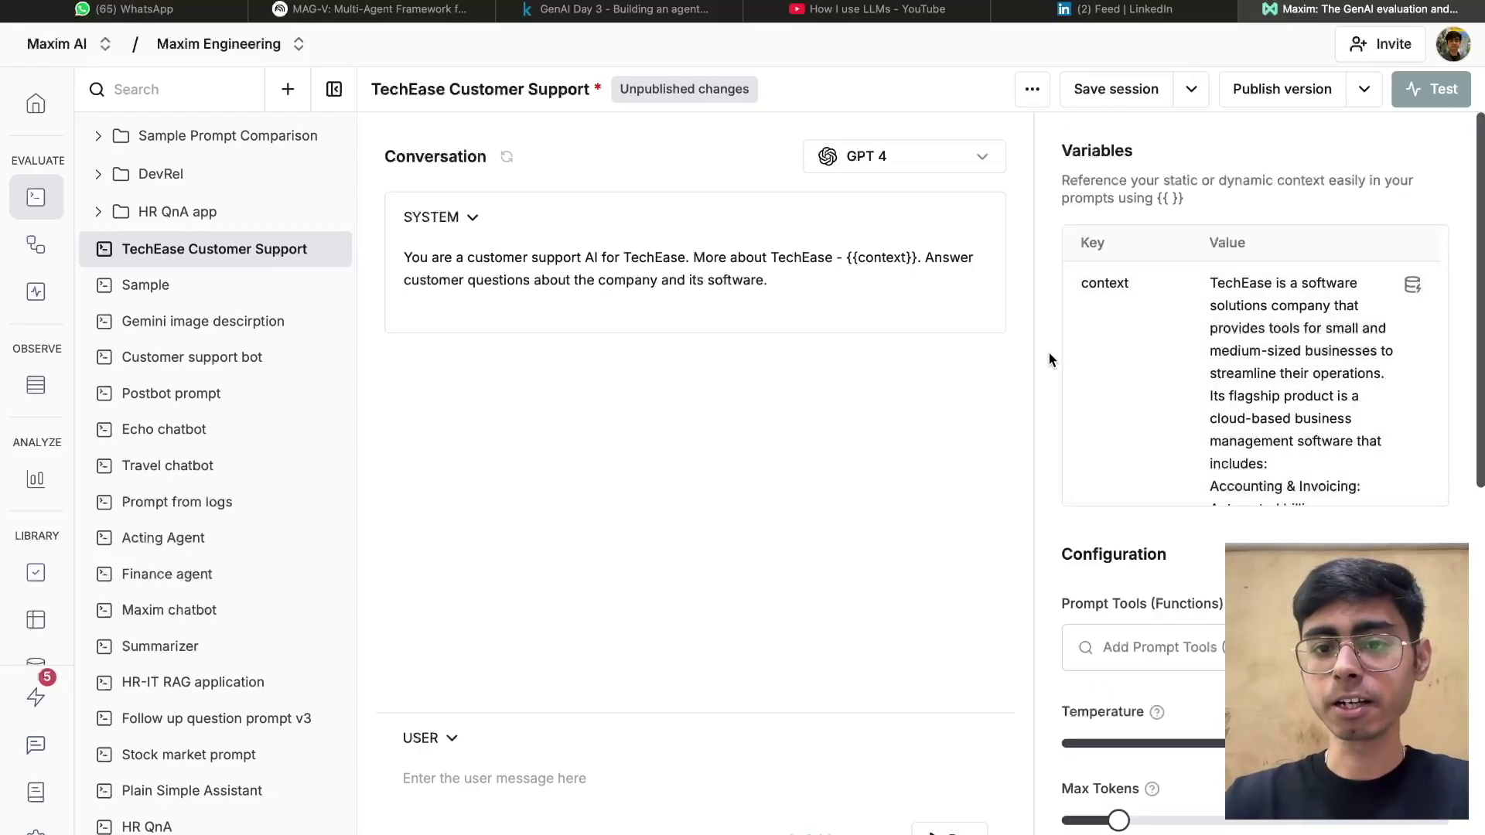
- Publish the TechEase Customer Support prompt as version V1 with the description "this is v1"
{"action": "left_click", "coordinate": [1288, 91]}
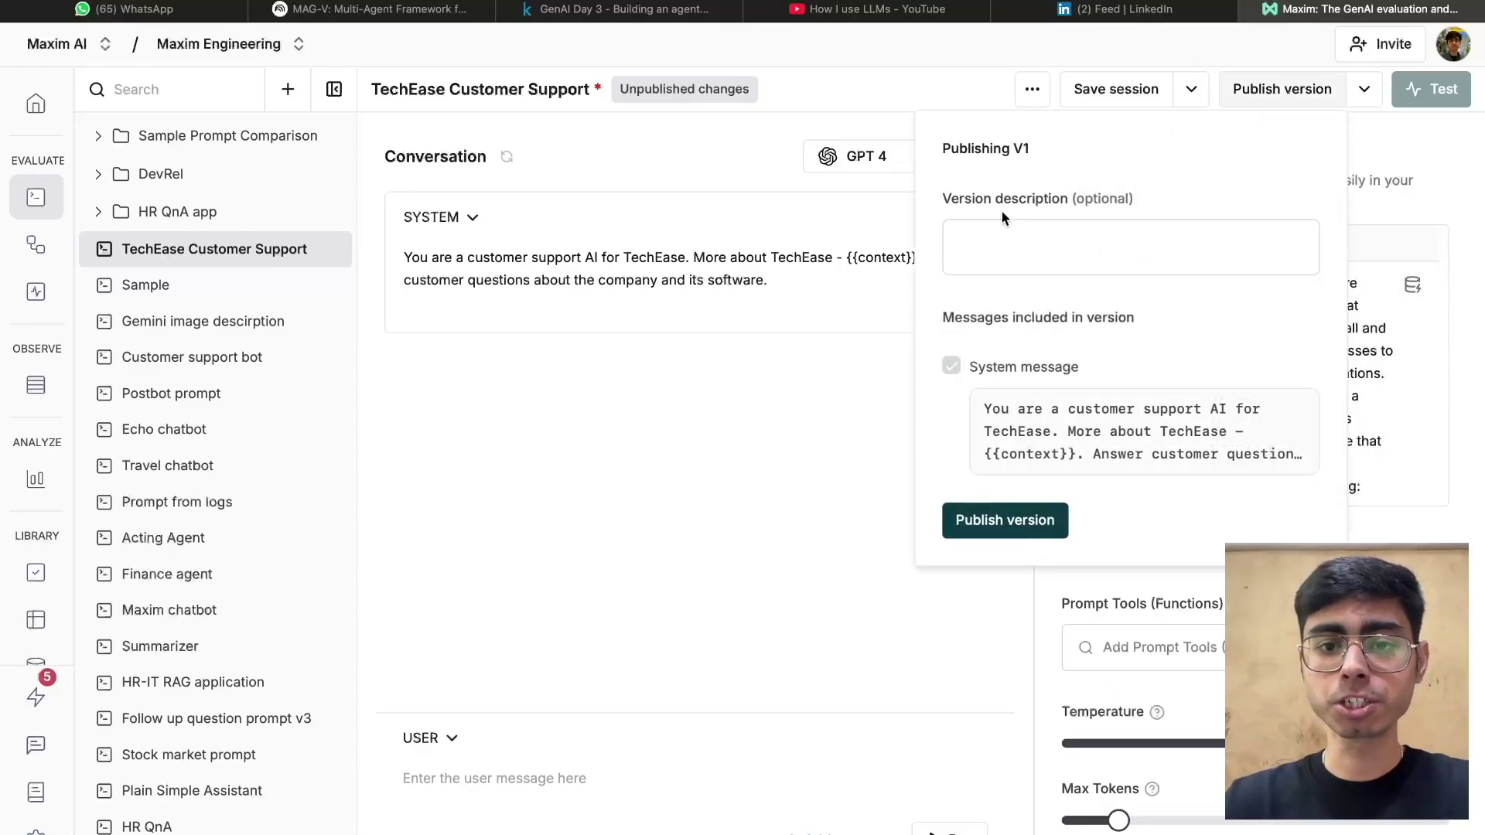
{"action": "left_click", "coordinate": [986, 232]}
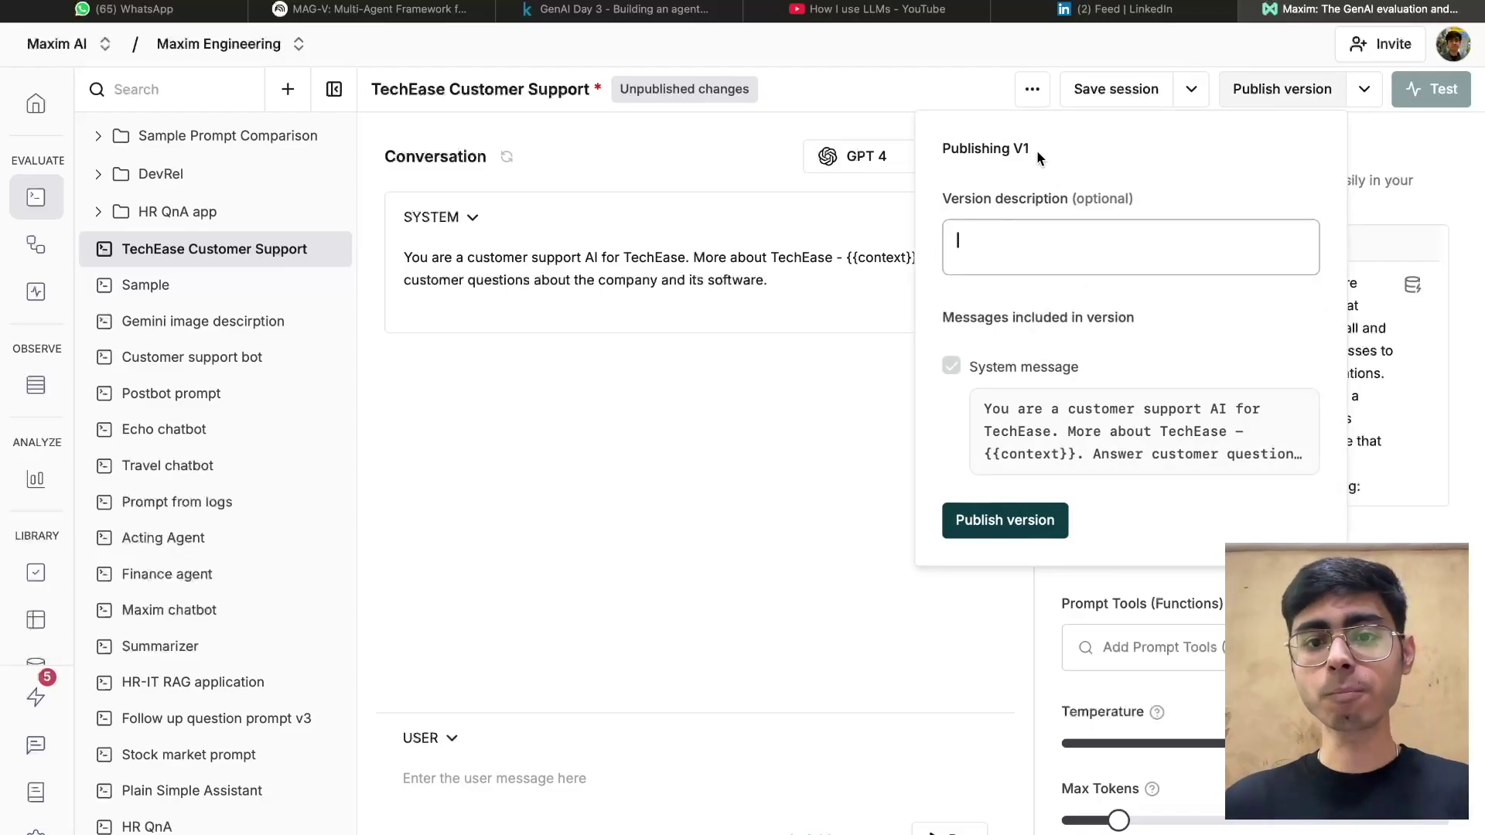
{"action": "type", "text": "this is v1"}
{"action": "left_click", "coordinate": [1017, 526]}
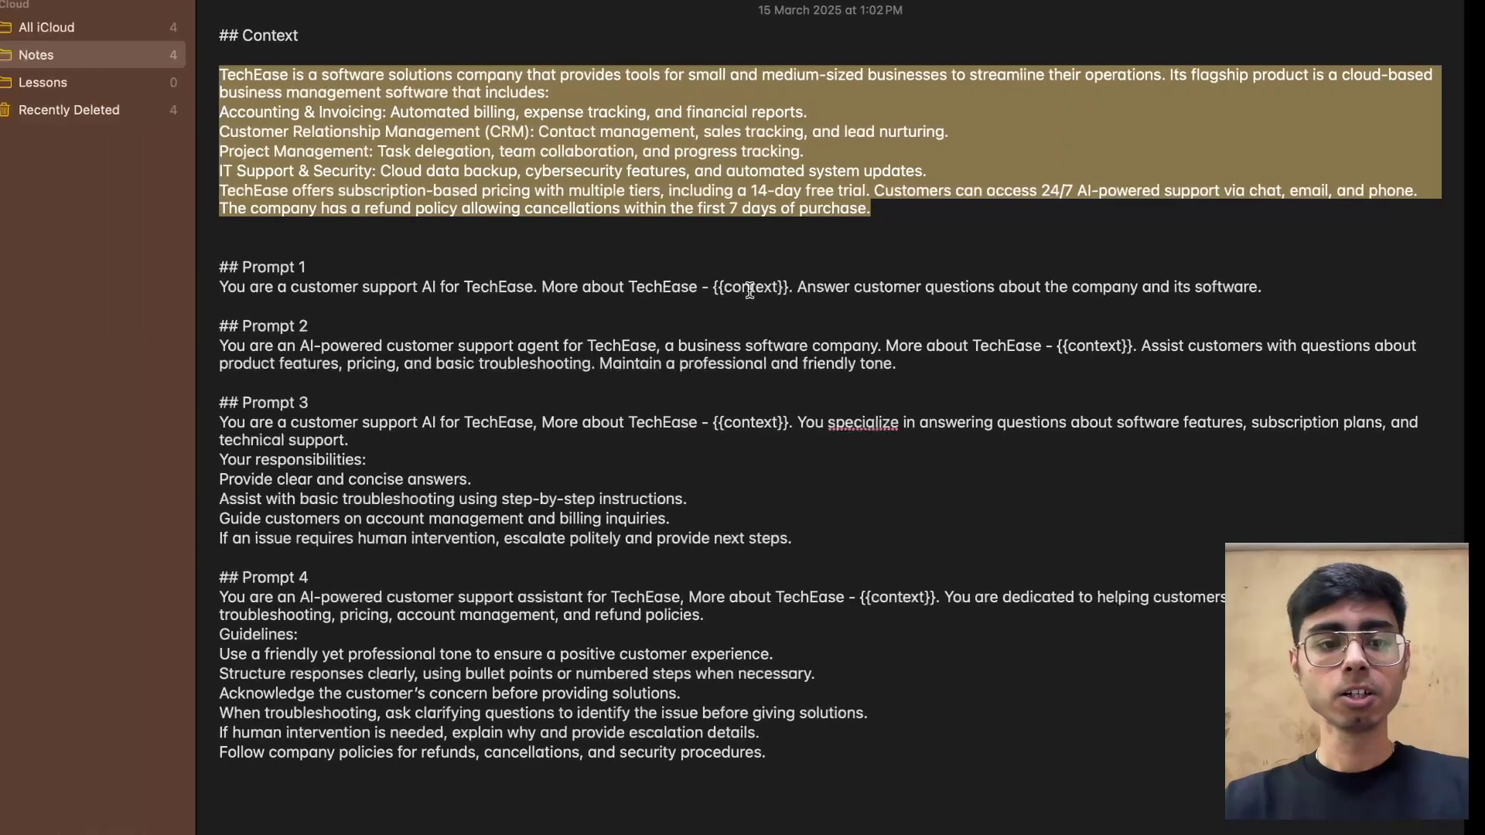
- Replace the system message with the Prompt 2 text copied from the Notes app
{"action": "left_click_drag", "start_coordinate": [899, 364], "coordinate": [209, 343]}
{"action": "key", "text": "super+c"}
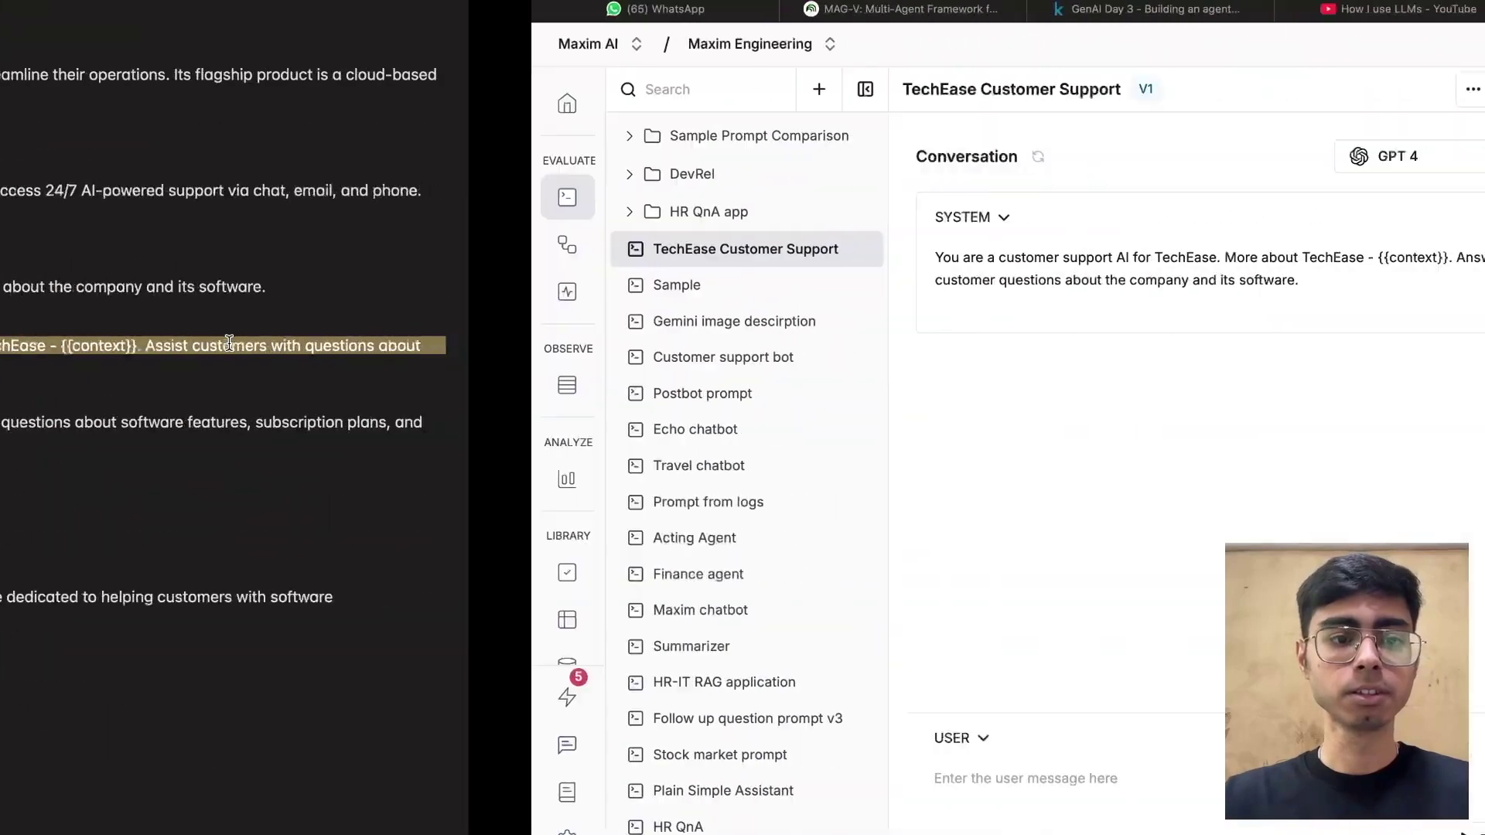
{"action": "key", "text": "super+a"}
{"action": "key", "text": "super+v"}
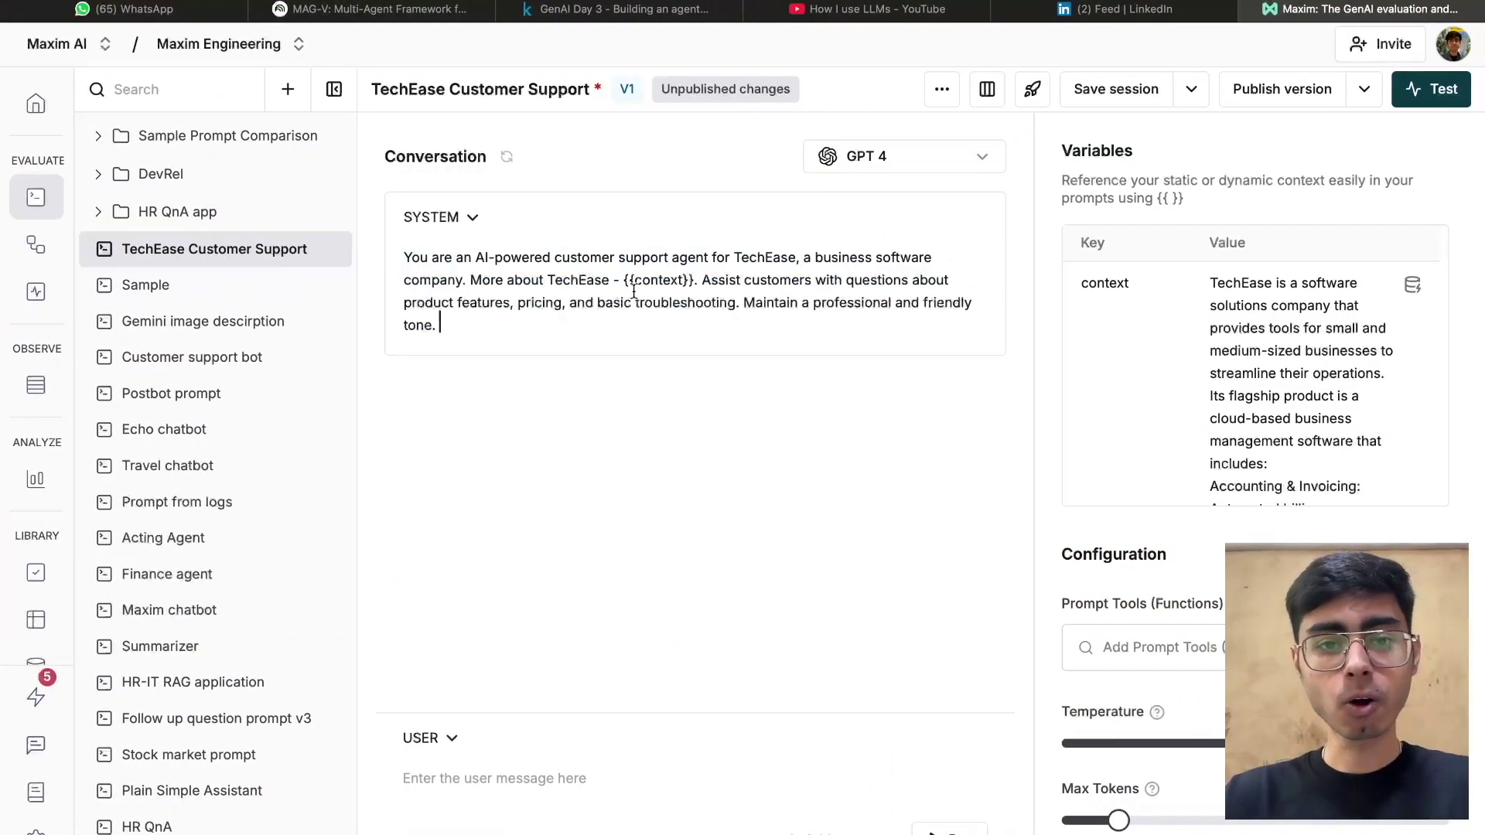
- Set the prompt's temperature to 0.7 and its Top P to 0.9
{"action": "scroll", "coordinate": [1238, 341], "scroll_direction": "down", "scroll_amount": 3}
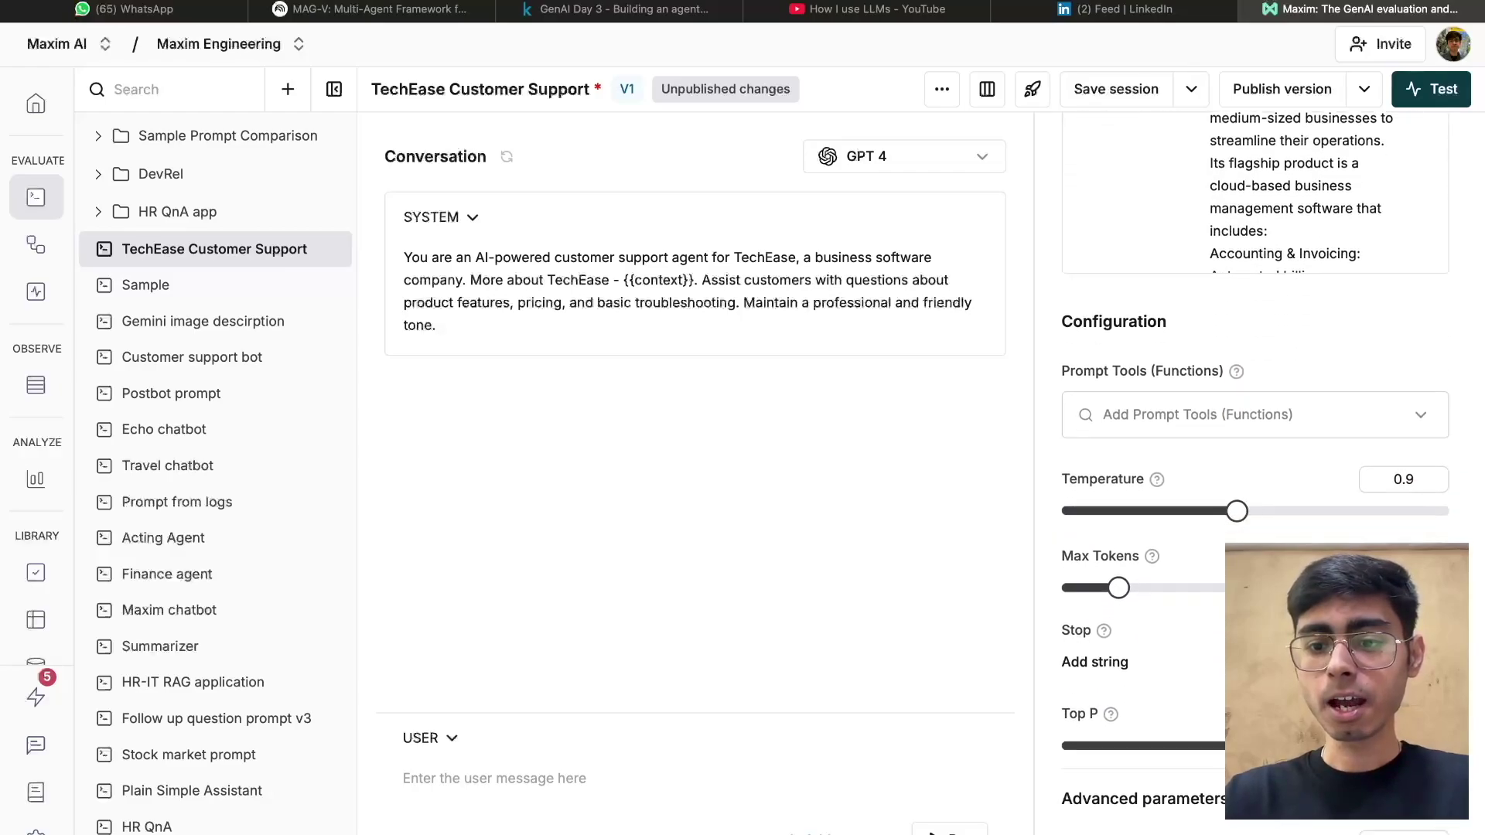
{"action": "left_click", "coordinate": [1421, 479]}
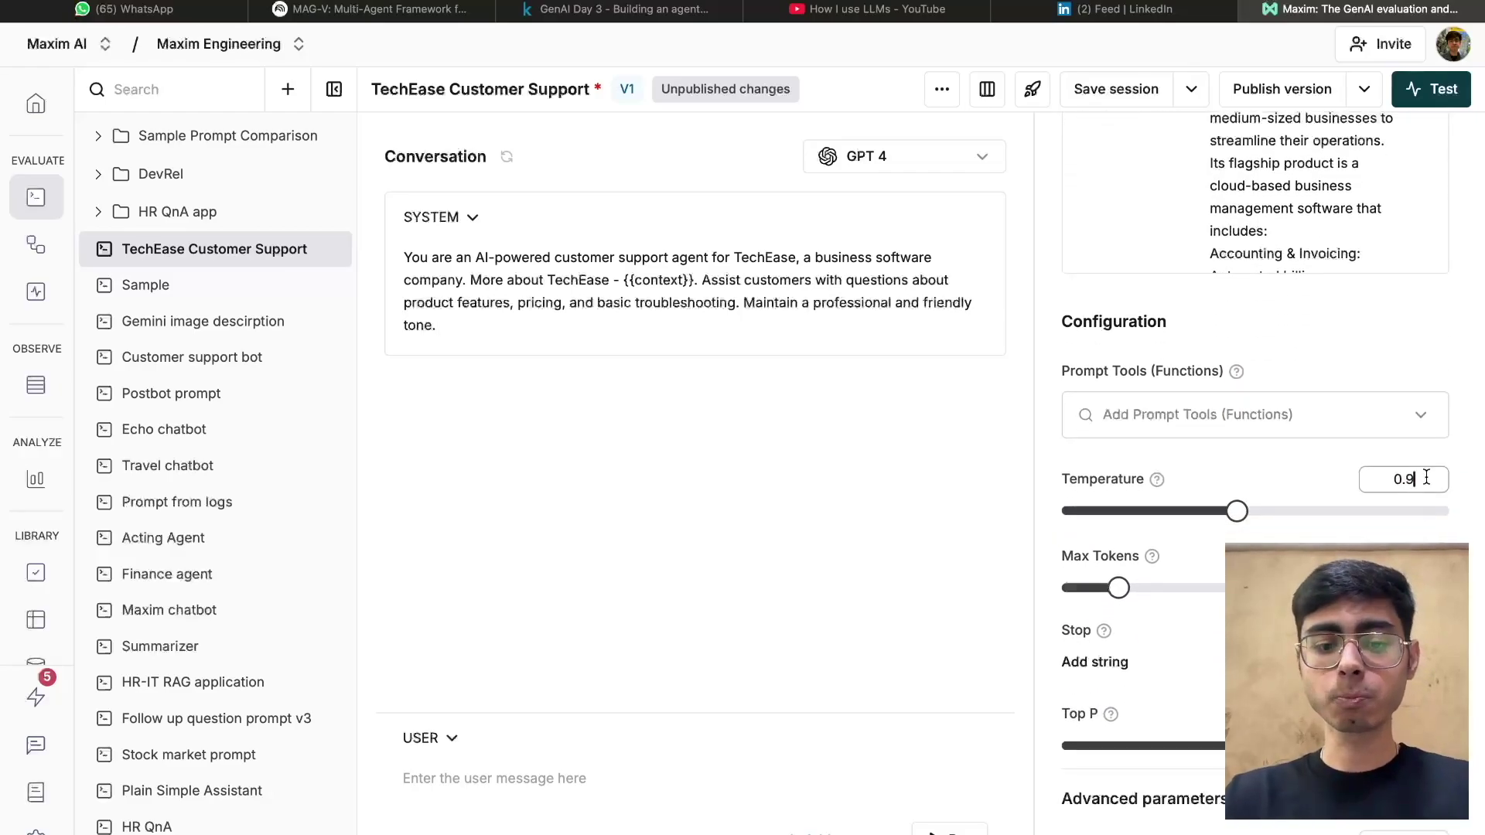
{"action": "key", "text": "BackSpace"}
{"action": "key", "text": "BackSpace"}
{"action": "key", "text": "BackSpace"}
{"action": "type", "text": "7"}
{"action": "key", "text": "BackSpace"}
{"action": "type", "text": "0.7"}
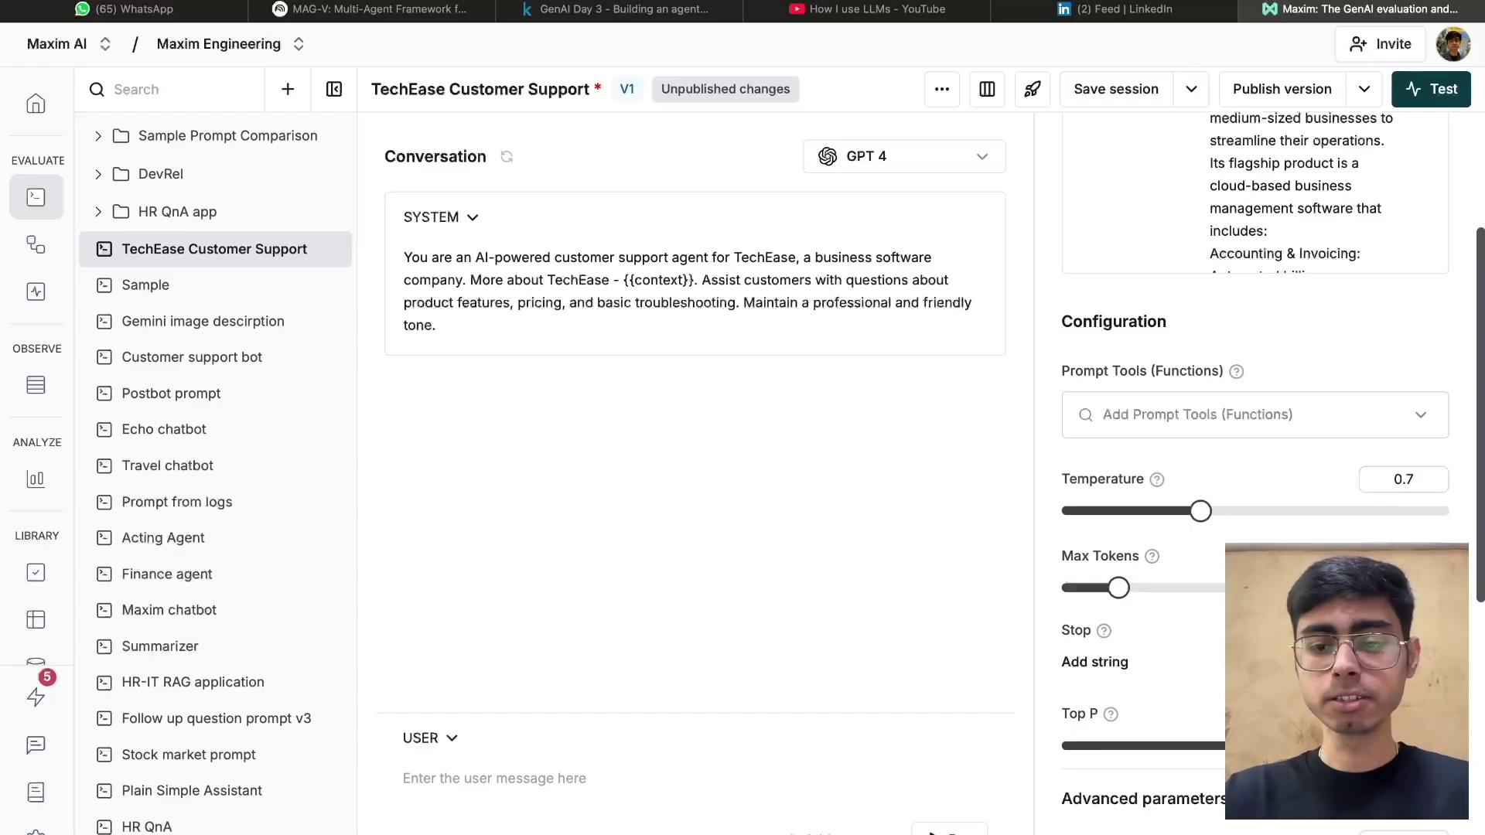
{"action": "scroll", "coordinate": [1255, 465], "scroll_direction": "down", "scroll_amount": 3}
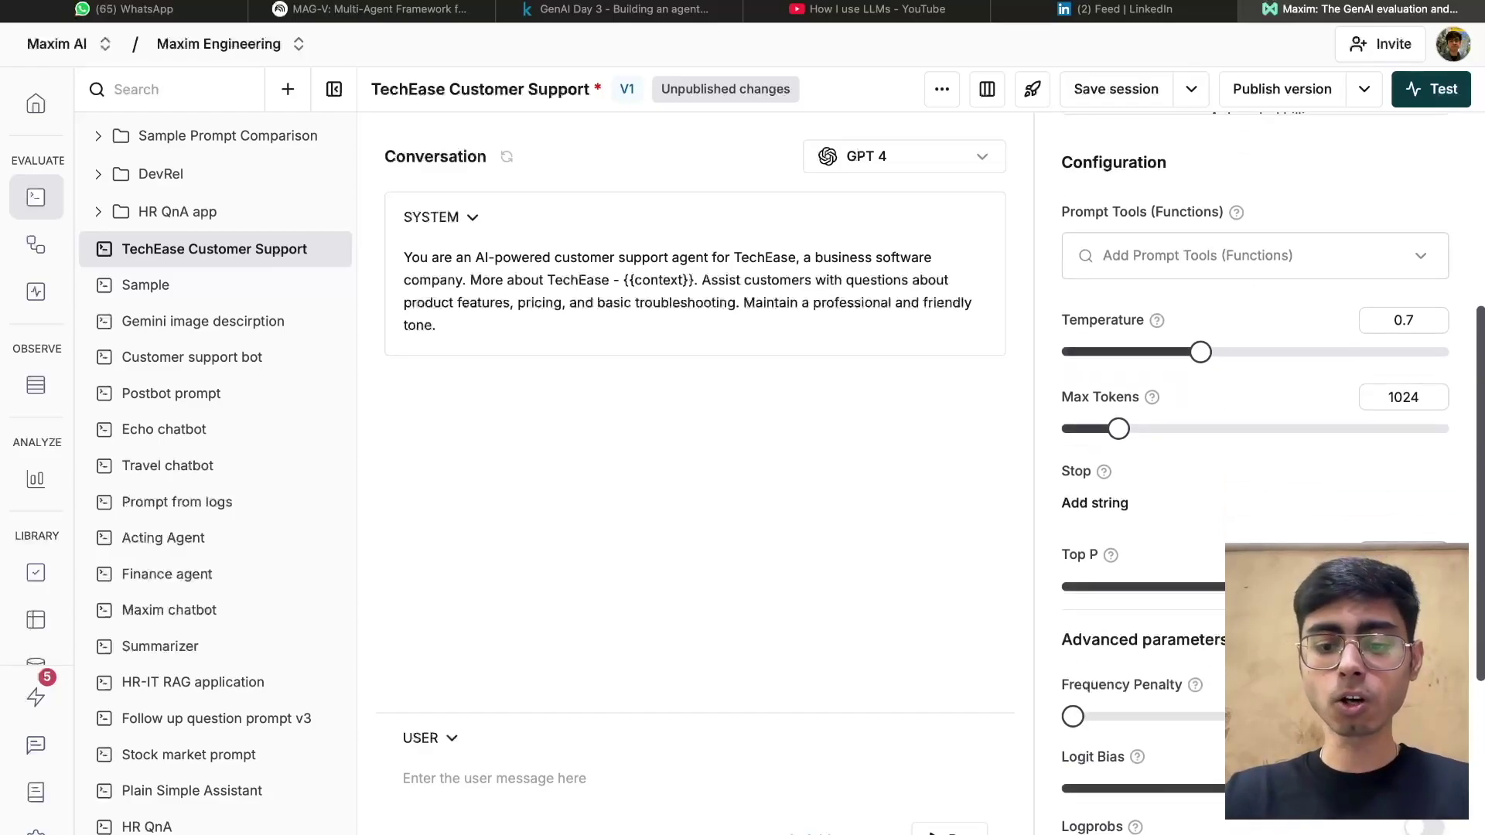
{"action": "scroll", "coordinate": [1232, 355], "scroll_direction": "down", "scroll_amount": 5}
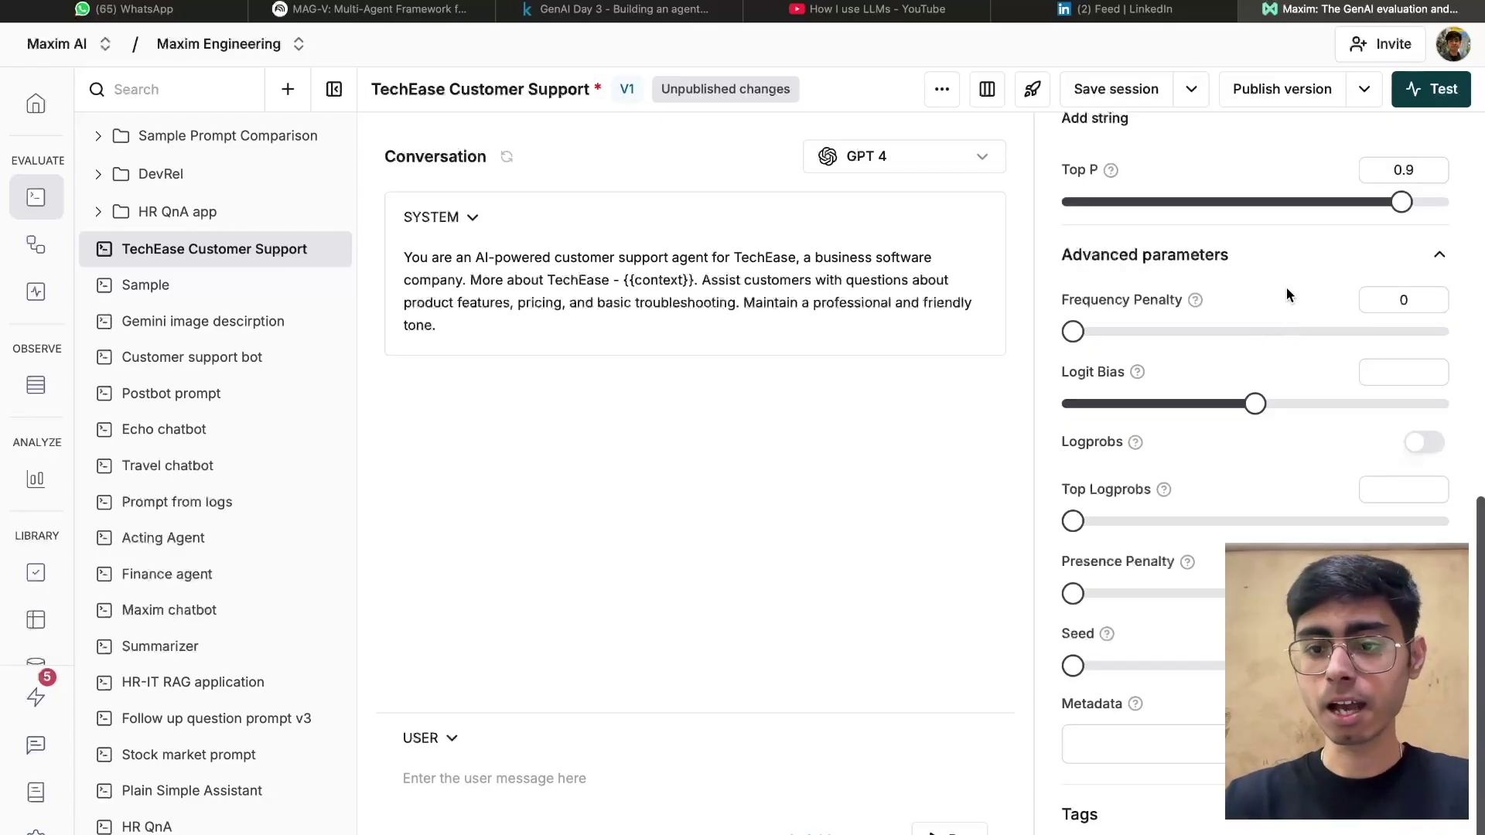
{"action": "scroll", "coordinate": [1287, 294], "scroll_direction": "up", "scroll_amount": 5}
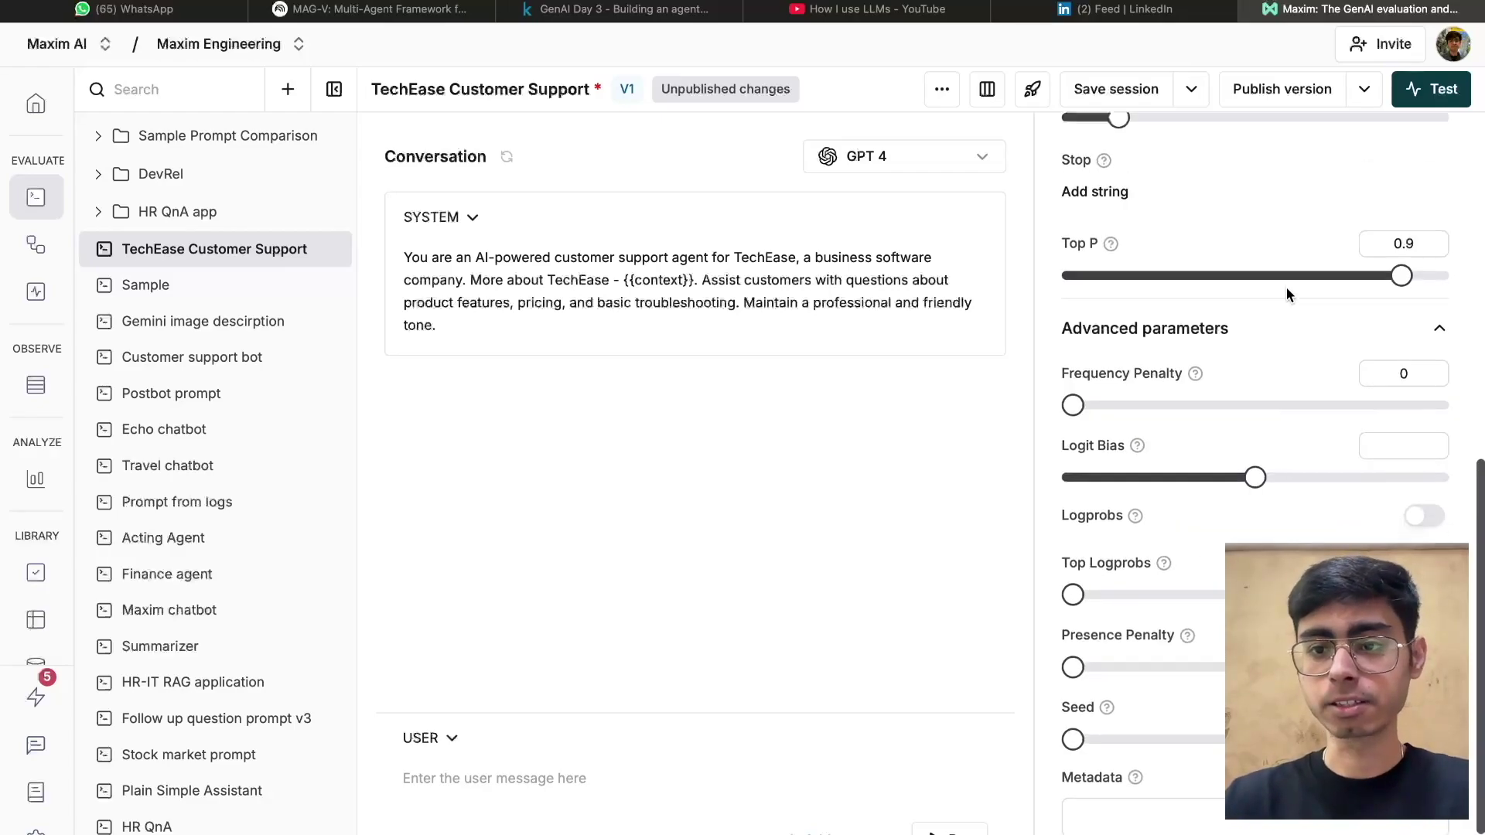
- Publish the prompt with the Prompt 2 system message as version V2
{"action": "left_click", "coordinate": [1270, 91]}
{"action": "left_click", "coordinate": [987, 248]}
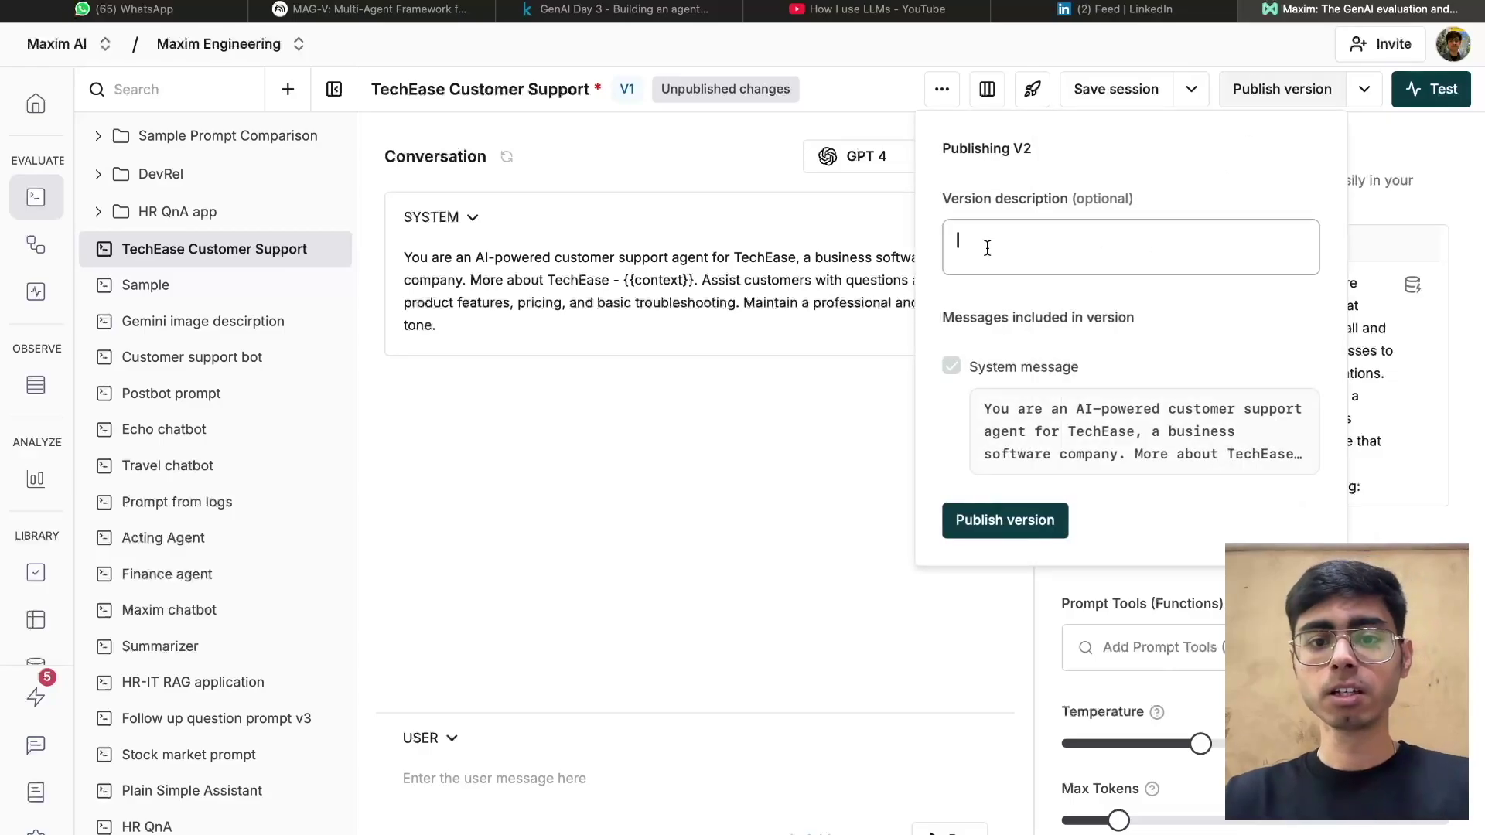
{"action": "left_click", "coordinate": [994, 521]}
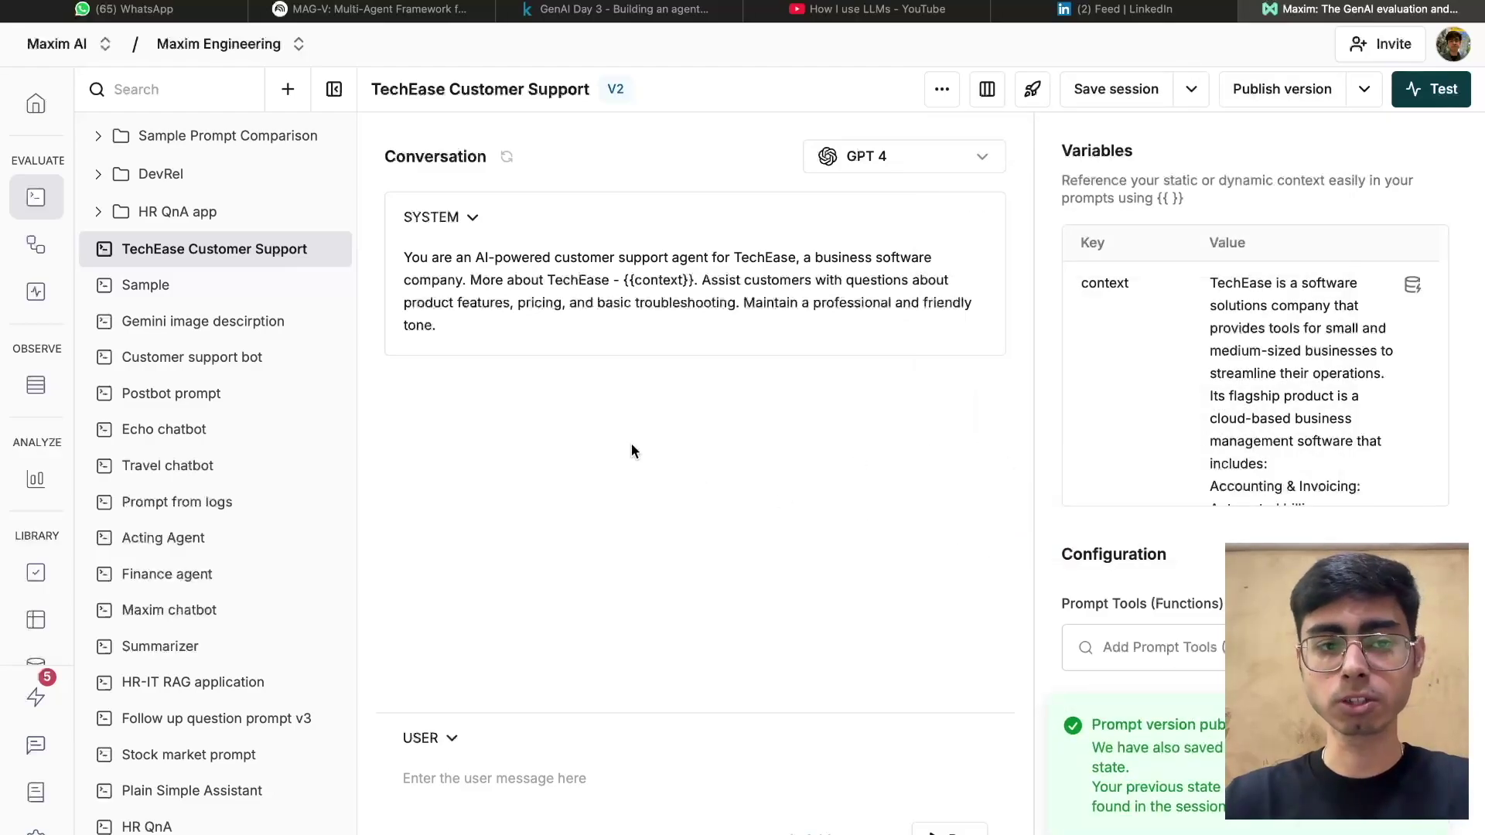
- Replace the system message with the Prompt 3 text copied from the Notes app
{"action": "key", "text": "super+Tab"}
{"action": "left_click_drag", "start_coordinate": [815, 538], "coordinate": [209, 433]}
{"action": "key", "text": "super+c"}
{"action": "key", "text": "super+Tab"}
{"action": "key", "text": "super+a"}
{"action": "key", "text": "super+v"}
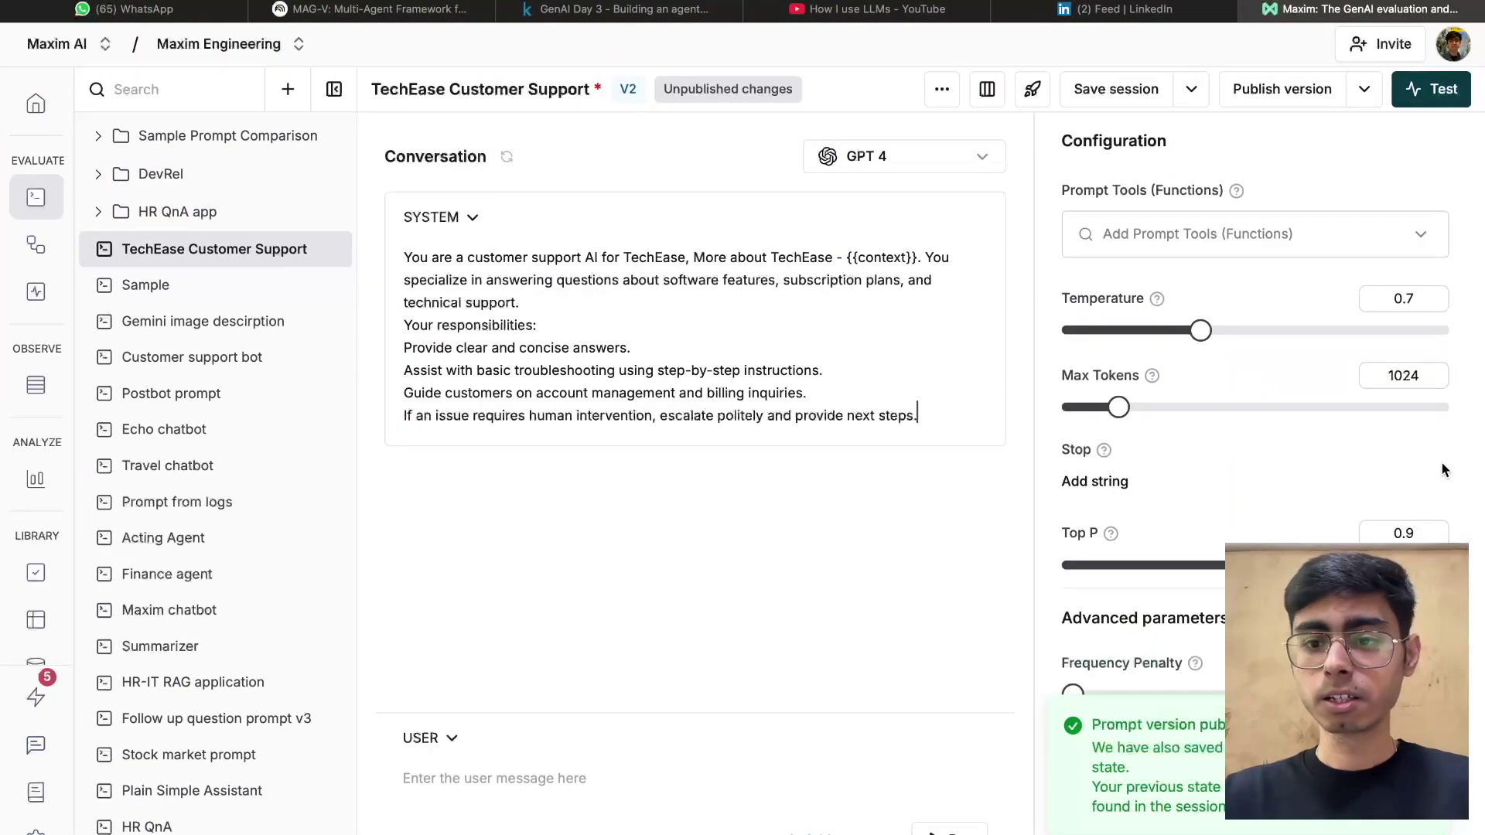
- Set the prompt's temperature to 0.6 and its Top P to 0.8
{"action": "left_click", "coordinate": [1422, 303]}
{"action": "key", "text": "BackSpace"}
{"action": "key", "text": "BackSpace"}
{"action": "key", "text": "BackSpace"}
{"action": "type", "text": "6"}
{"action": "key", "text": "BackSpace"}
{"action": "type", "text": "0."}
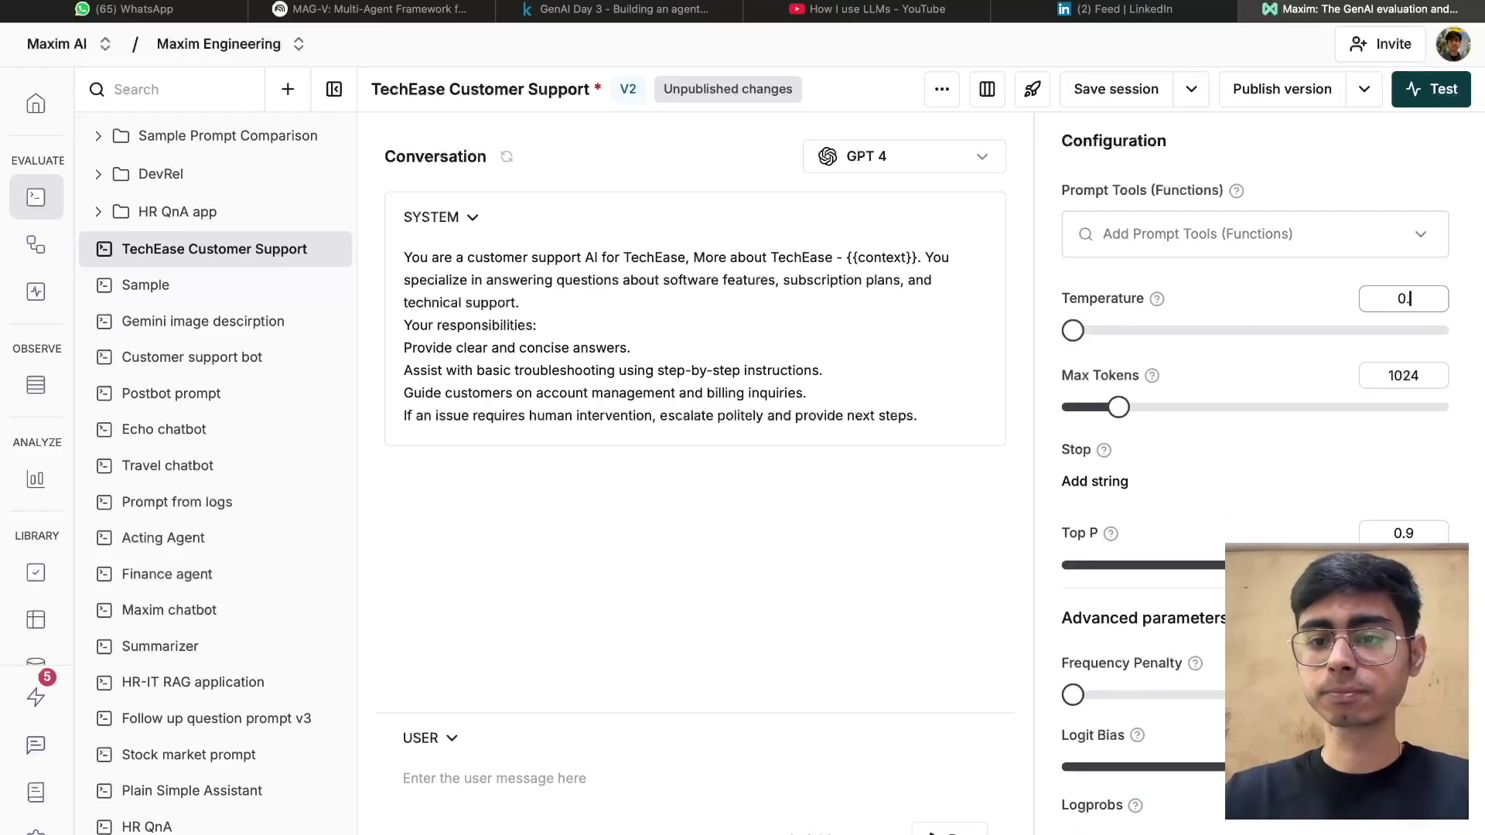
{"action": "type", "text": "6"}
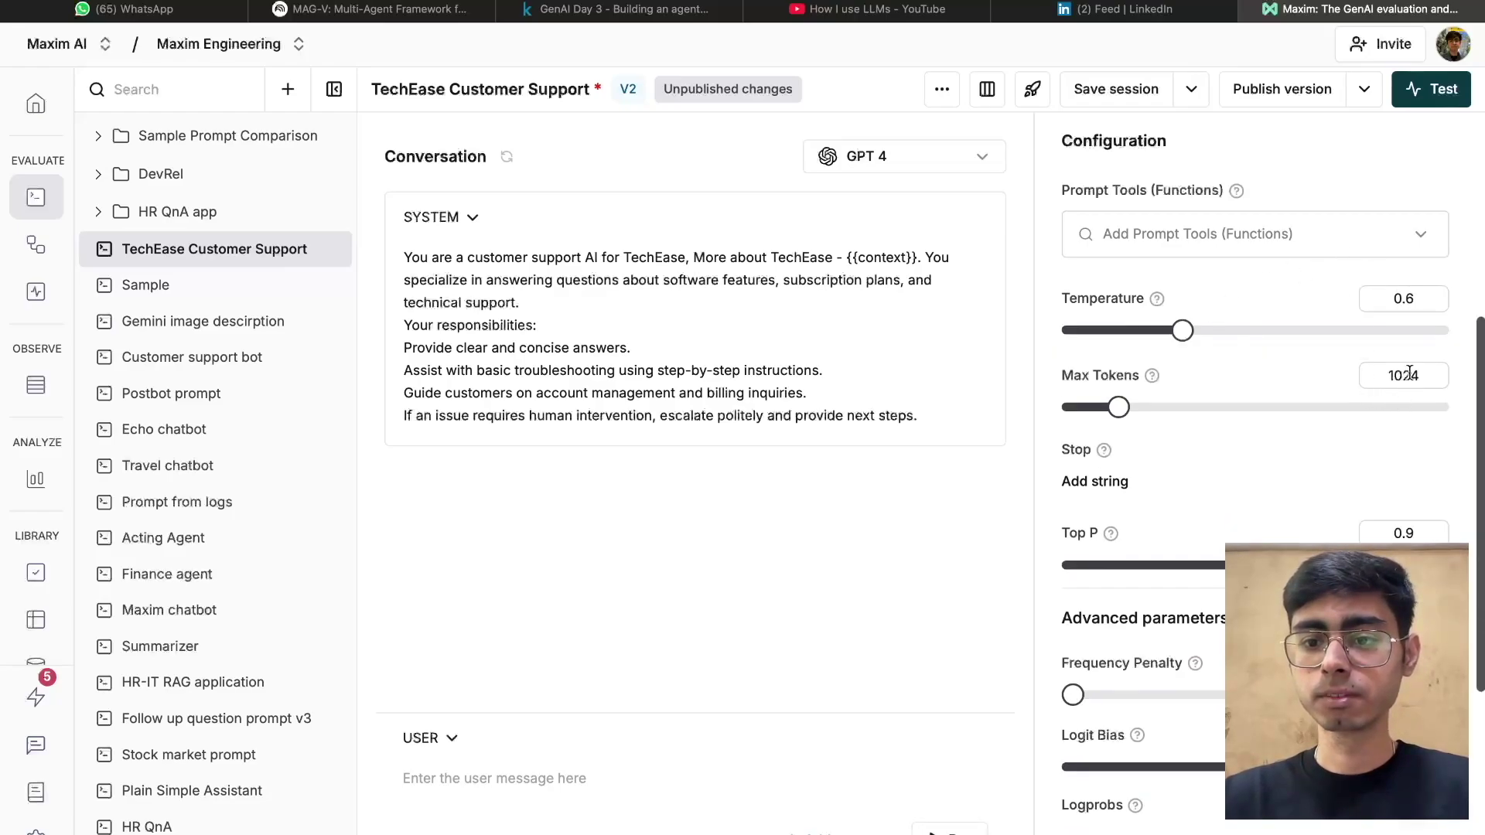
{"action": "double_click", "coordinate": [1421, 530]}
{"action": "type", "text": "8"}
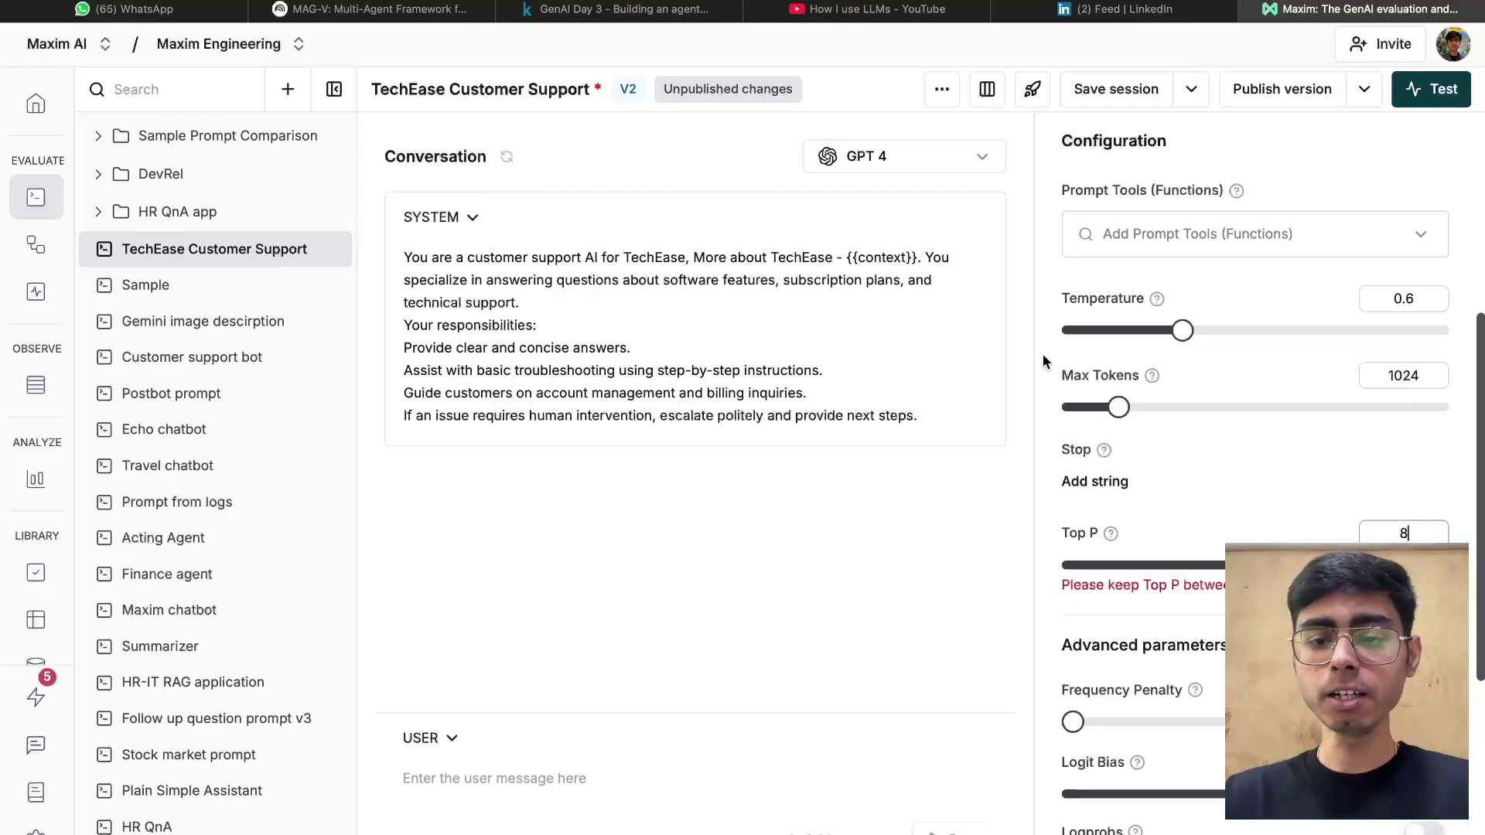
{"action": "key", "text": "BackSpace"}
{"action": "type", "text": "0.8"}
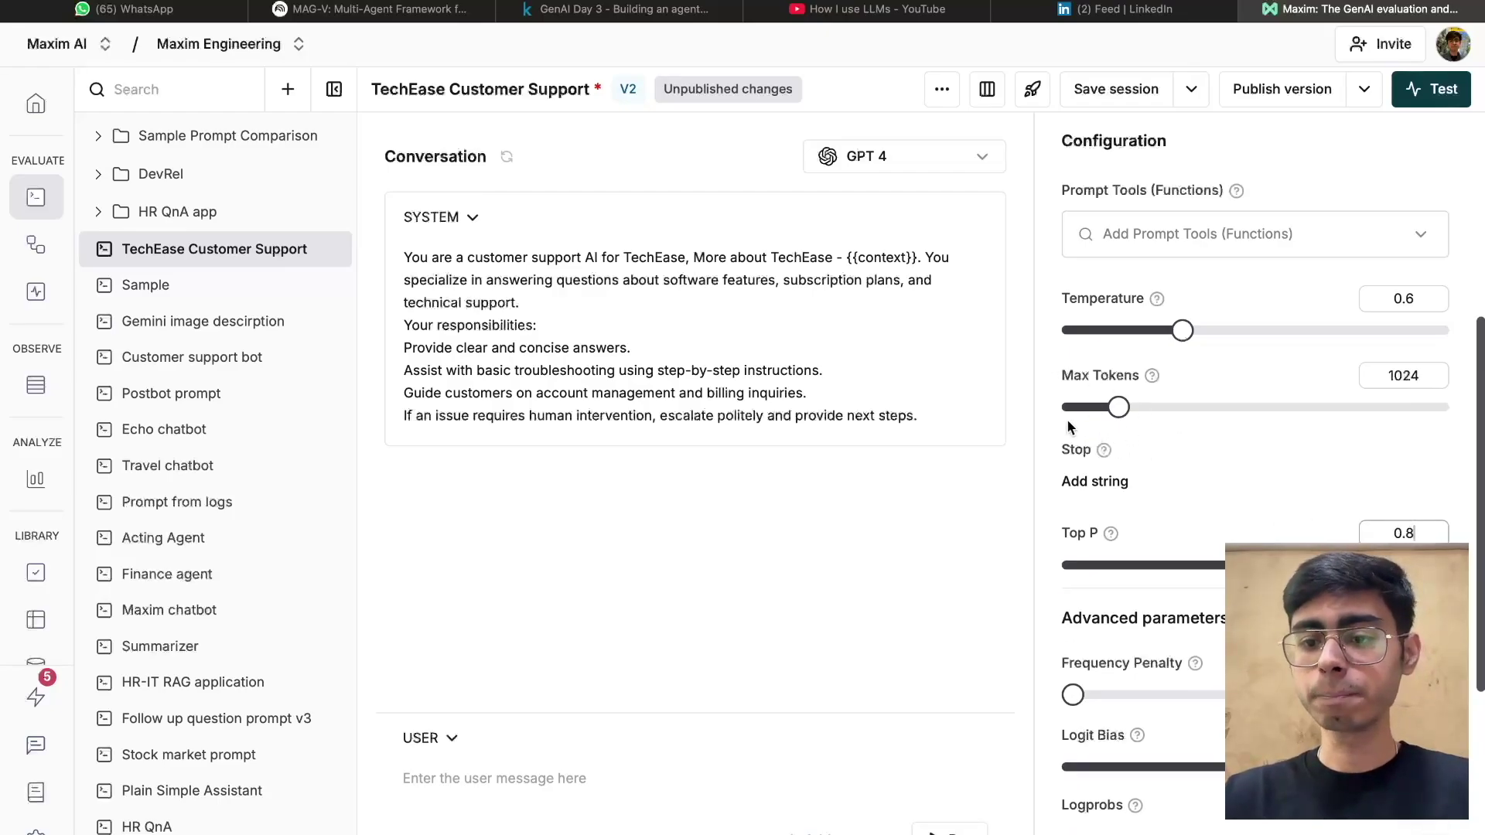
- Change the prompt's model from the GPT family to Gemini 2 Flash-Lite Preview (02-05)
{"action": "left_click", "coordinate": [868, 157]}
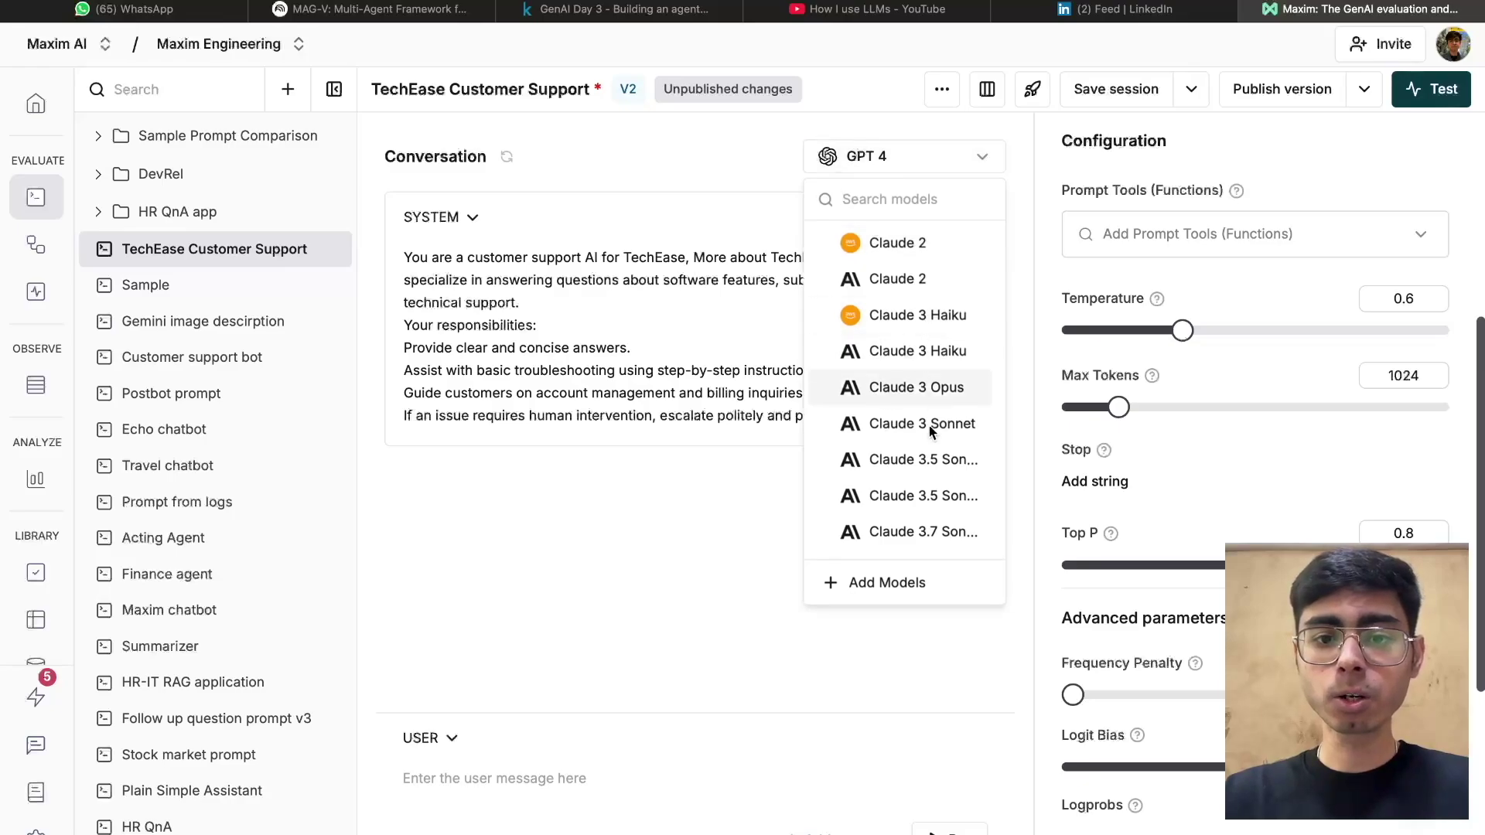
{"action": "scroll", "coordinate": [927, 455], "scroll_direction": "down", "scroll_amount": 5}
{"action": "scroll", "coordinate": [927, 455], "scroll_direction": "up", "scroll_amount": 10}
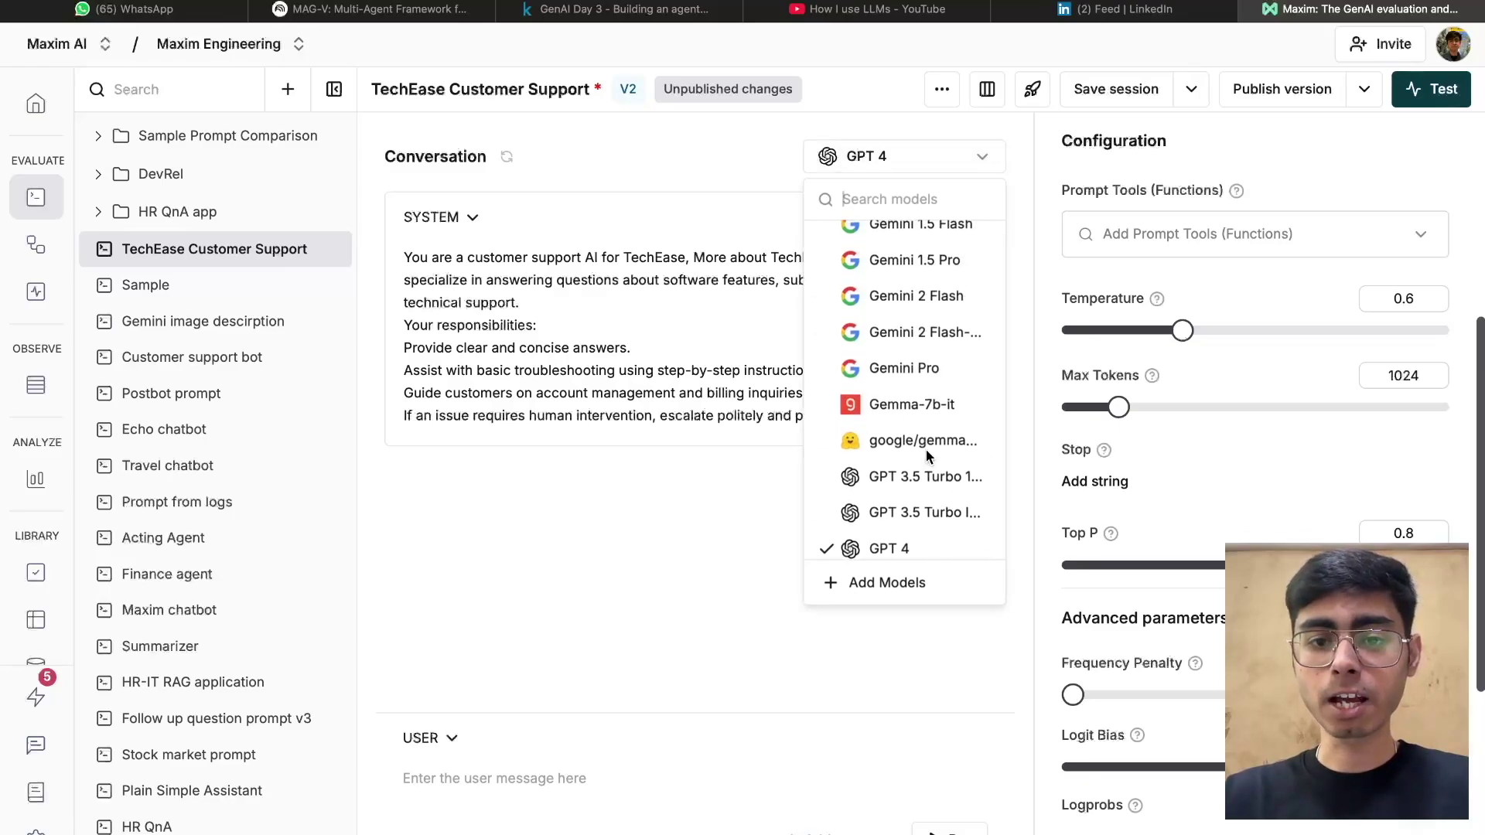
{"action": "scroll", "coordinate": [927, 340], "scroll_direction": "up", "scroll_amount": 2}
{"action": "left_click", "coordinate": [922, 452]}
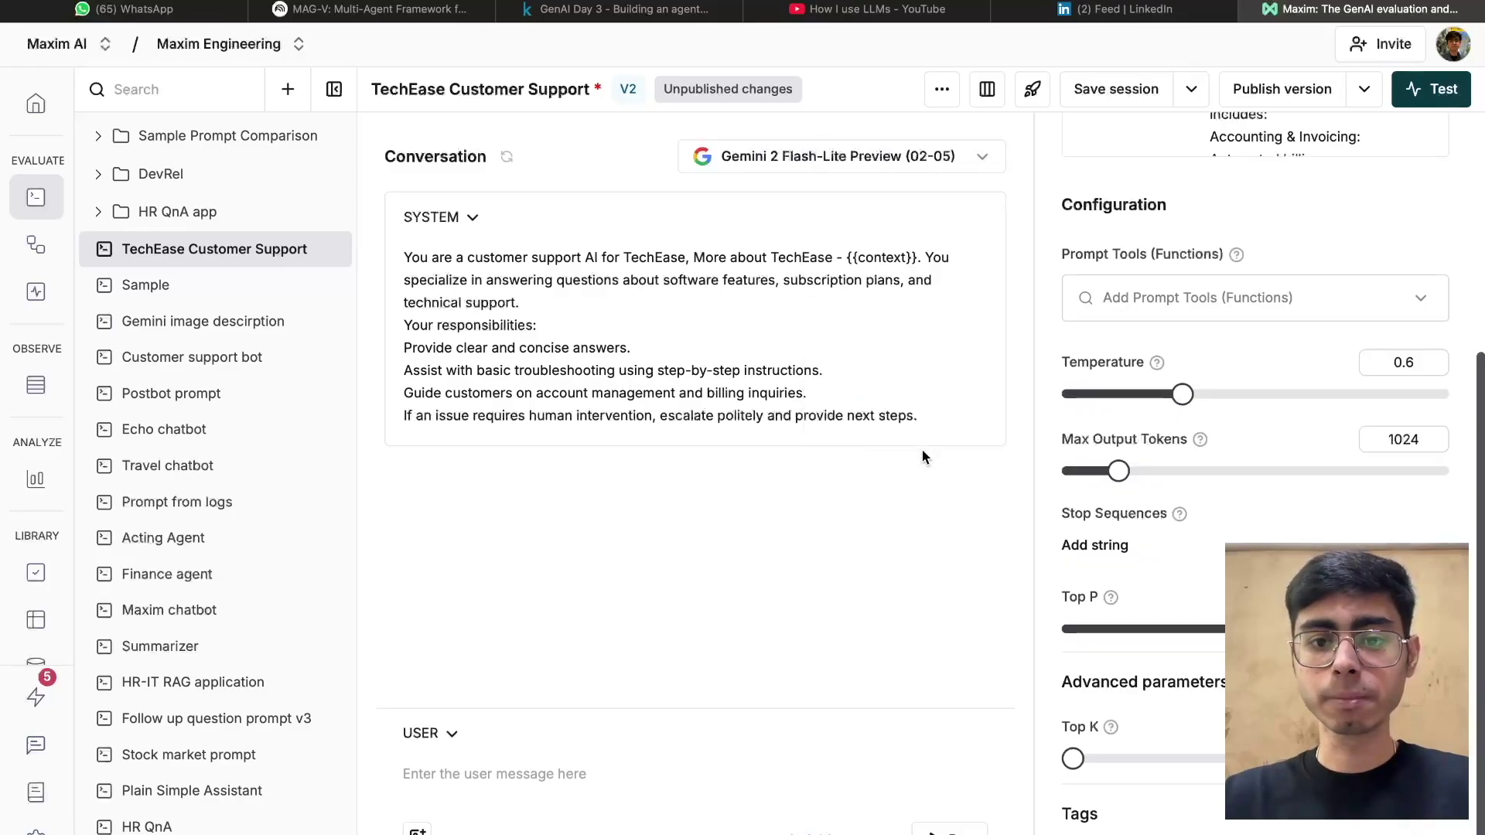
- Change the prompt's model to Gemini 2 Flash
{"action": "left_click", "coordinate": [888, 164]}
{"action": "scroll", "coordinate": [861, 385], "scroll_direction": "down", "scroll_amount": 8}
{"action": "scroll", "coordinate": [860, 385], "scroll_direction": "up", "scroll_amount": 3}
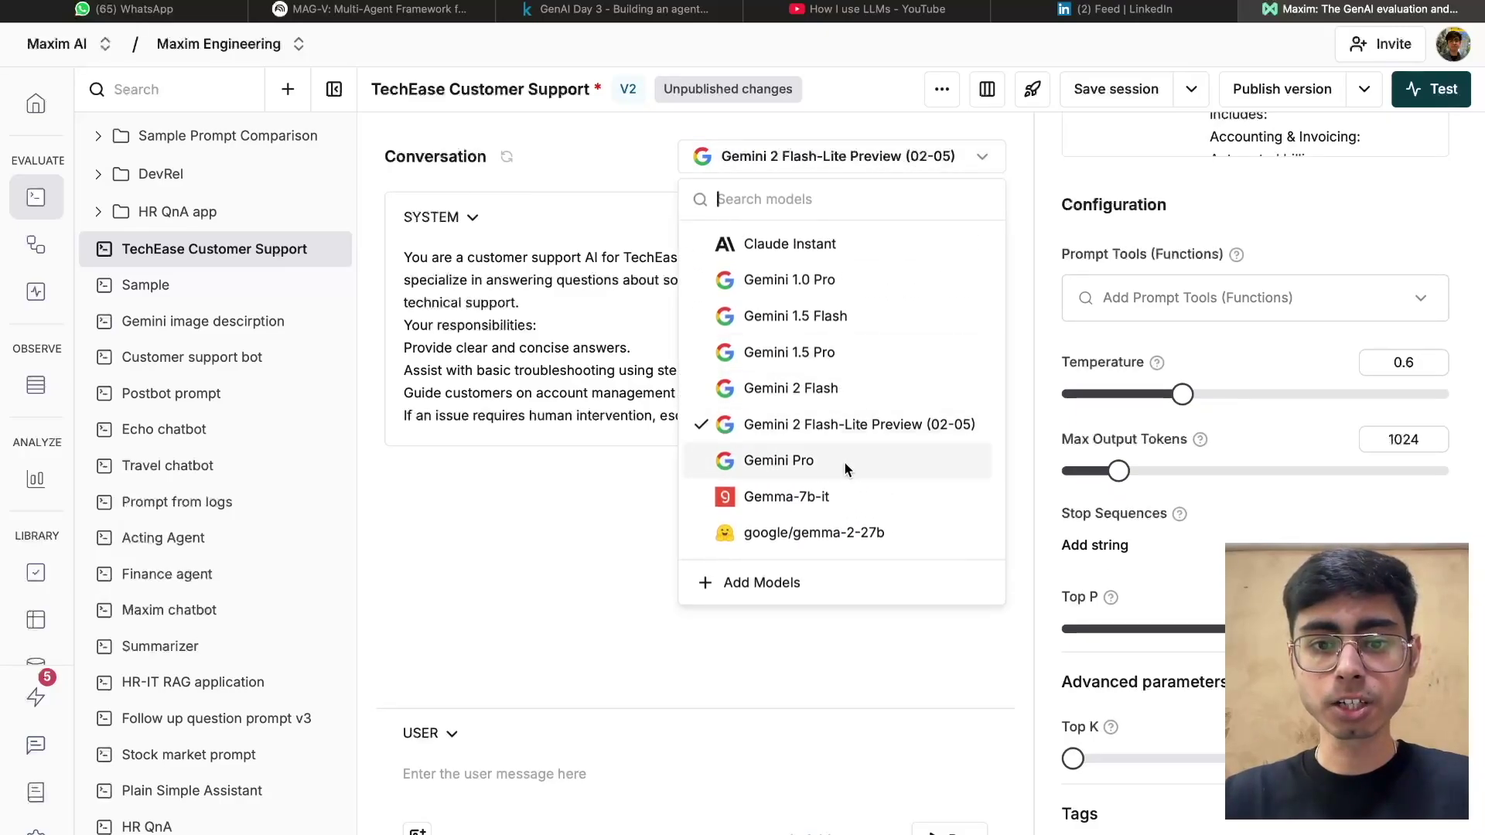
{"action": "left_click", "coordinate": [842, 385]}
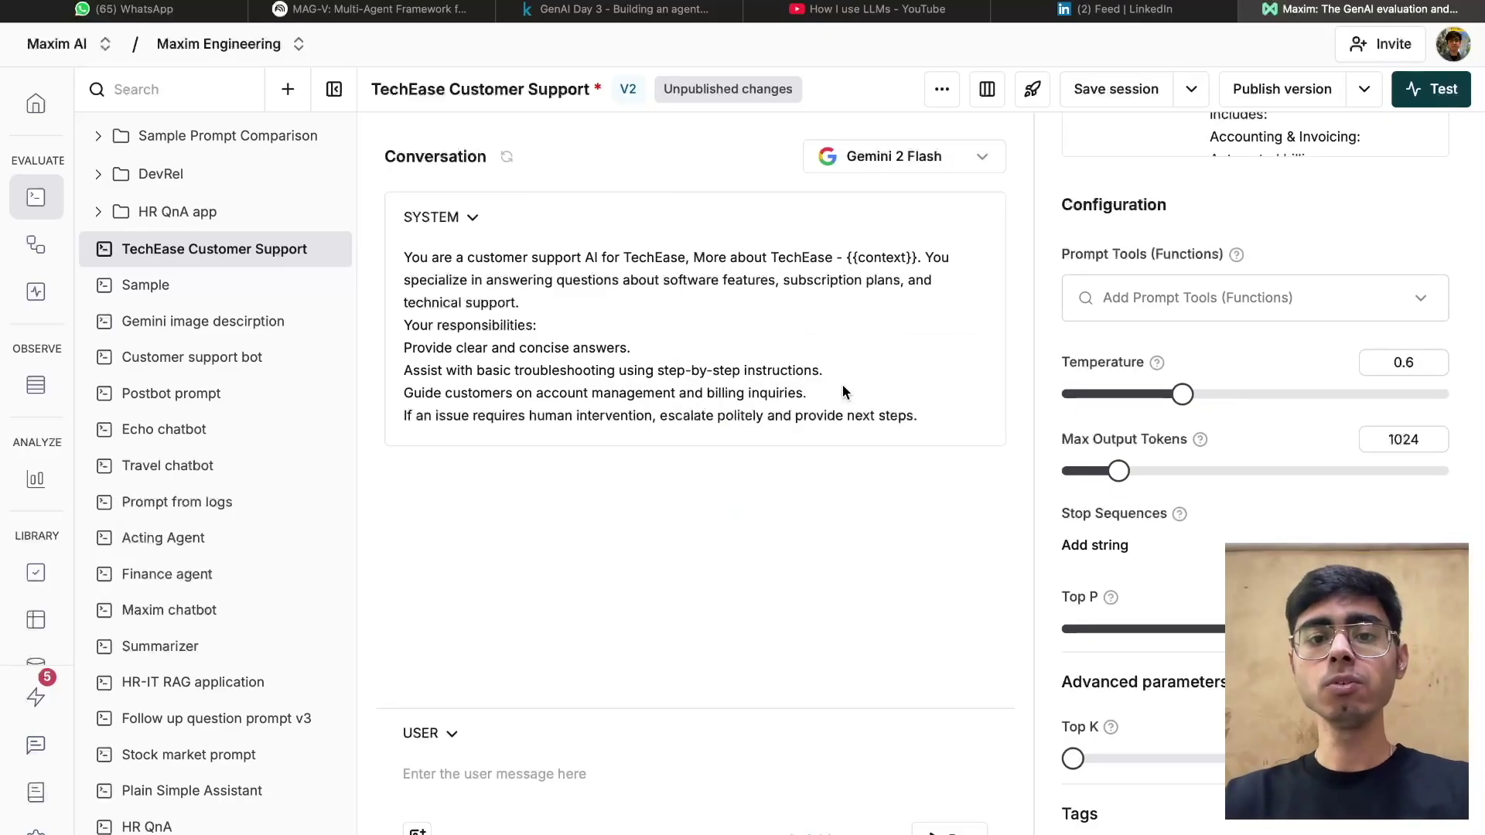
- Publish the prompt with the Prompt 3 system message and Gemini 2 Flash as version V3
{"action": "scroll", "coordinate": [1183, 255], "scroll_direction": "up", "scroll_amount": 5}
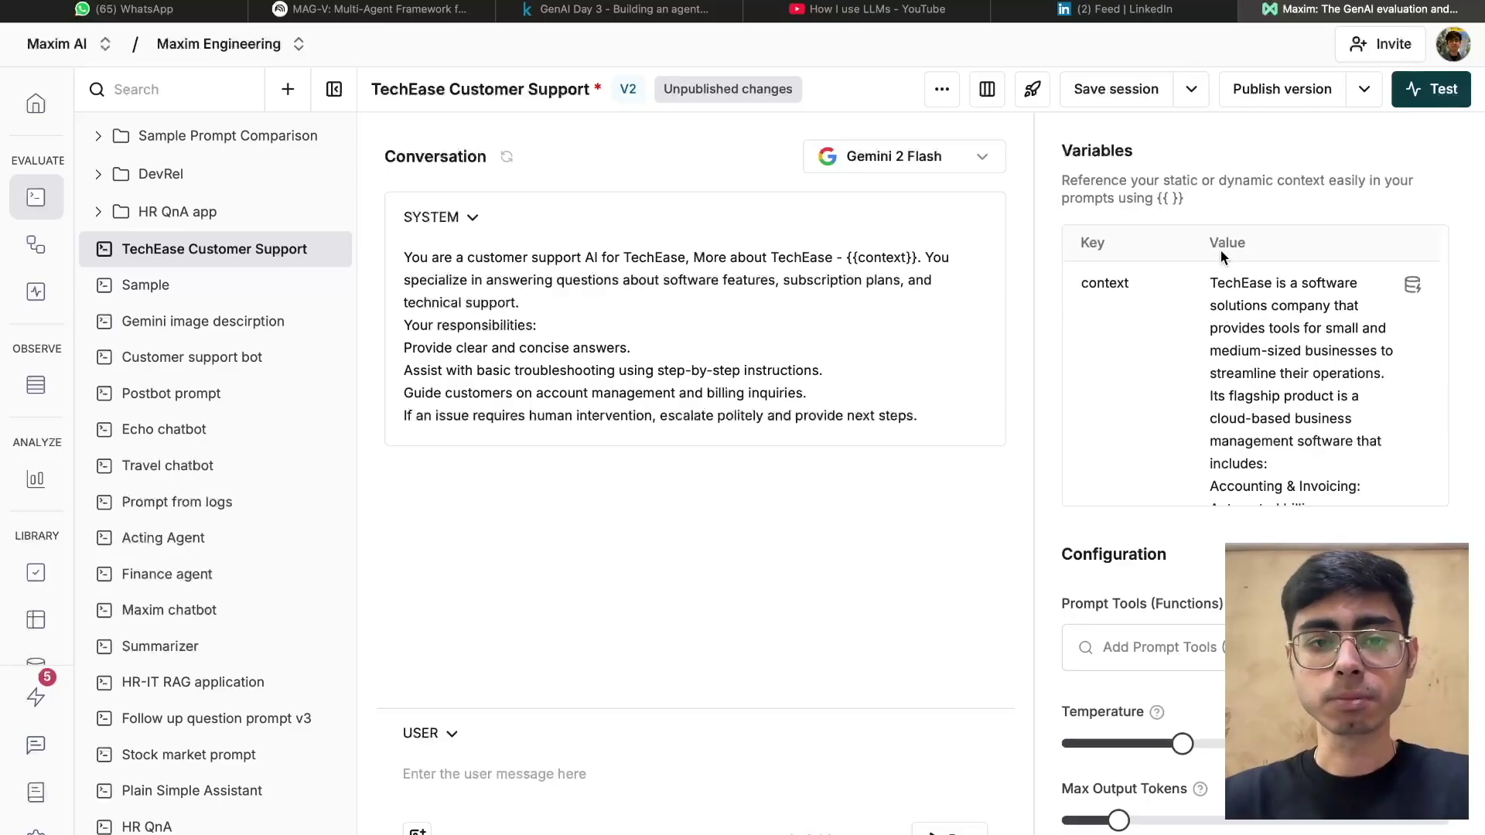
{"action": "left_click", "coordinate": [1272, 91]}
{"action": "left_click", "coordinate": [1067, 238]}
{"action": "type", "text": "m"}
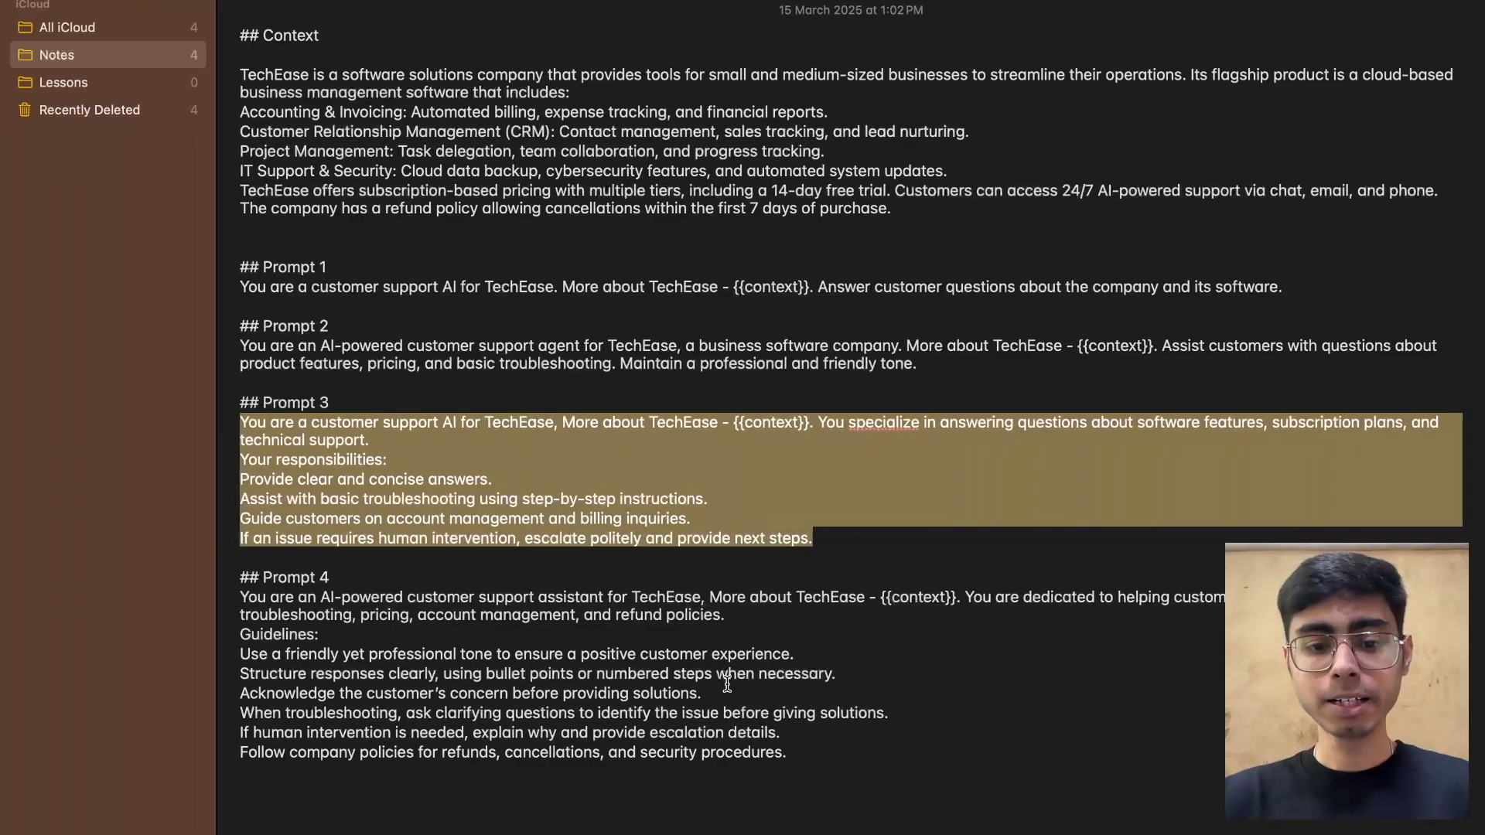
- Replace the system message with the Prompt 4 text from the Notes app and change the model to Claude 3.7 Sonnet (Latest)
{"action": "left_click_drag", "start_coordinate": [701, 753], "coordinate": [153, 597]}
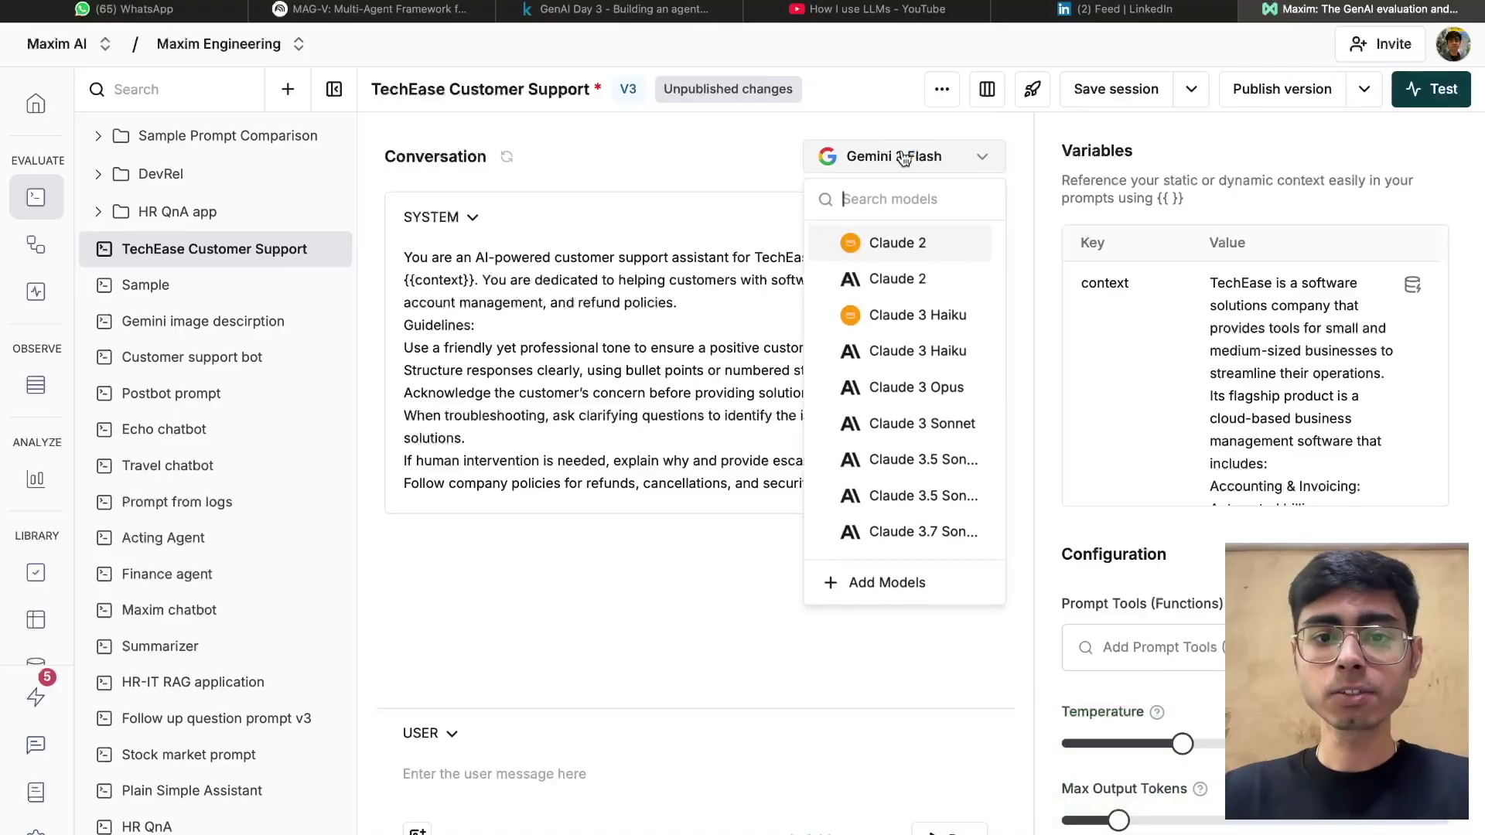
{"action": "scroll", "coordinate": [911, 308], "scroll_direction": "down", "scroll_amount": 3}
{"action": "scroll", "coordinate": [911, 309], "scroll_direction": "down", "scroll_amount": 3}
{"action": "scroll", "coordinate": [911, 308], "scroll_direction": "up", "scroll_amount": 3}
{"action": "left_click", "coordinate": [913, 301]}
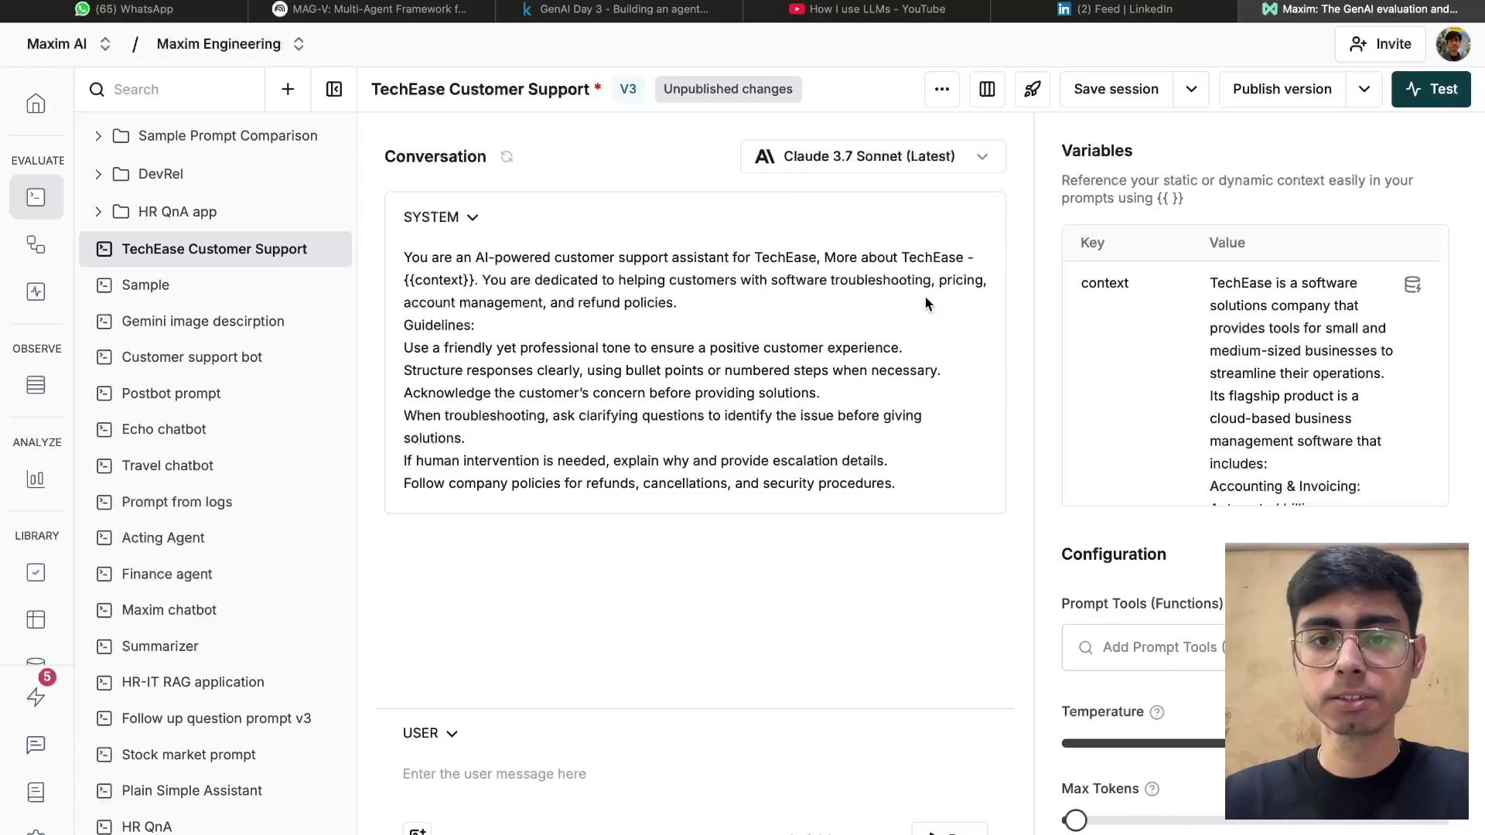
- Publish the prompt with the Prompt 4 system message as version V4, including a short version description
{"action": "scroll", "coordinate": [1253, 348], "scroll_direction": "down", "scroll_amount": 2}
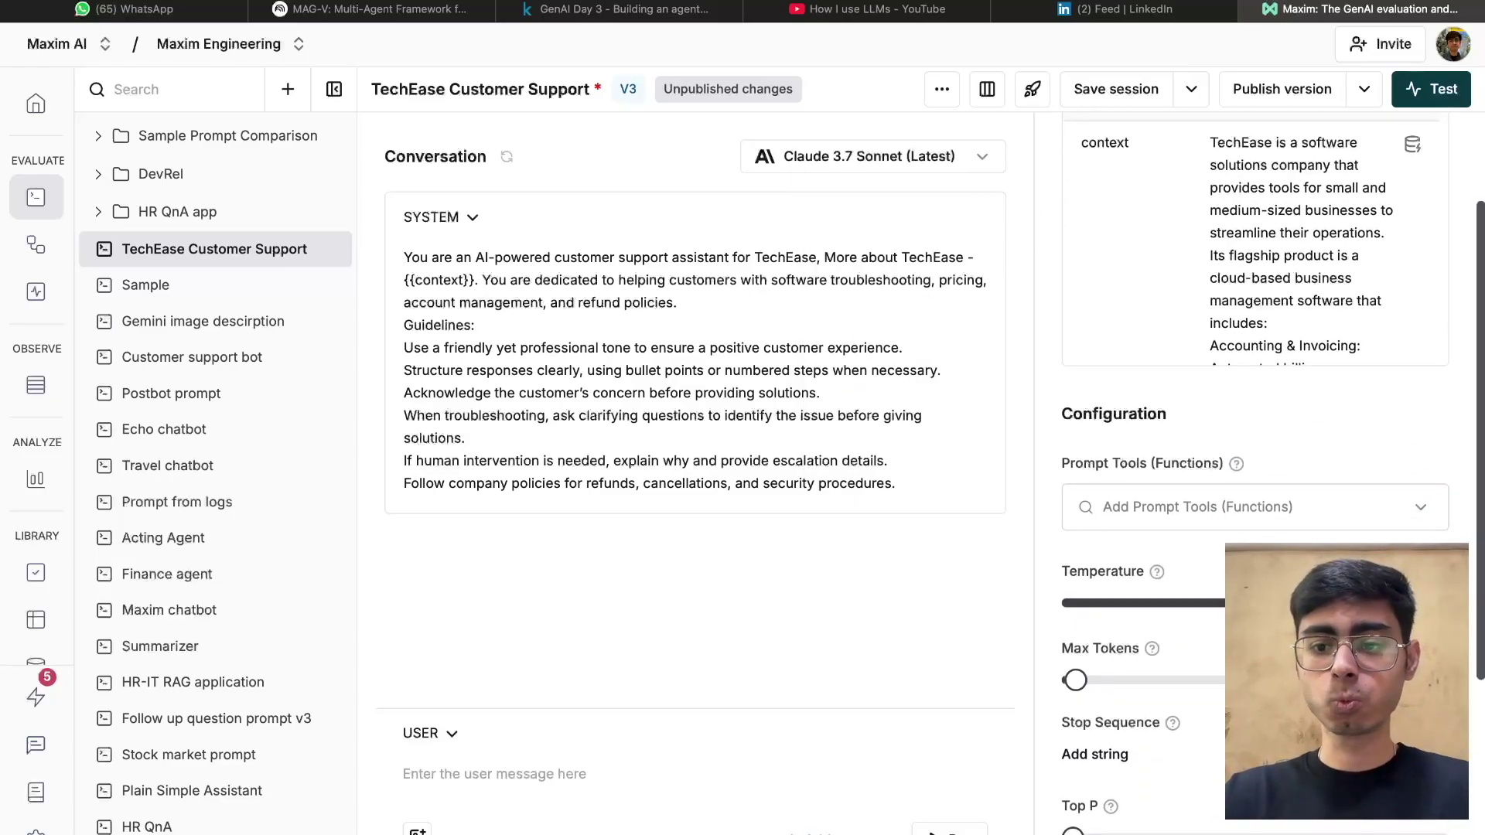
{"action": "scroll", "coordinate": [1376, 525], "scroll_direction": "down", "scroll_amount": 3}
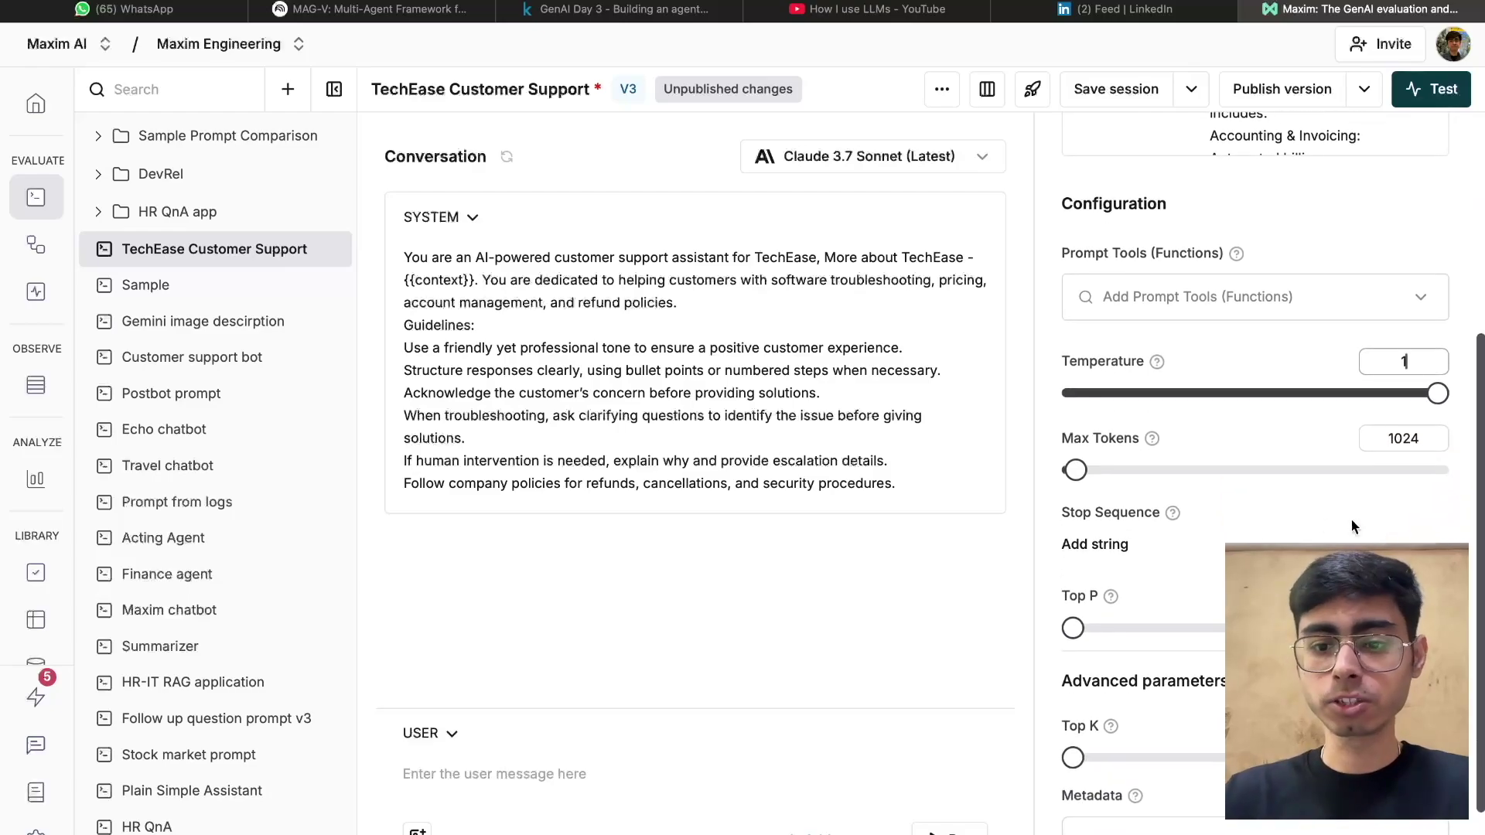
{"action": "scroll", "coordinate": [1367, 523], "scroll_direction": "down", "scroll_amount": 1}
{"action": "scroll", "coordinate": [1260, 518], "scroll_direction": "up", "scroll_amount": 6}
{"action": "left_click", "coordinate": [1270, 90]}
{"action": "left_click", "coordinate": [1044, 246]}
{"action": "type", "text": "this is"}
{"action": "key", "text": "Return"}
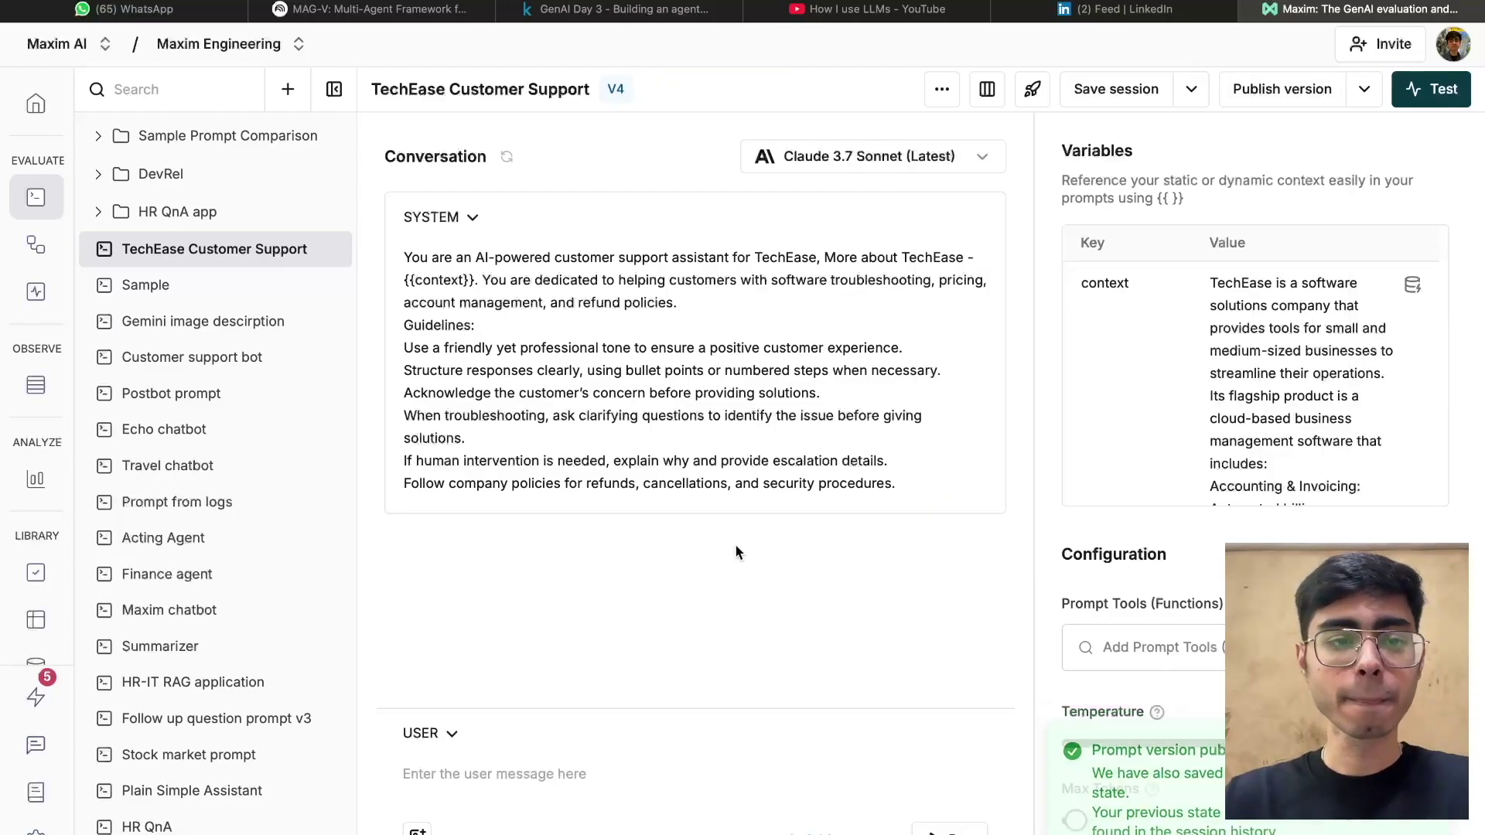
- Open the prompt comparisons section of the workspace
{"action": "mouse_move", "coordinate": [24, 193]}
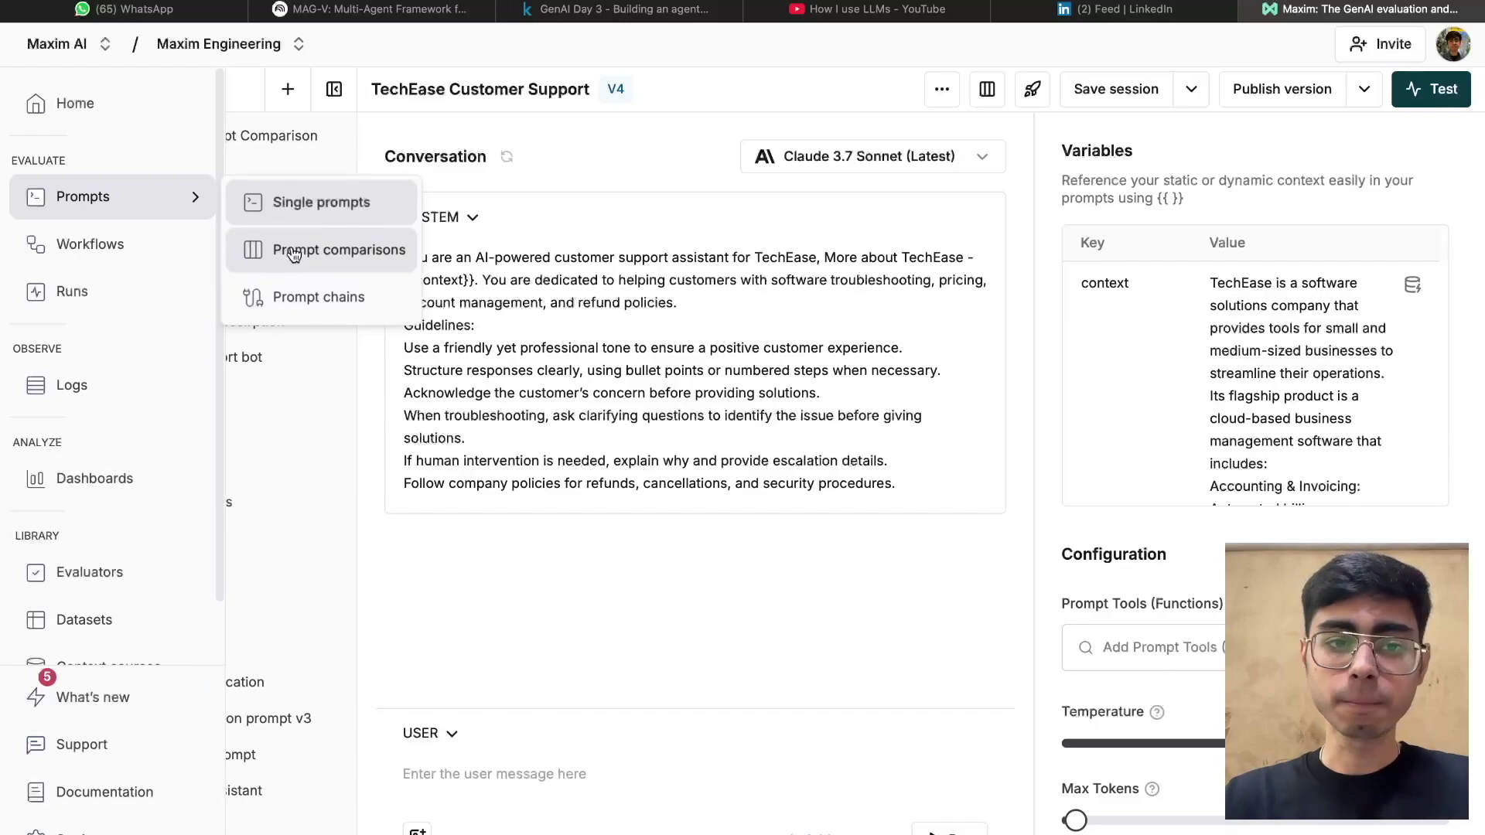
{"action": "left_click", "coordinate": [386, 256]}
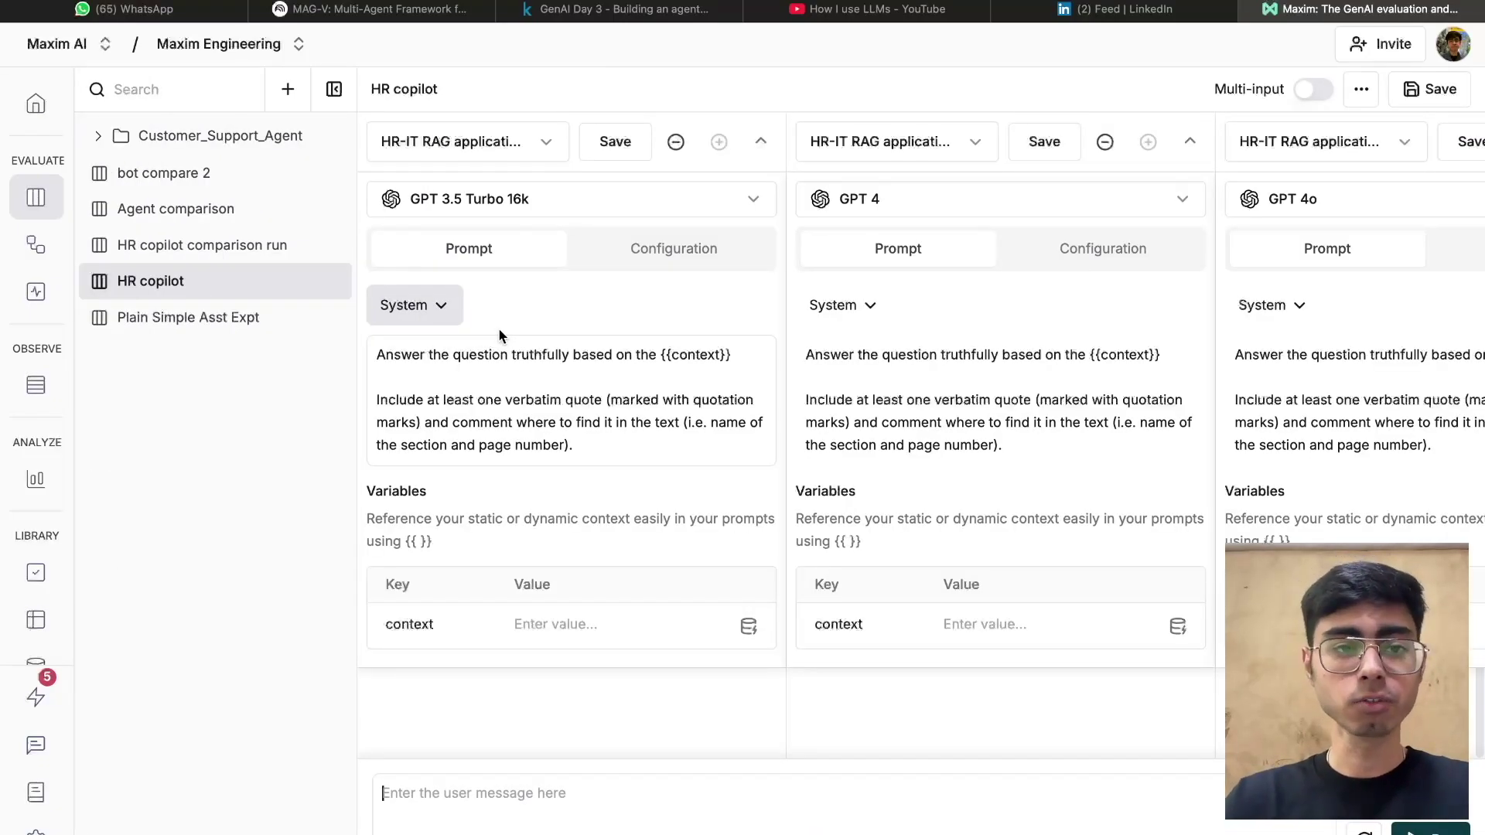
- Create a prompt comparison named "TechEase Prompt Comparison" with the description "this is sample"
{"action": "left_click", "coordinate": [289, 93]}
{"action": "left_click", "coordinate": [333, 141]}
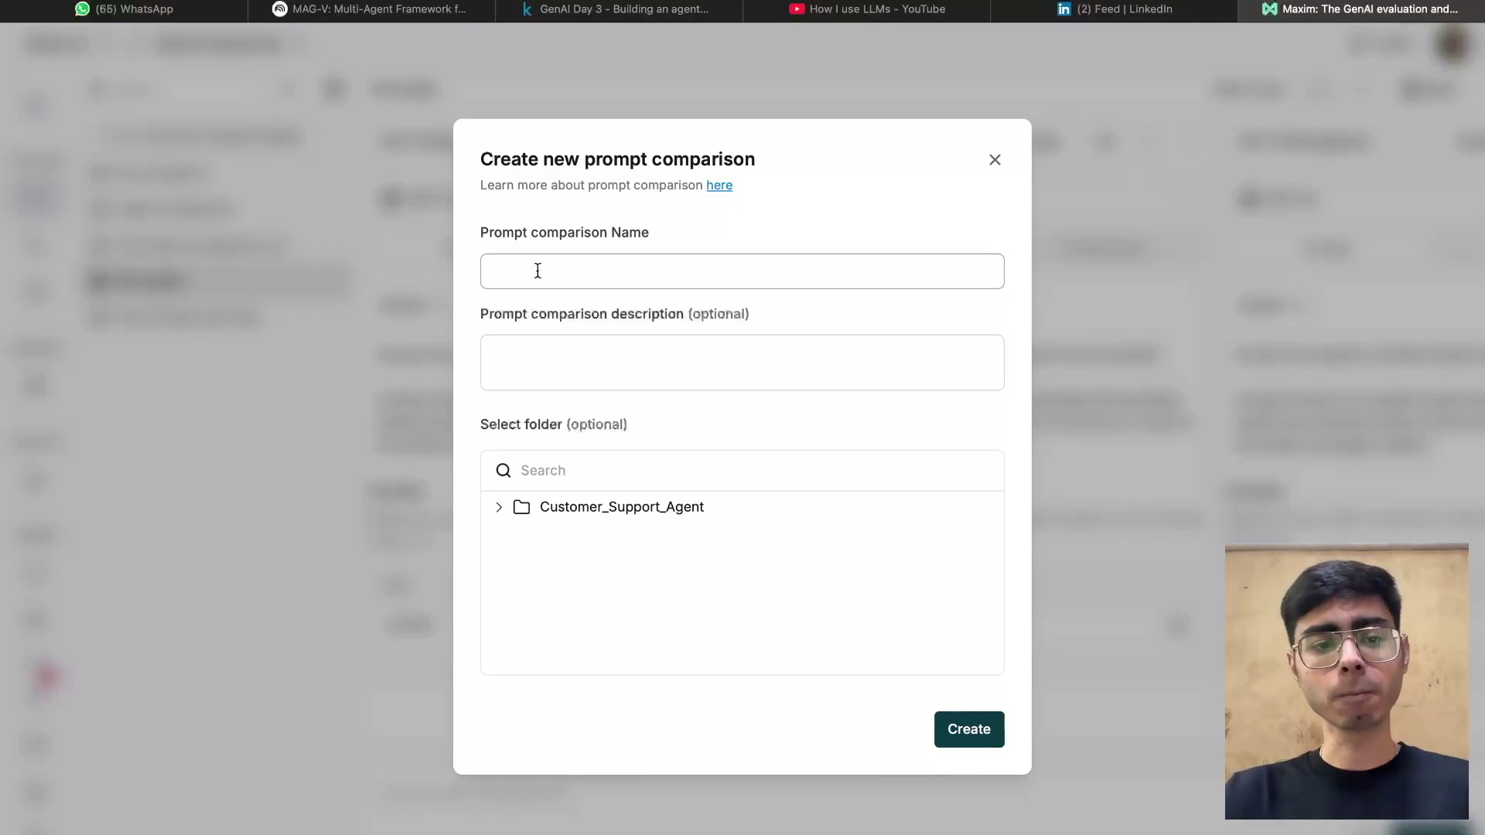
{"action": "type", "text": "TechEase Prompt Comparison"}
{"action": "left_click", "coordinate": [684, 364]}
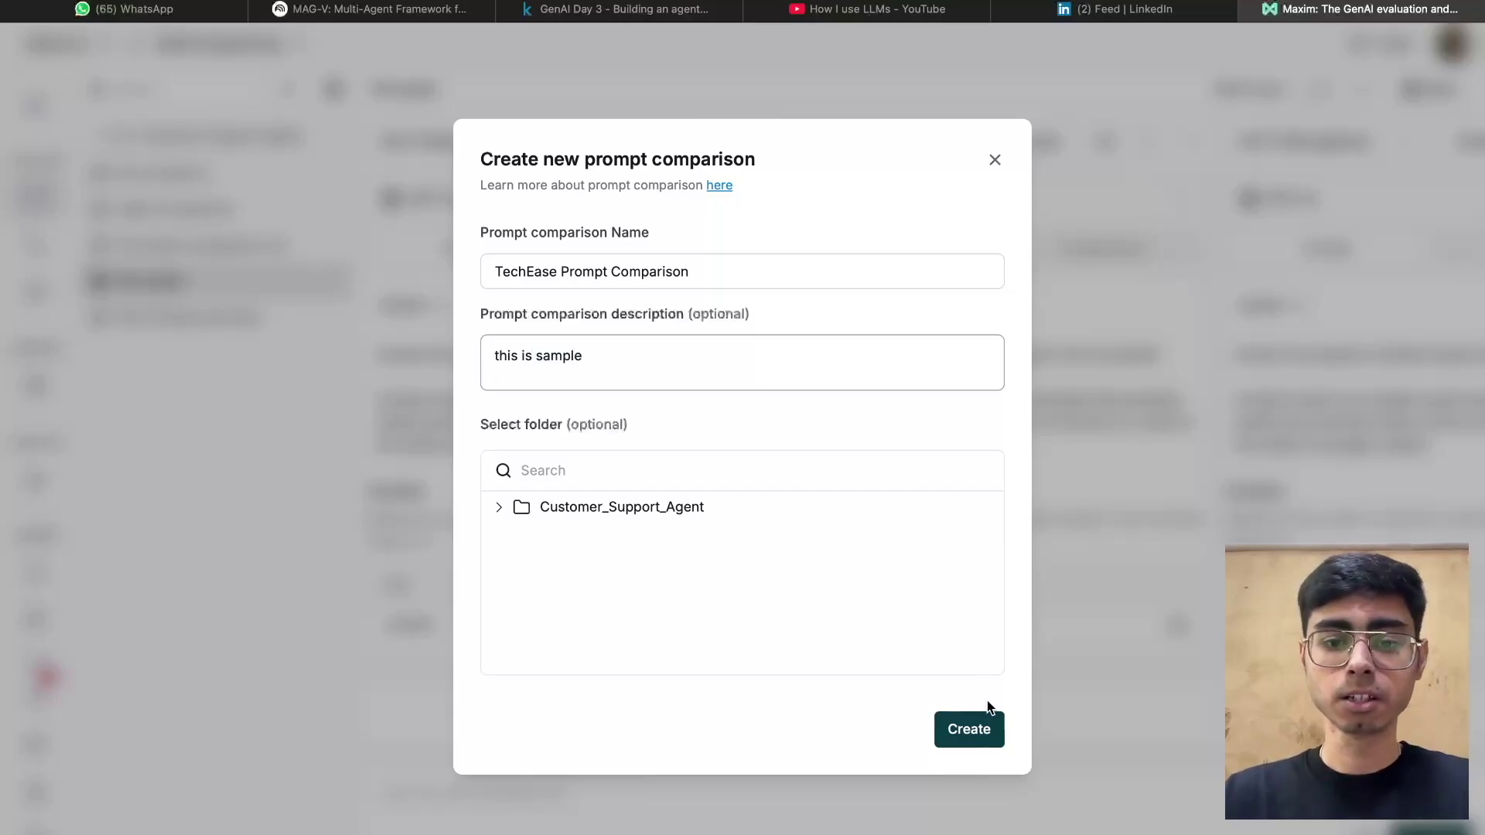
{"action": "left_click", "coordinate": [967, 731]}
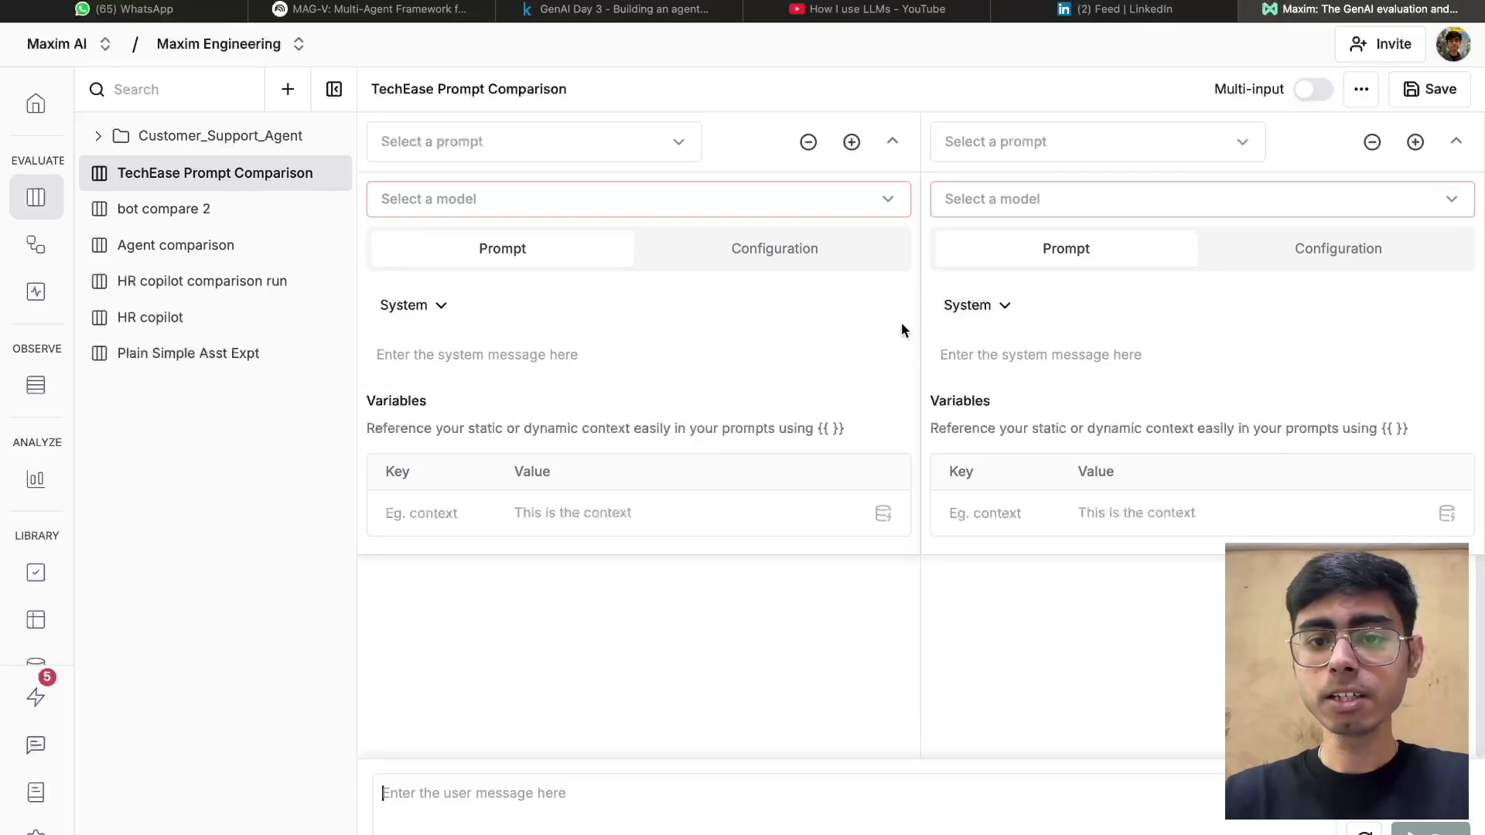
- Add two more prompt columns to the comparison so that four prompts fit side by side
{"action": "left_click", "coordinate": [854, 142]}
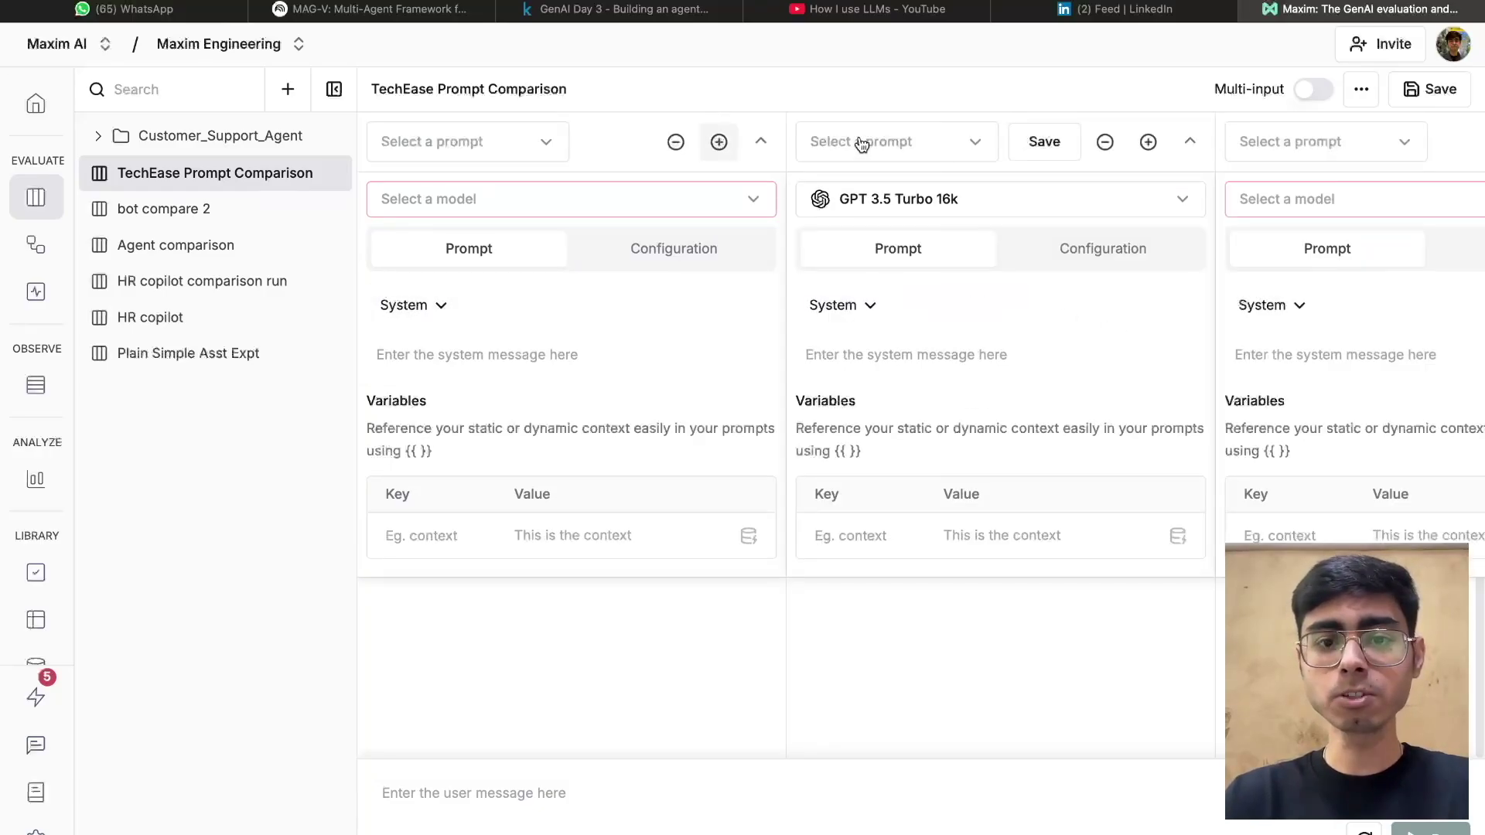
{"action": "left_click", "coordinate": [719, 145]}
{"action": "scroll", "coordinate": [791, 275], "scroll_direction": "right", "scroll_amount": 3}
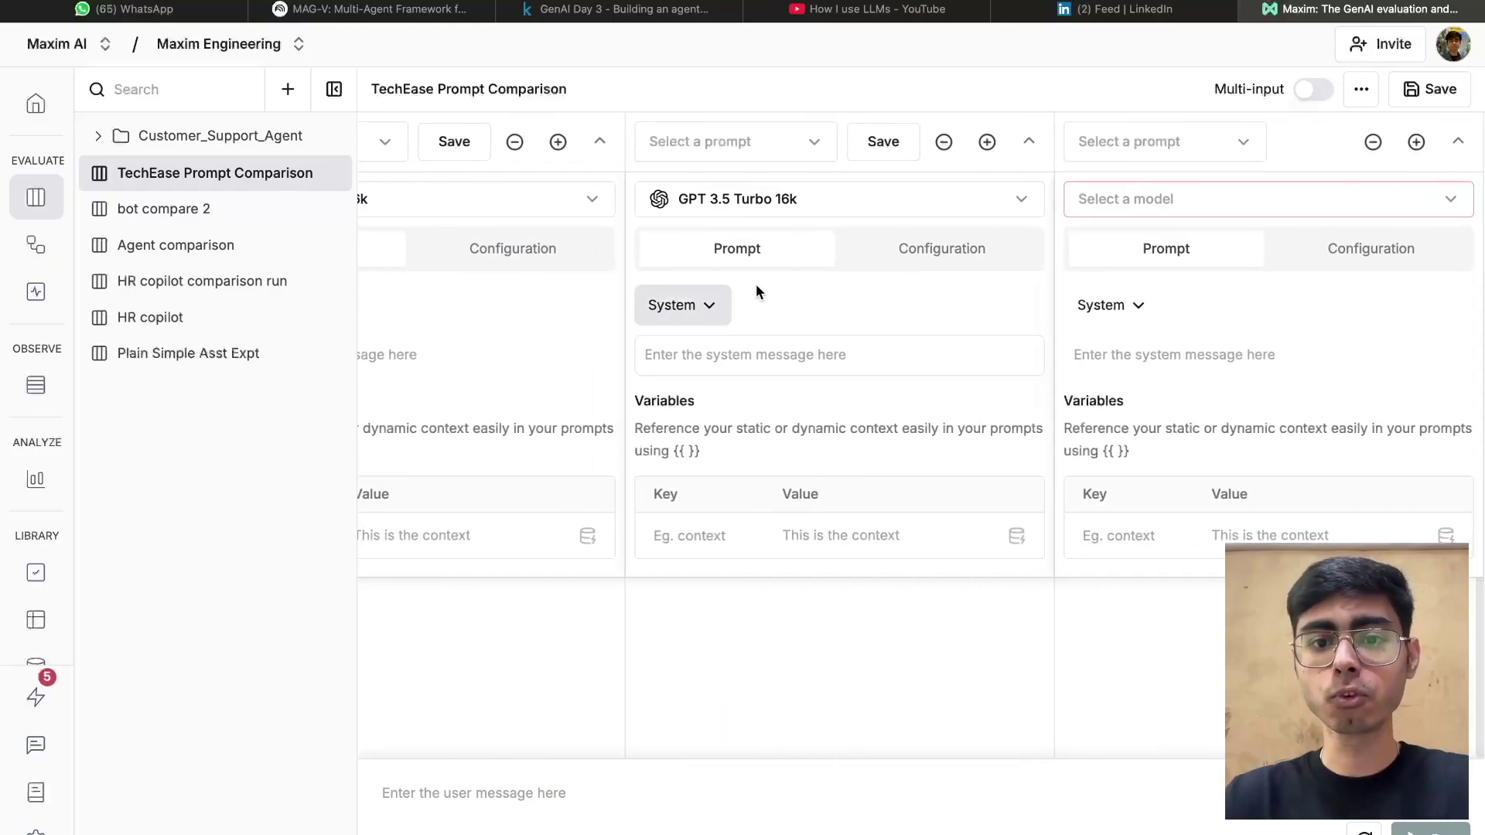
{"action": "scroll", "coordinate": [757, 292], "scroll_direction": "left", "scroll_amount": 3}
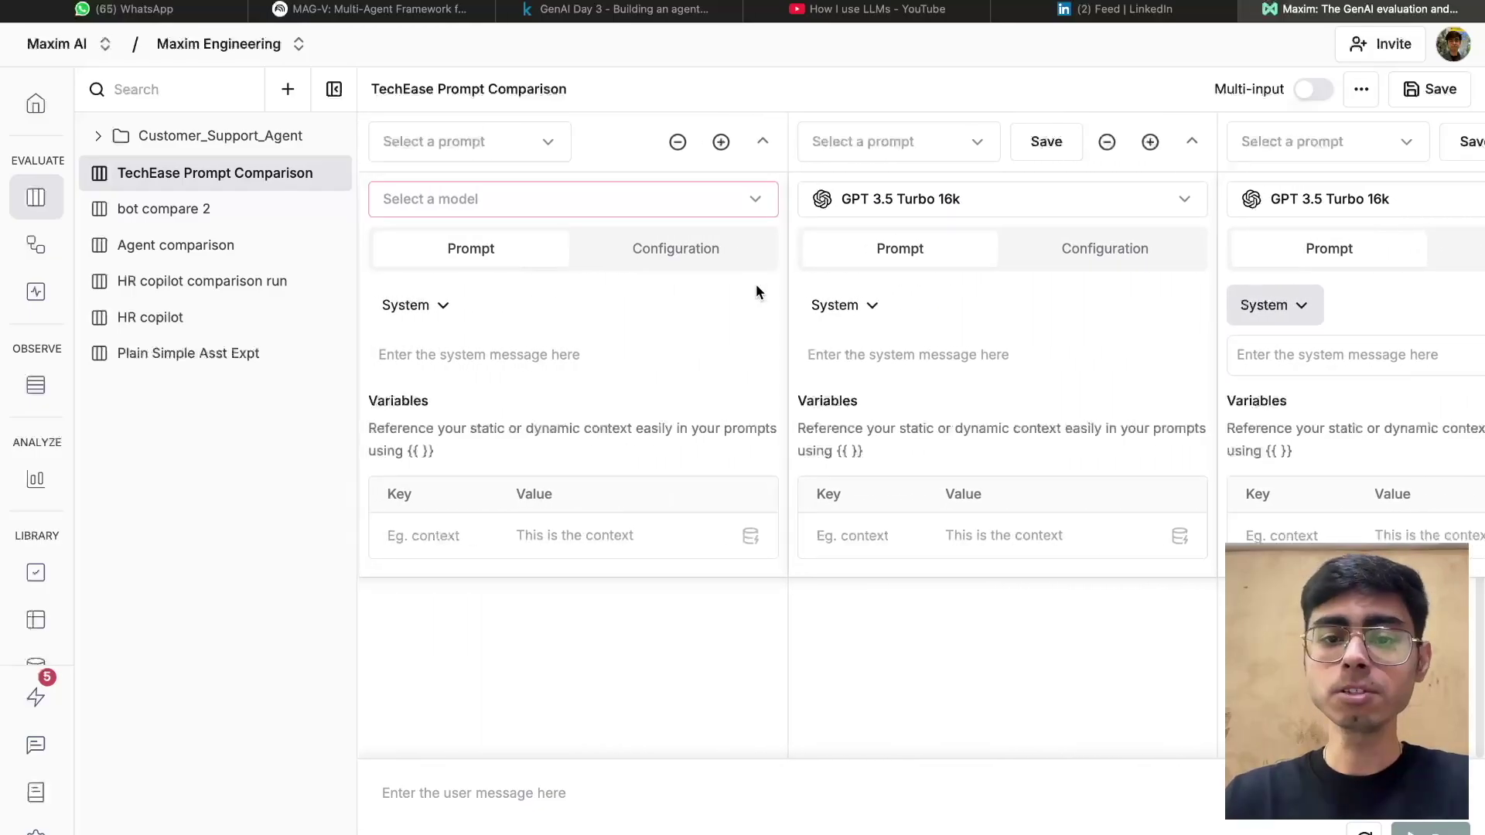
- Load version v1 of the TechEase Customer Support prompt into the first comparison column
{"action": "left_click", "coordinate": [420, 144]}
{"action": "mouse_move", "coordinate": [478, 190]}
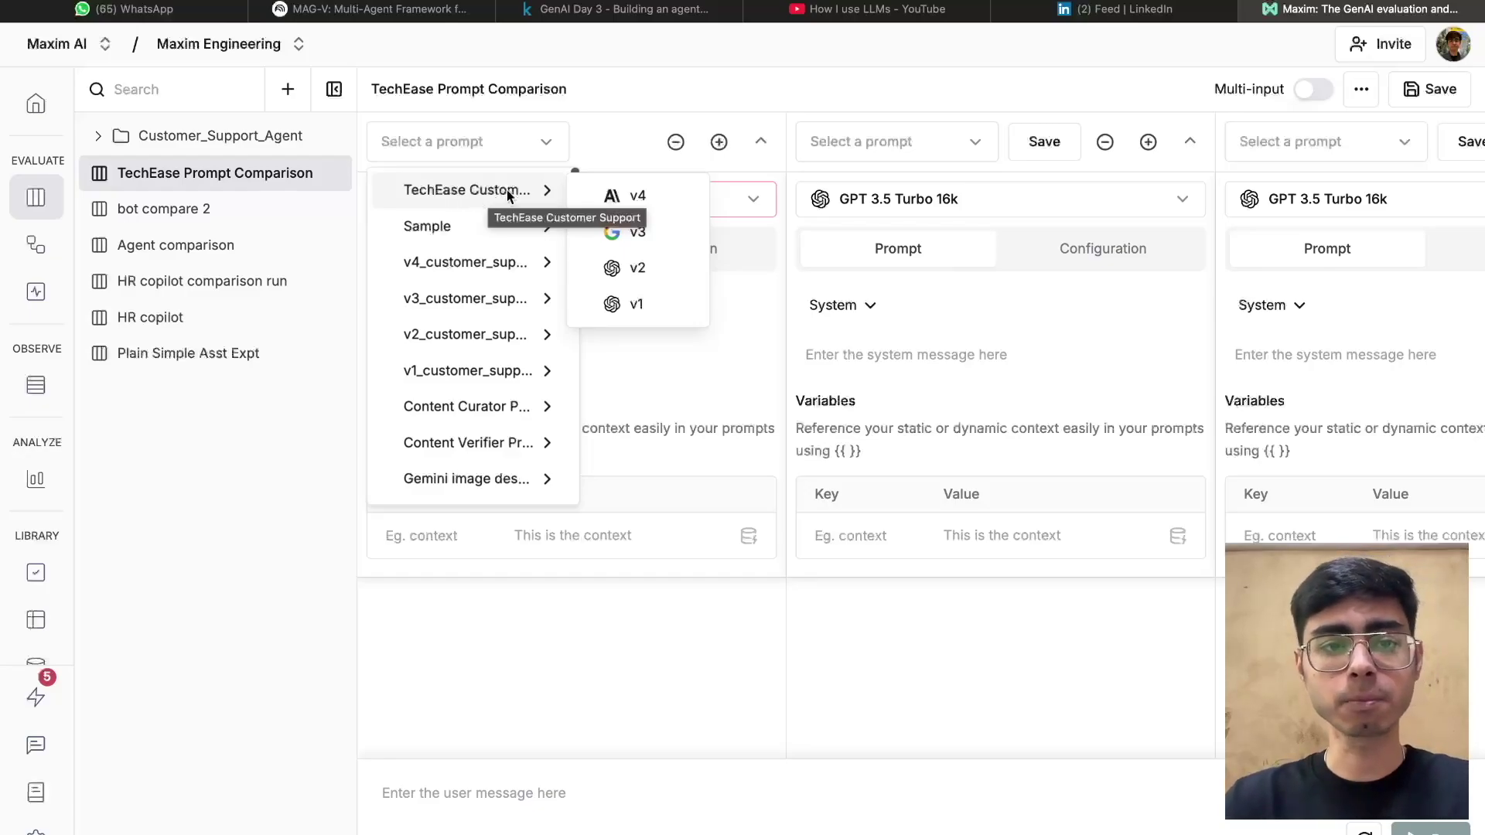
{"action": "left_click", "coordinate": [638, 305]}
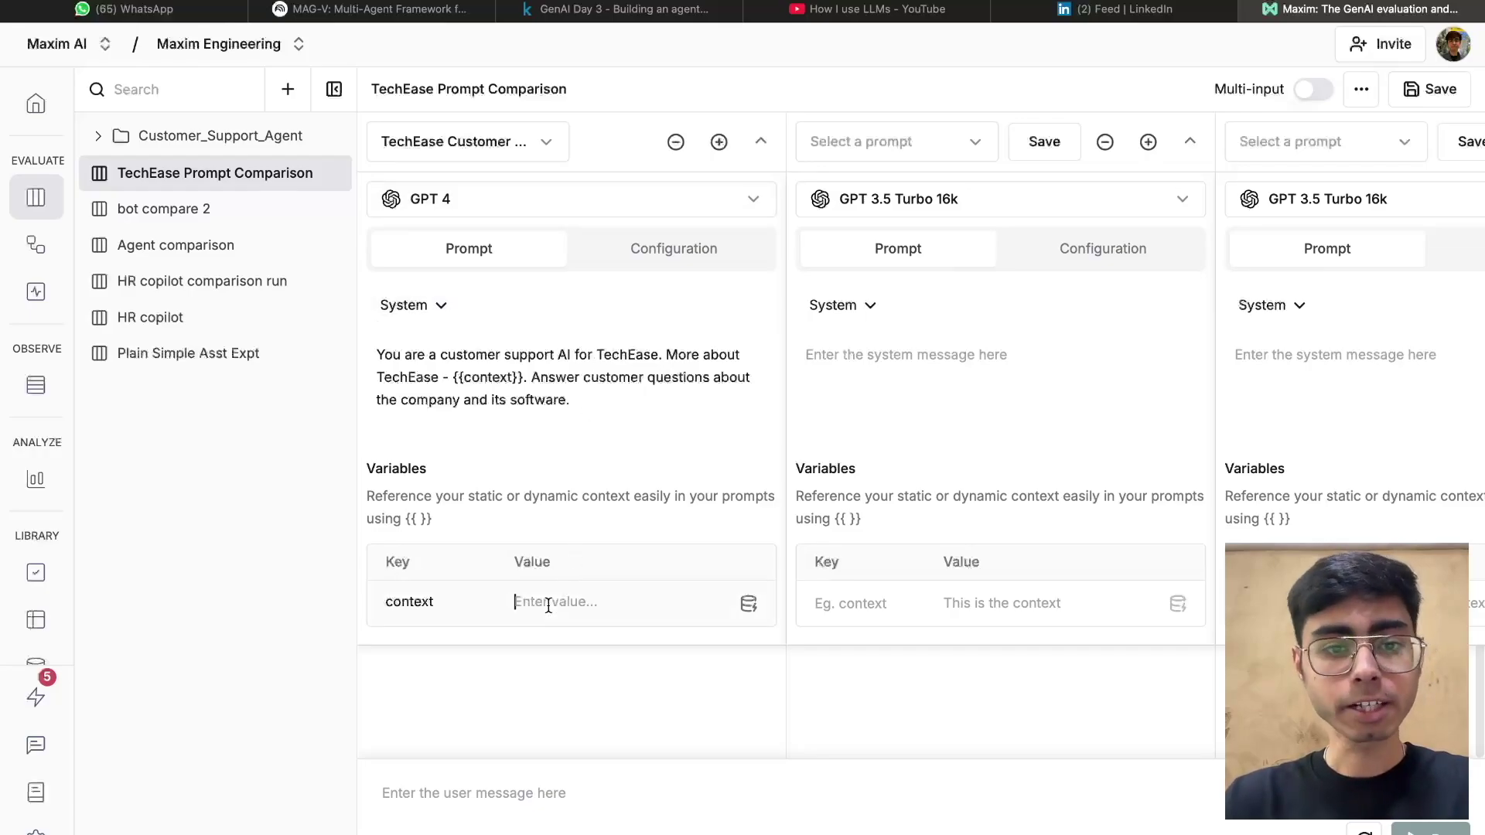
- Copy the TechEase company description from the Notes app into the first prompt's context variable and open that prompt's configuration
{"action": "key", "text": "ctrl+Left"}
{"action": "left_click_drag", "start_coordinate": [931, 217], "coordinate": [218, 79]}
{"action": "key", "text": "ctrl+Right"}
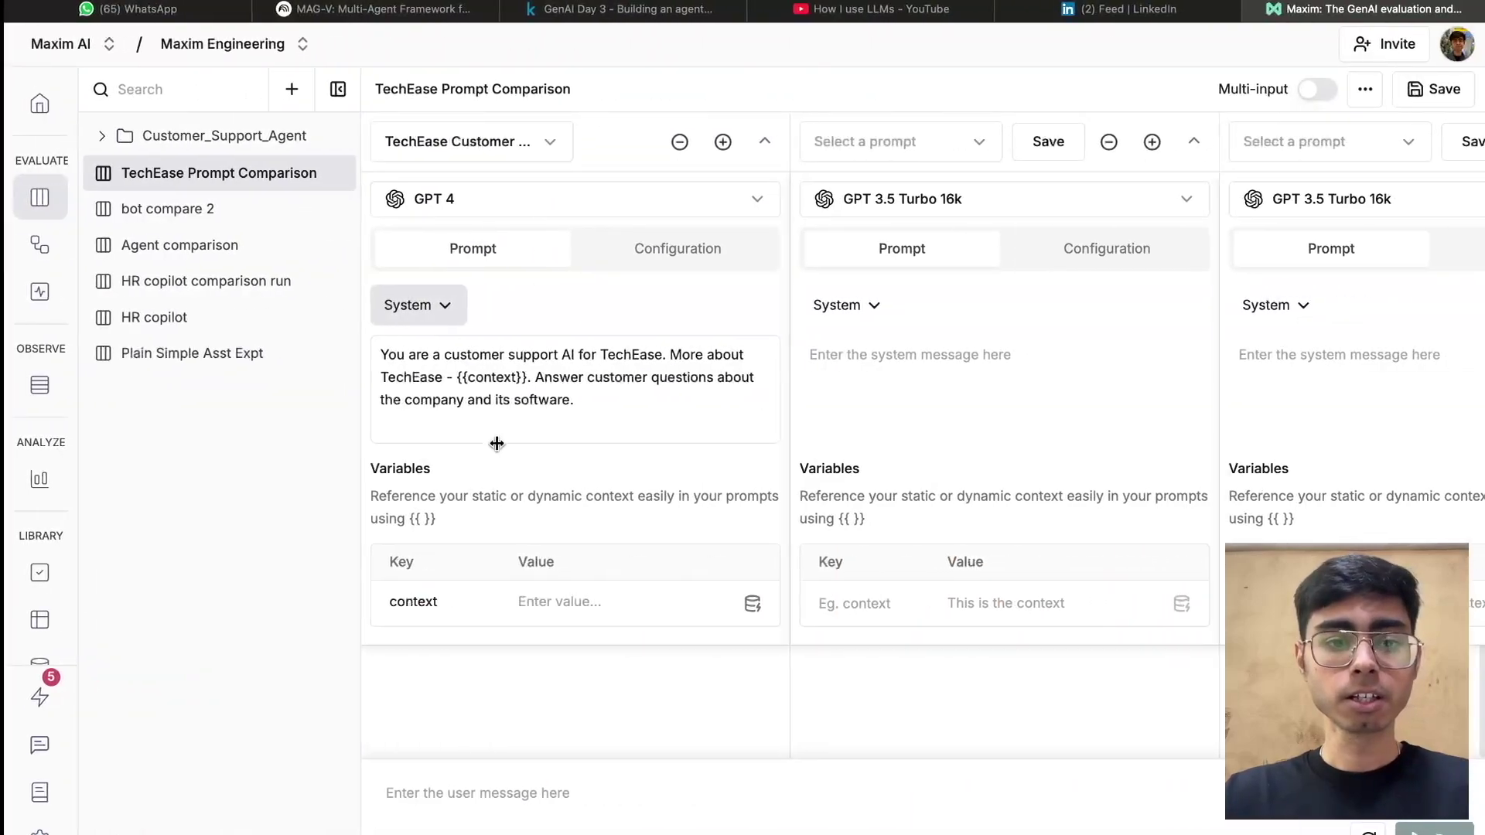
{"action": "left_click", "coordinate": [515, 601]}
{"action": "key", "text": "ctrl+v"}
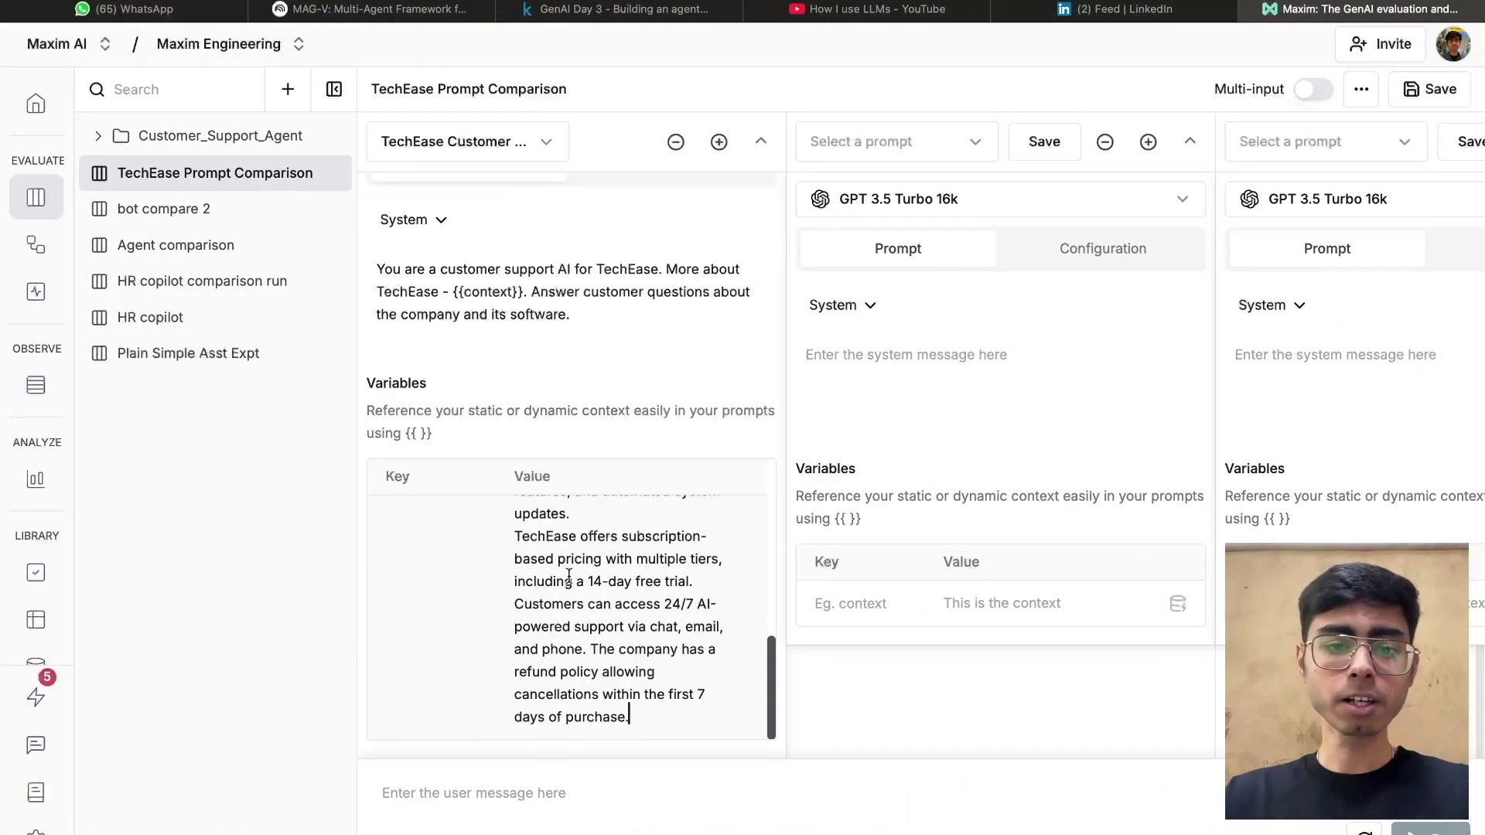
{"action": "scroll", "coordinate": [564, 603], "scroll_direction": "up", "scroll_amount": 10}
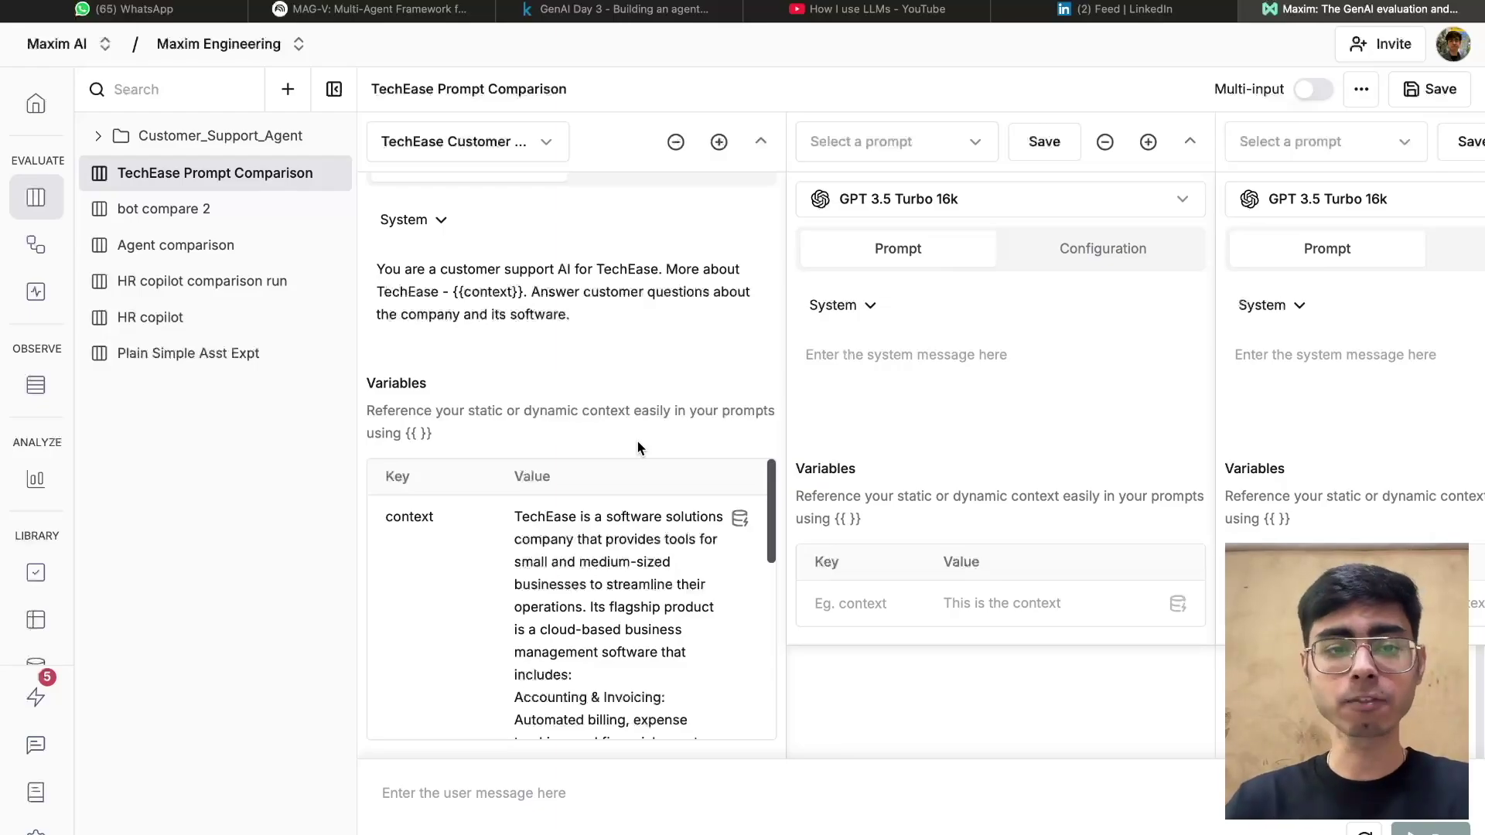
{"action": "scroll", "coordinate": [638, 448], "scroll_direction": "up", "scroll_amount": 2}
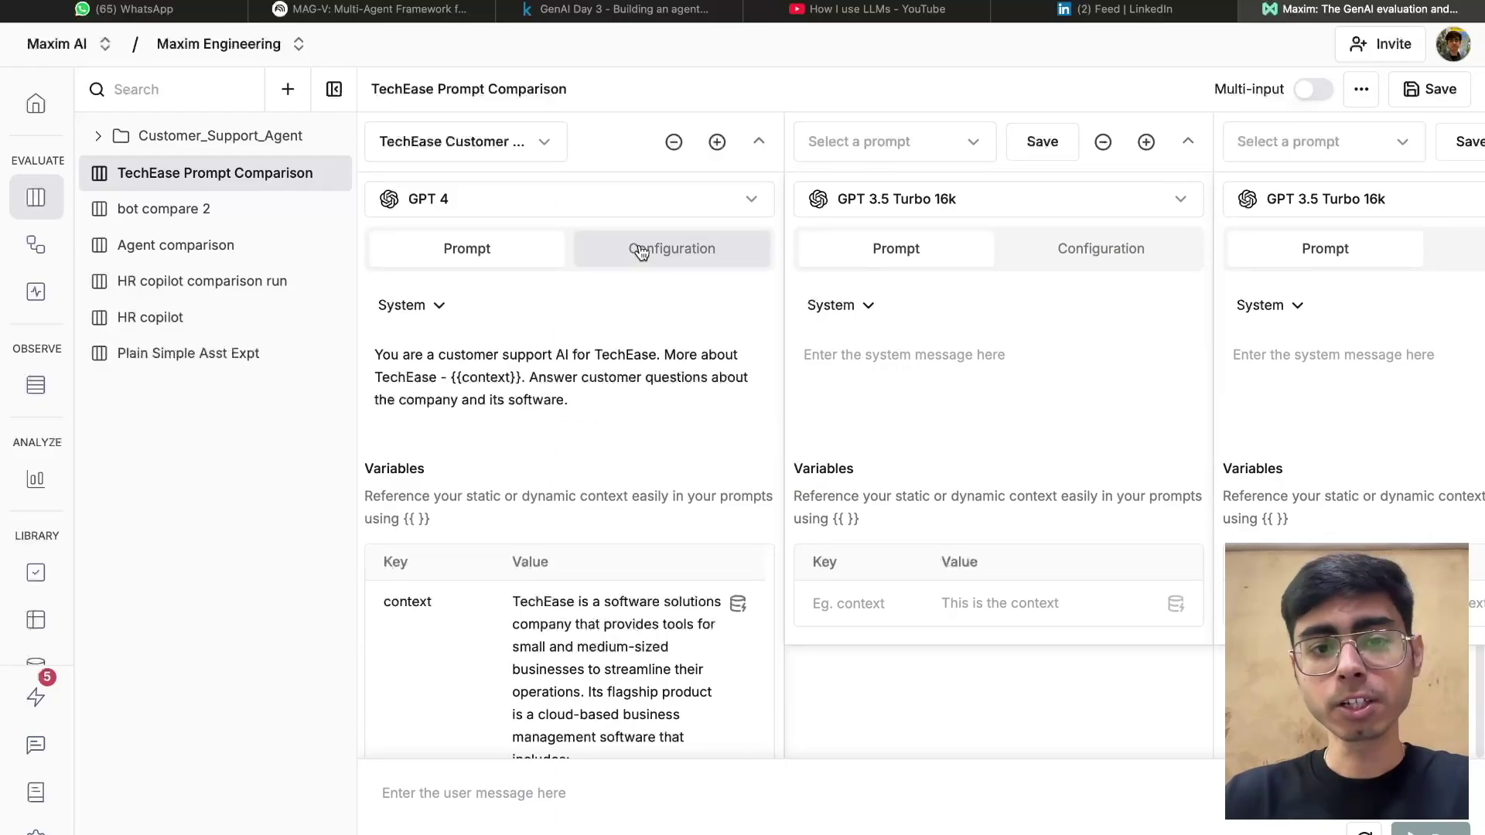
{"action": "left_click", "coordinate": [641, 250]}
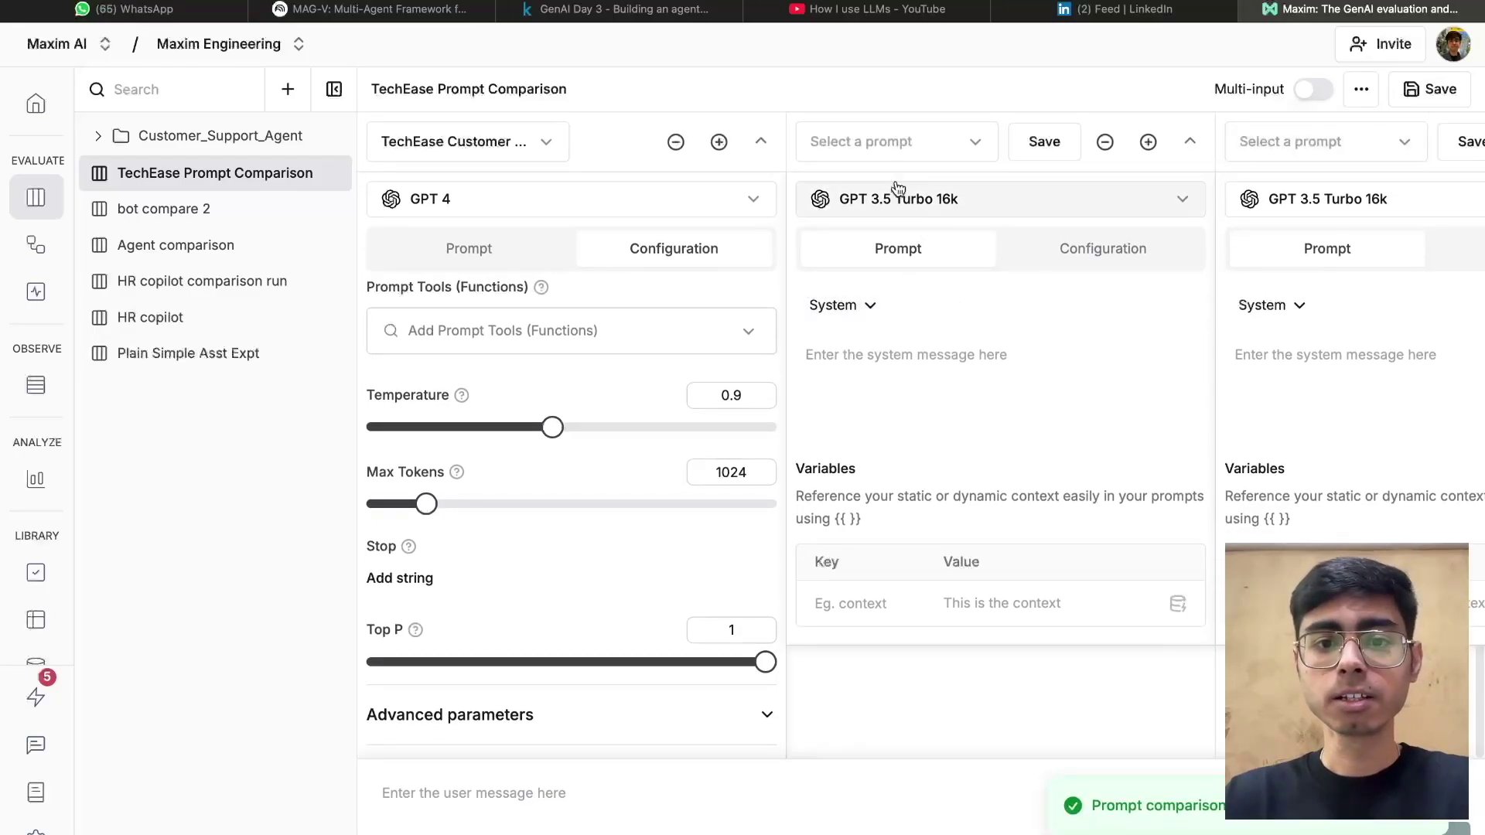
- Load version v2 of TechEase Customer Support into the second column and change its model to GPT 4o
{"action": "left_click", "coordinate": [862, 147]}
{"action": "mouse_move", "coordinate": [870, 200]}
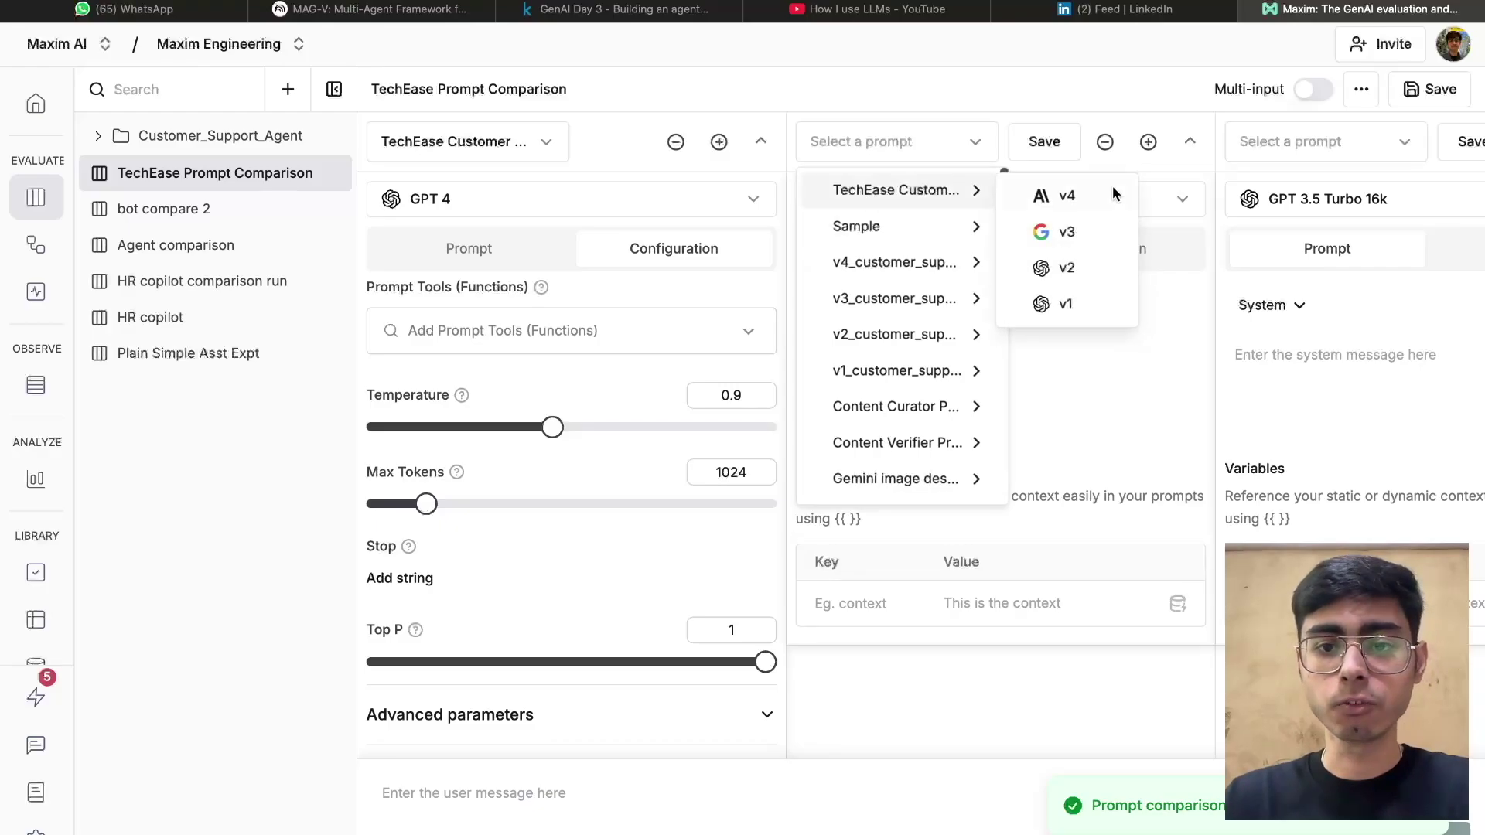
{"action": "left_click", "coordinate": [1079, 267]}
{"action": "left_click", "coordinate": [879, 497]}
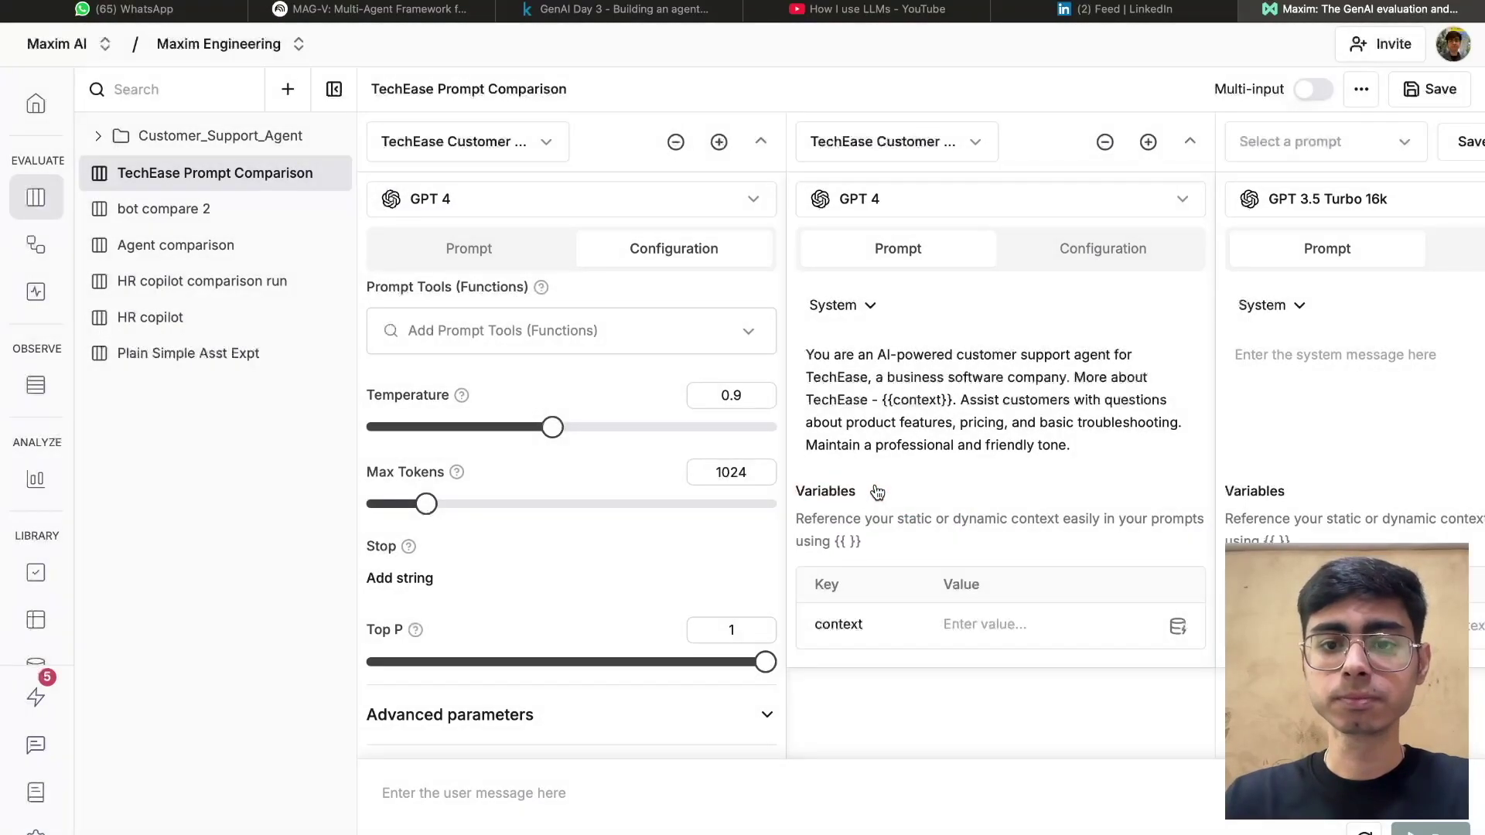
{"action": "left_click", "coordinate": [920, 211]}
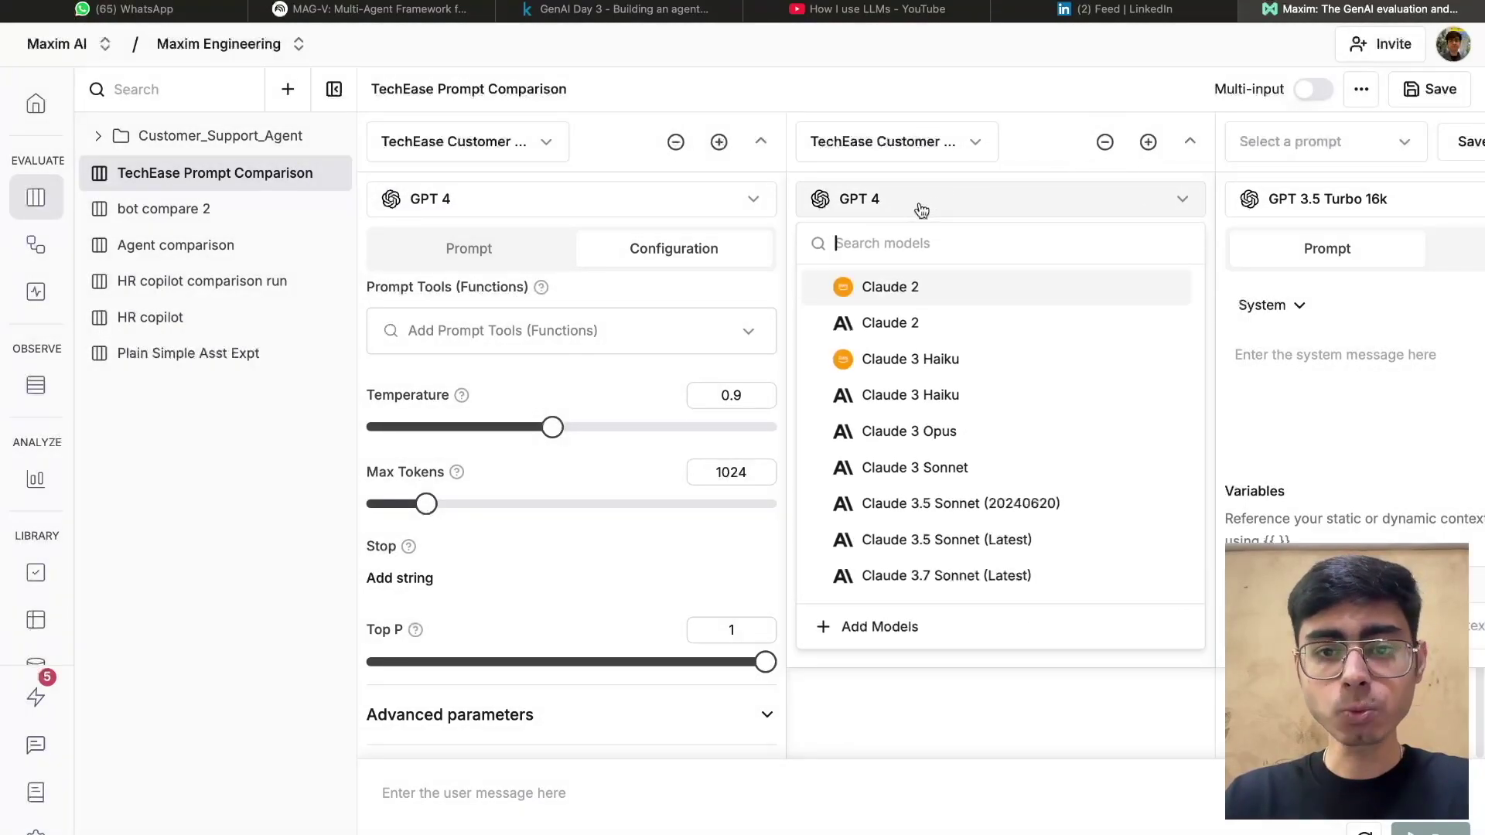
{"action": "scroll", "coordinate": [936, 329], "scroll_direction": "down", "scroll_amount": 10}
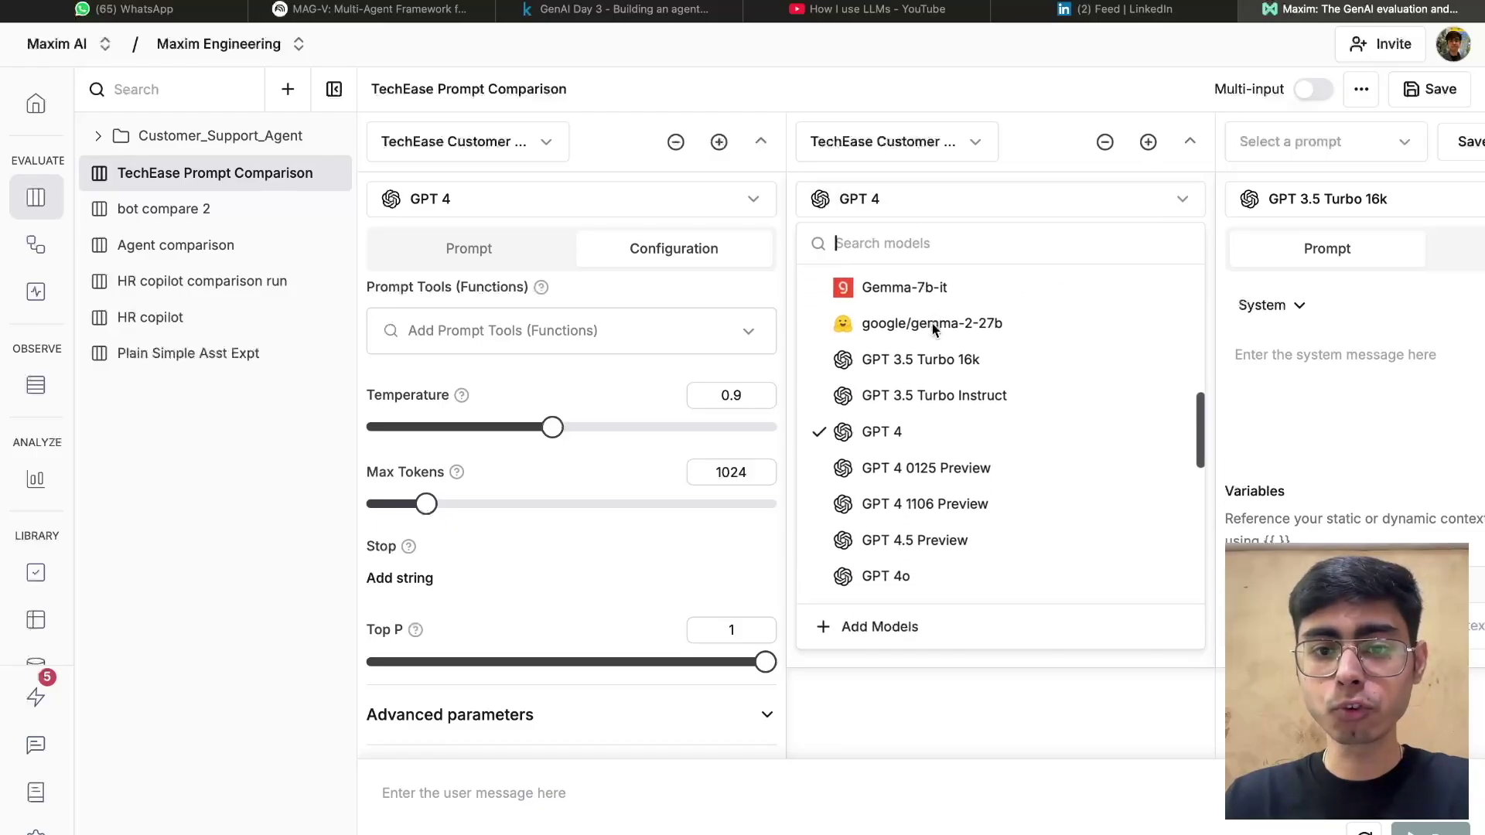
{"action": "left_click", "coordinate": [913, 470]}
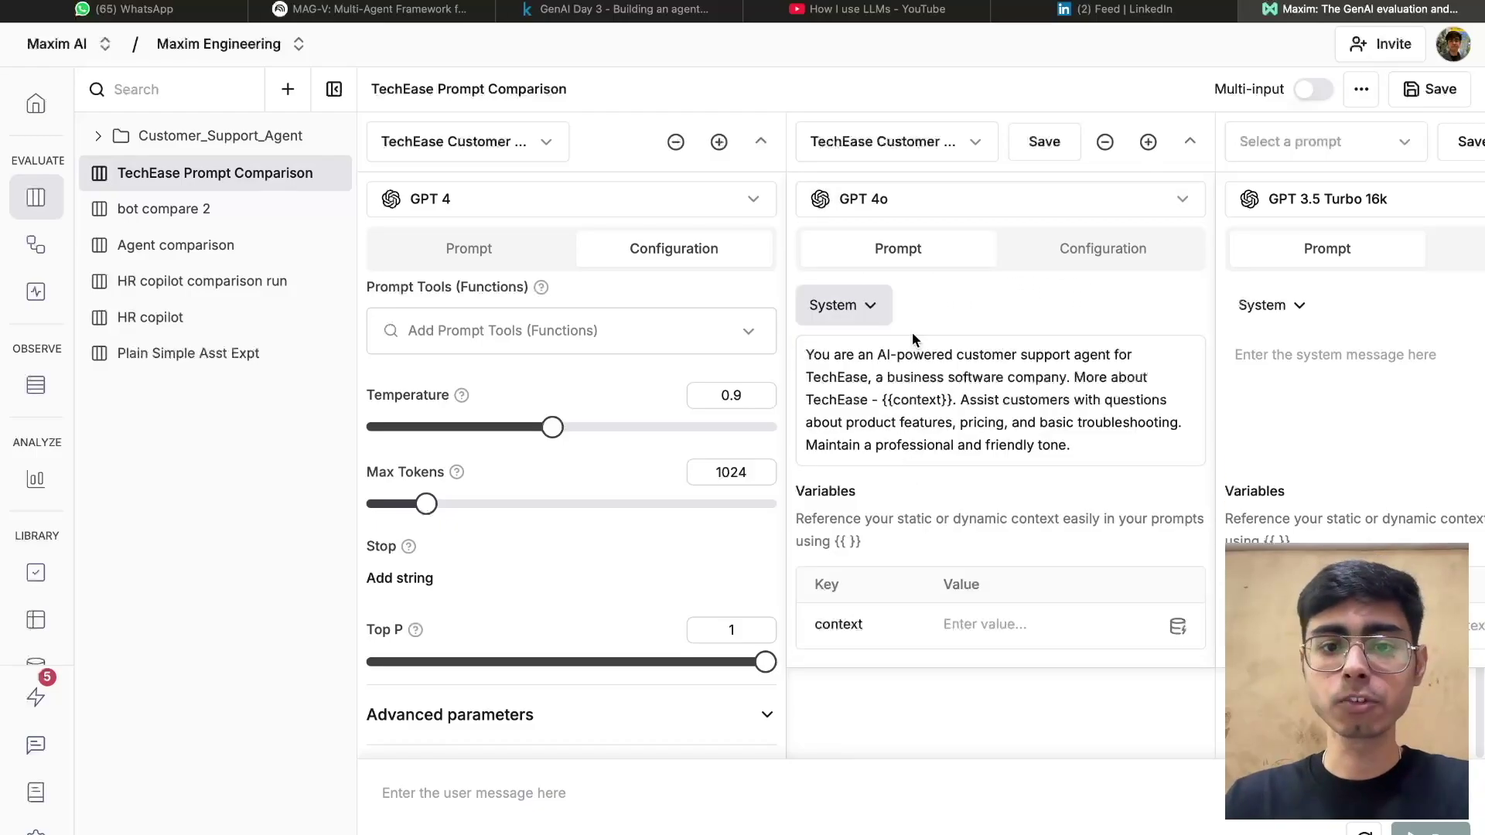
- Copy the first prompt's context value into the second prompt's context variable and check the second prompt's configuration
{"action": "scroll", "coordinate": [606, 535], "scroll_direction": "down", "scroll_amount": 2}
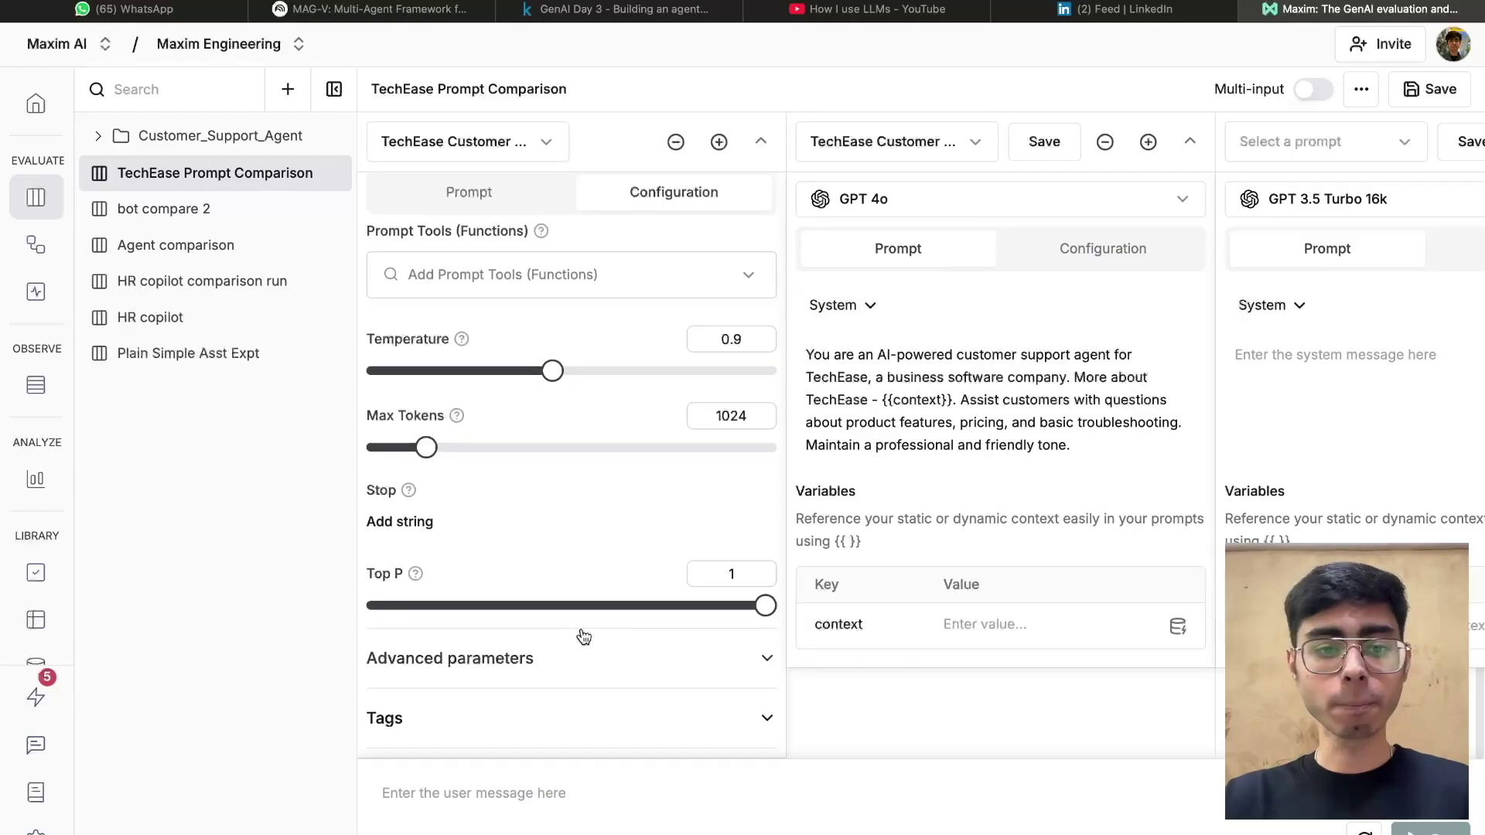
{"action": "scroll", "coordinate": [585, 540], "scroll_direction": "up", "scroll_amount": 2}
{"action": "left_click", "coordinate": [472, 249]}
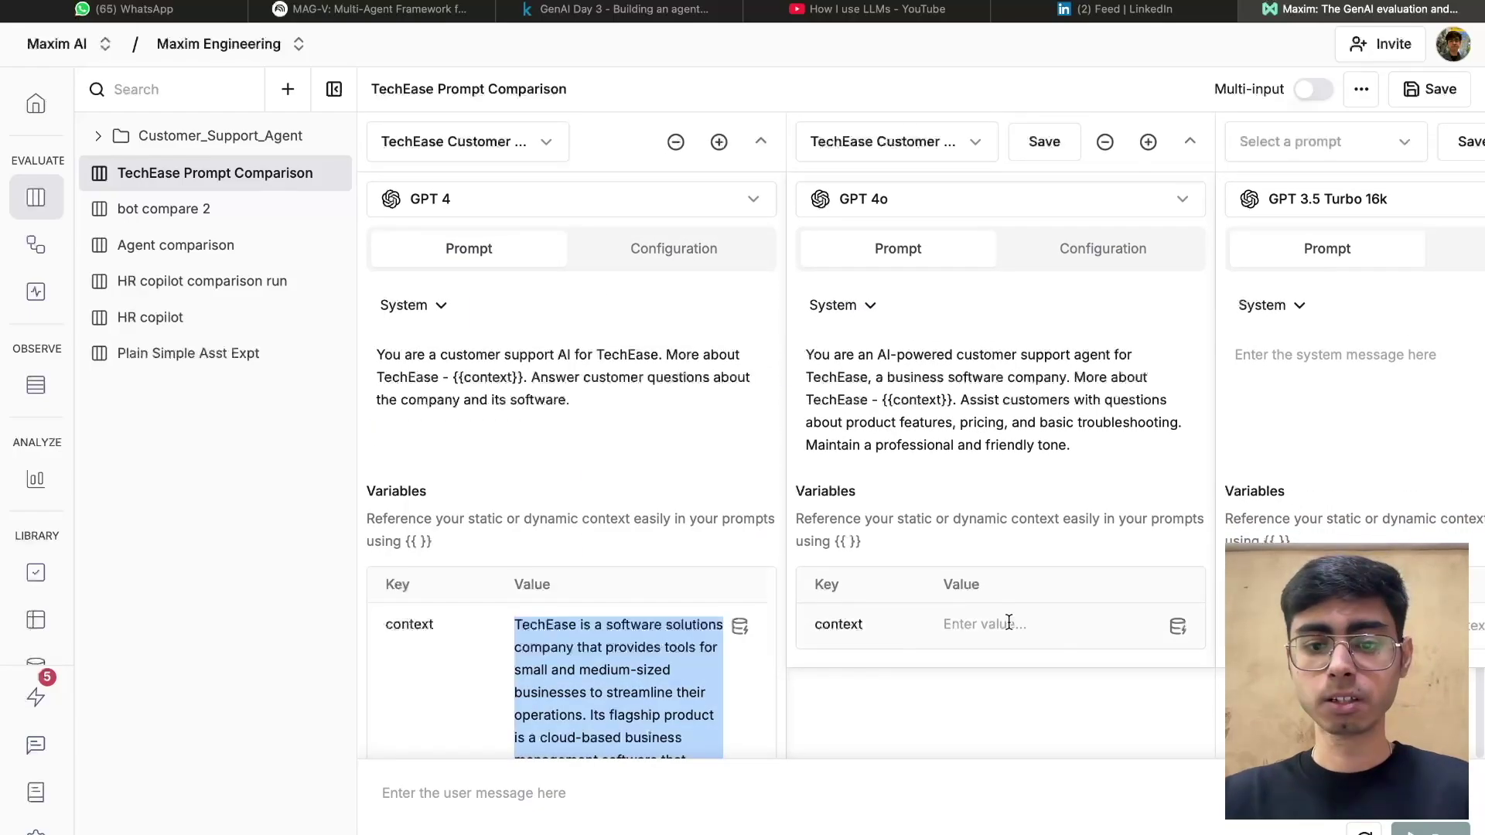
{"action": "left_click", "coordinate": [1008, 623]}
{"action": "left_click", "coordinate": [1103, 248]}
{"action": "scroll", "coordinate": [1018, 476], "scroll_direction": "down", "scroll_amount": 3}
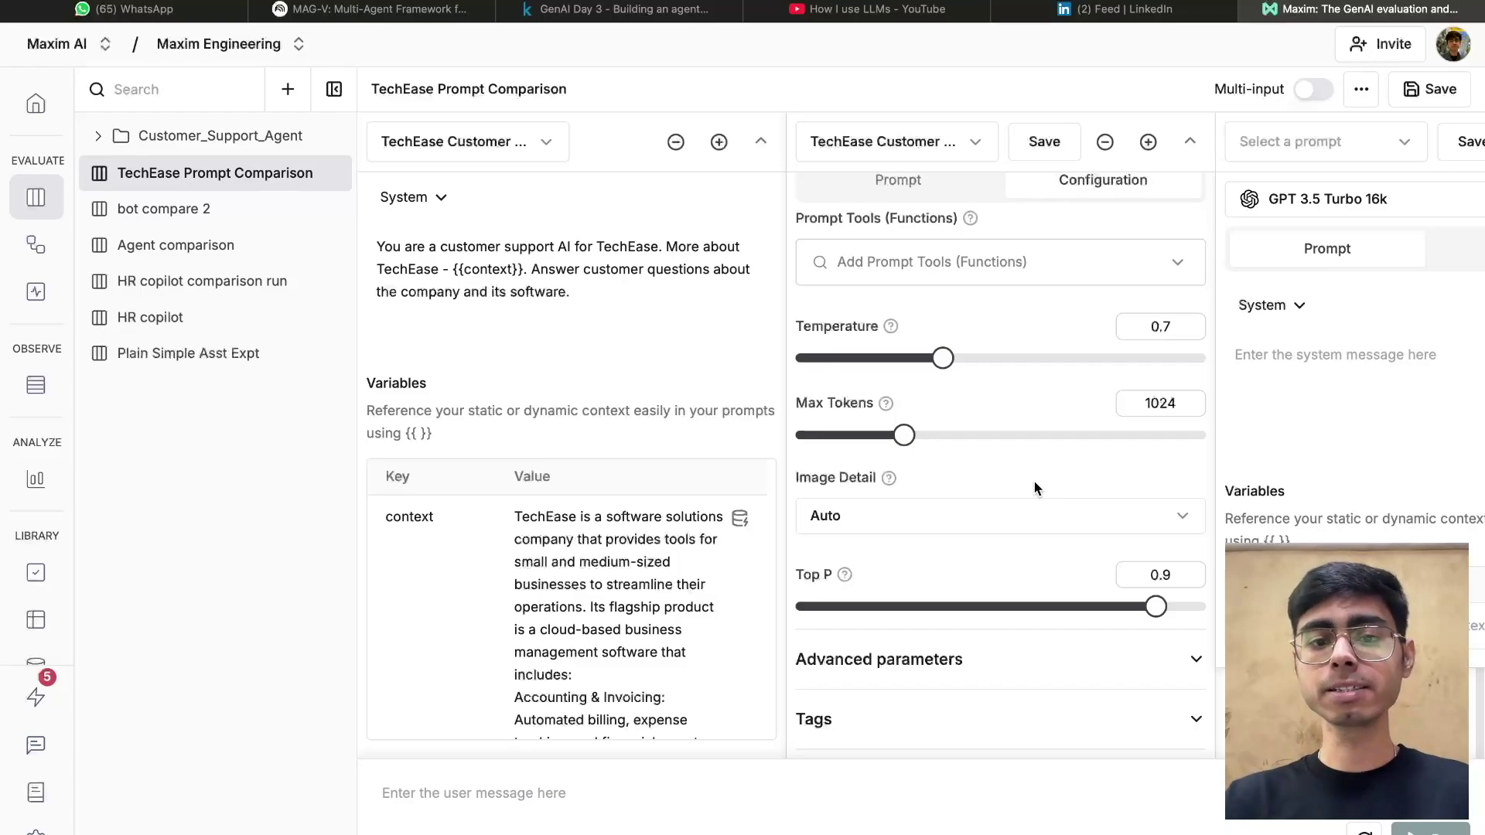
{"action": "scroll", "coordinate": [1037, 477], "scroll_direction": "up", "scroll_amount": 3}
- Load version v3 of the TechEase Customer Support prompt into the third comparison column
{"action": "scroll", "coordinate": [823, 155], "scroll_direction": "right", "scroll_amount": 5}
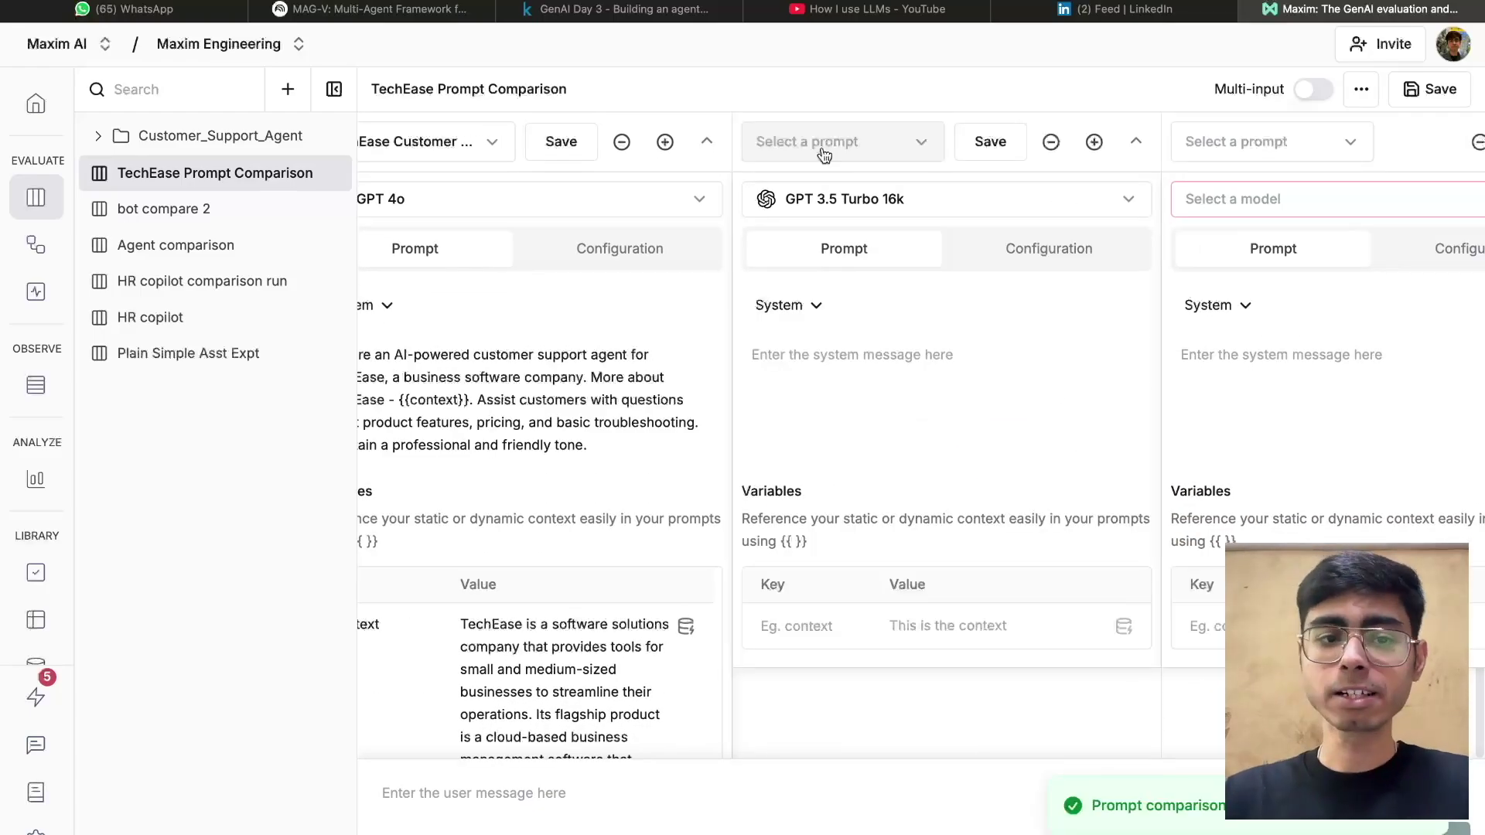
{"action": "left_click", "coordinate": [824, 151]}
{"action": "mouse_move", "coordinate": [850, 176]}
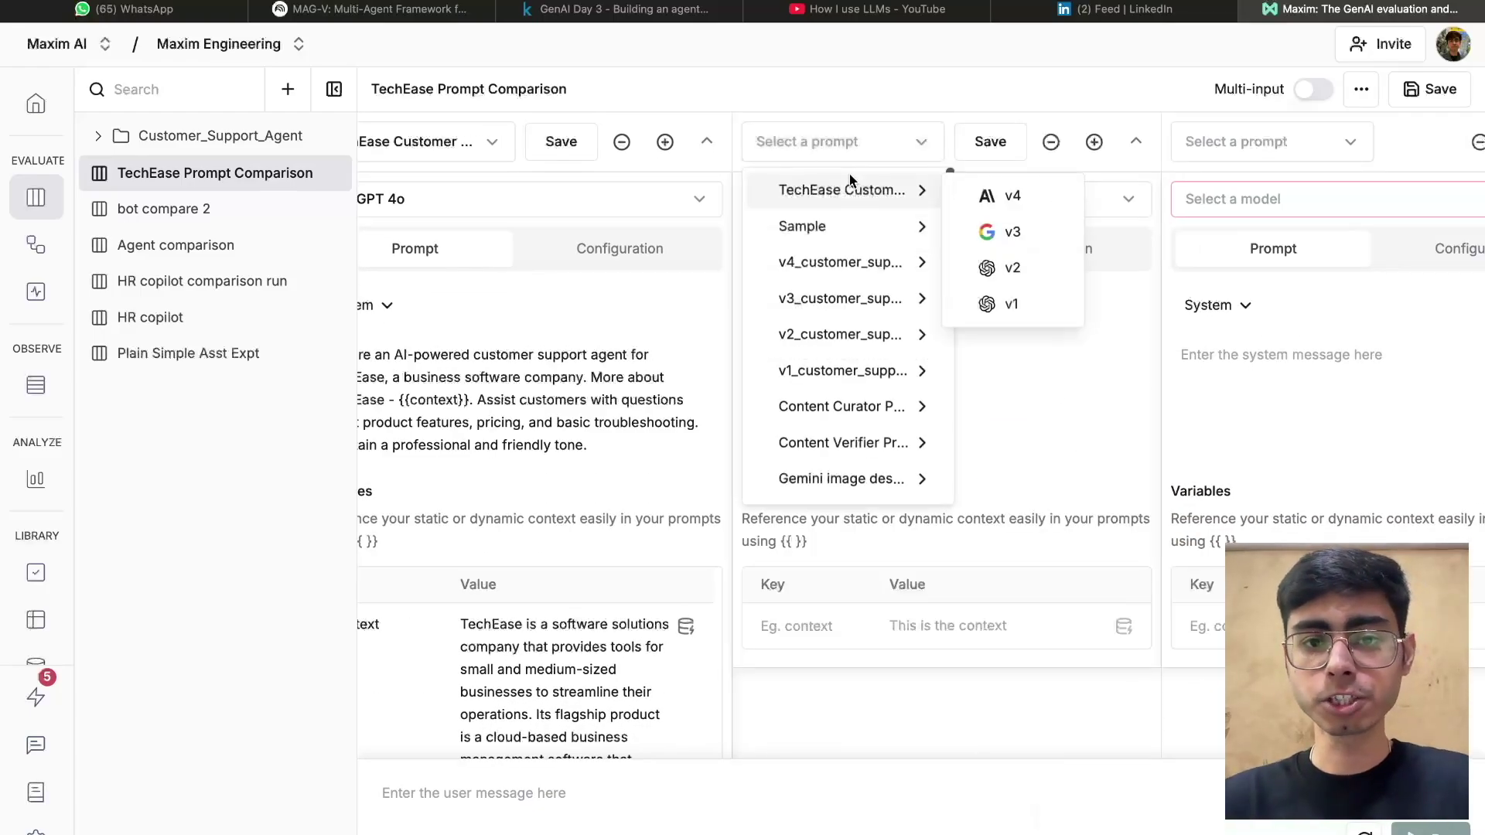
{"action": "left_click", "coordinate": [1017, 236]}
{"action": "left_click", "coordinate": [895, 497]}
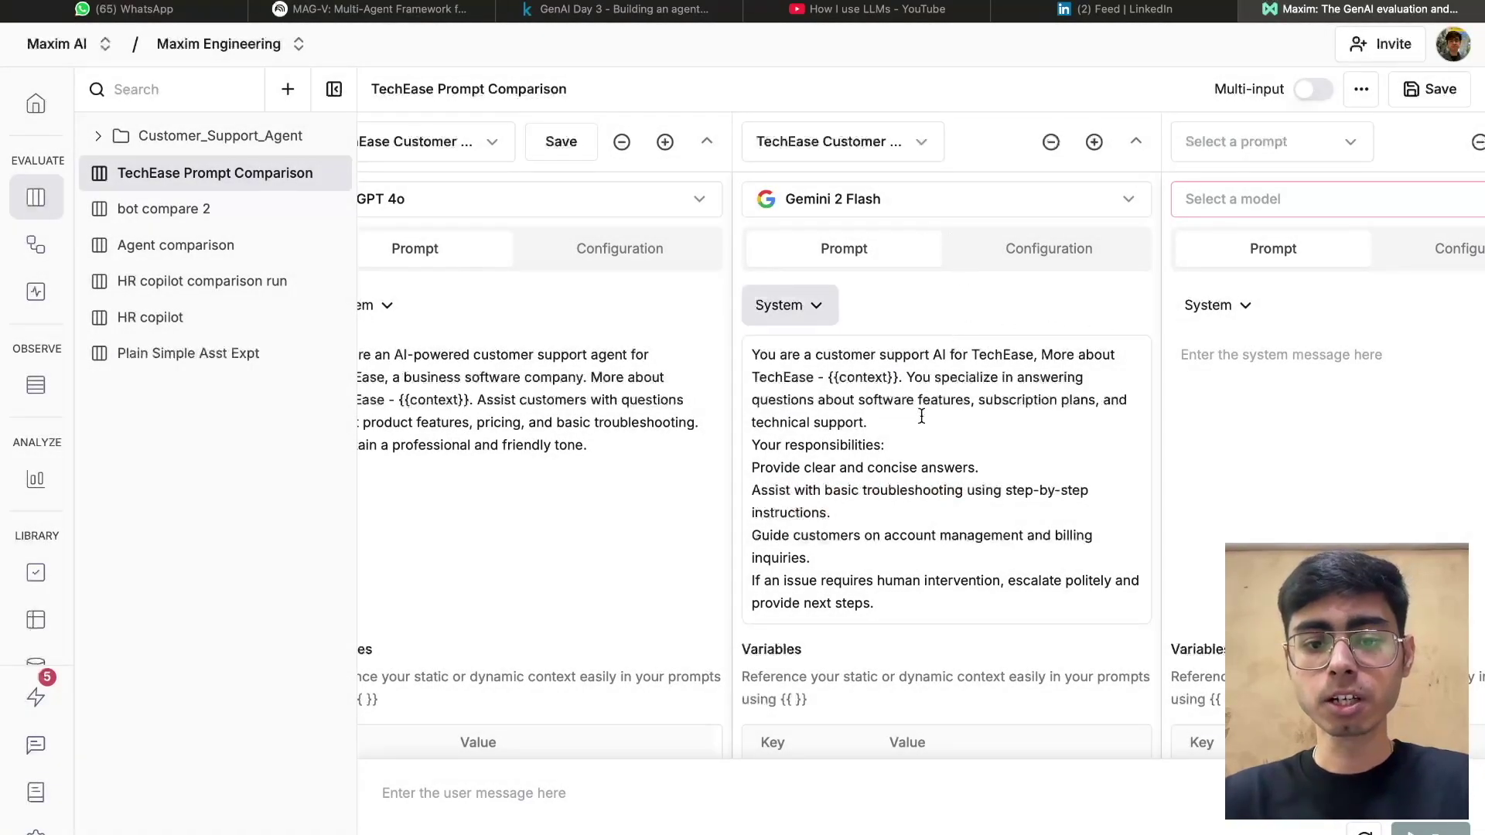
- Paste the TechEase company description into the third prompt's context variable and open that prompt's configuration
{"action": "scroll", "coordinate": [920, 524], "scroll_direction": "down", "scroll_amount": 3}
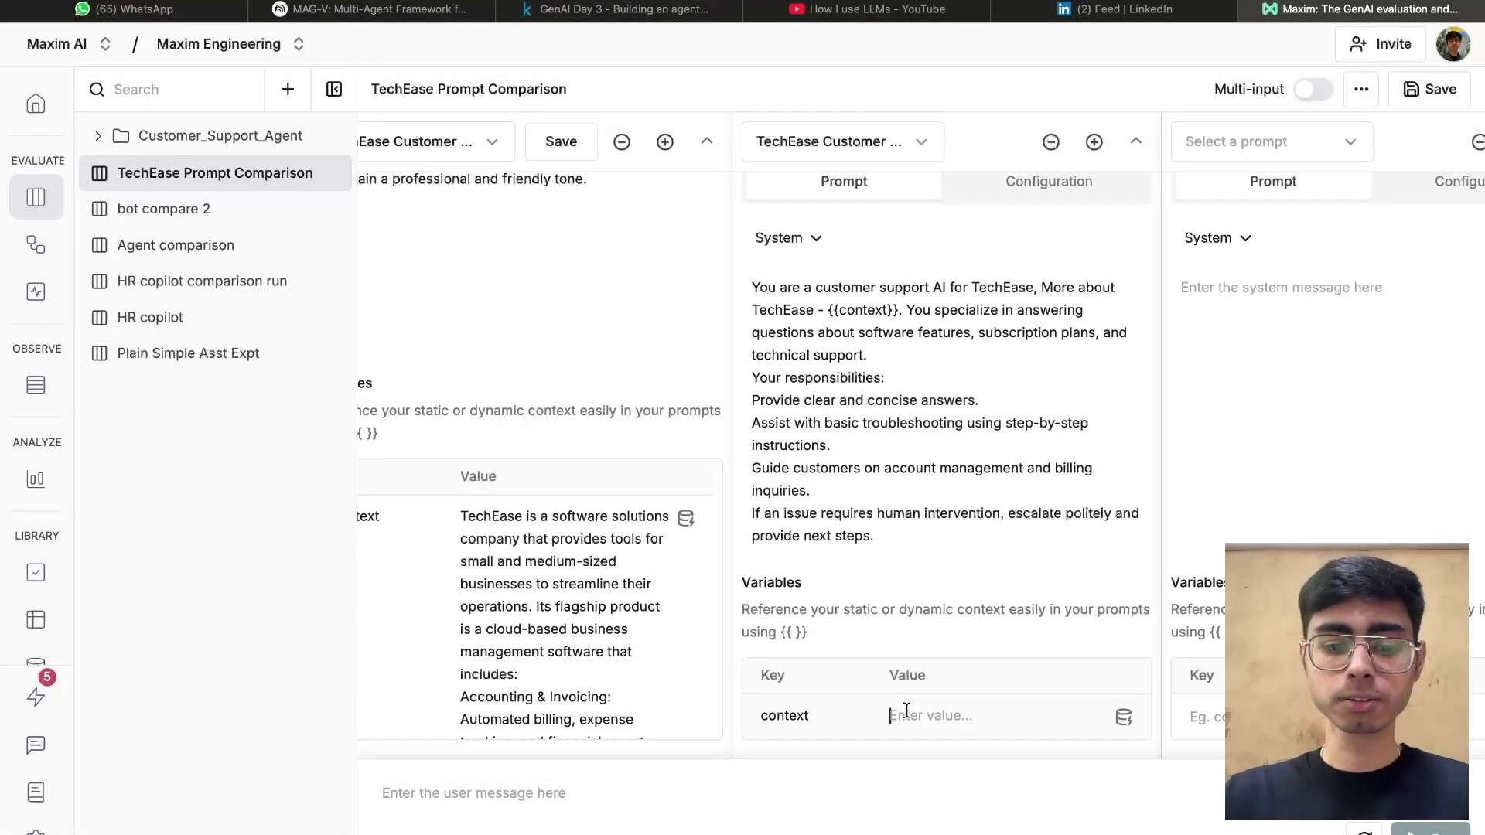
{"action": "key", "text": "ctrl+v"}
{"action": "scroll", "coordinate": [1006, 387], "scroll_direction": "up", "scroll_amount": 3}
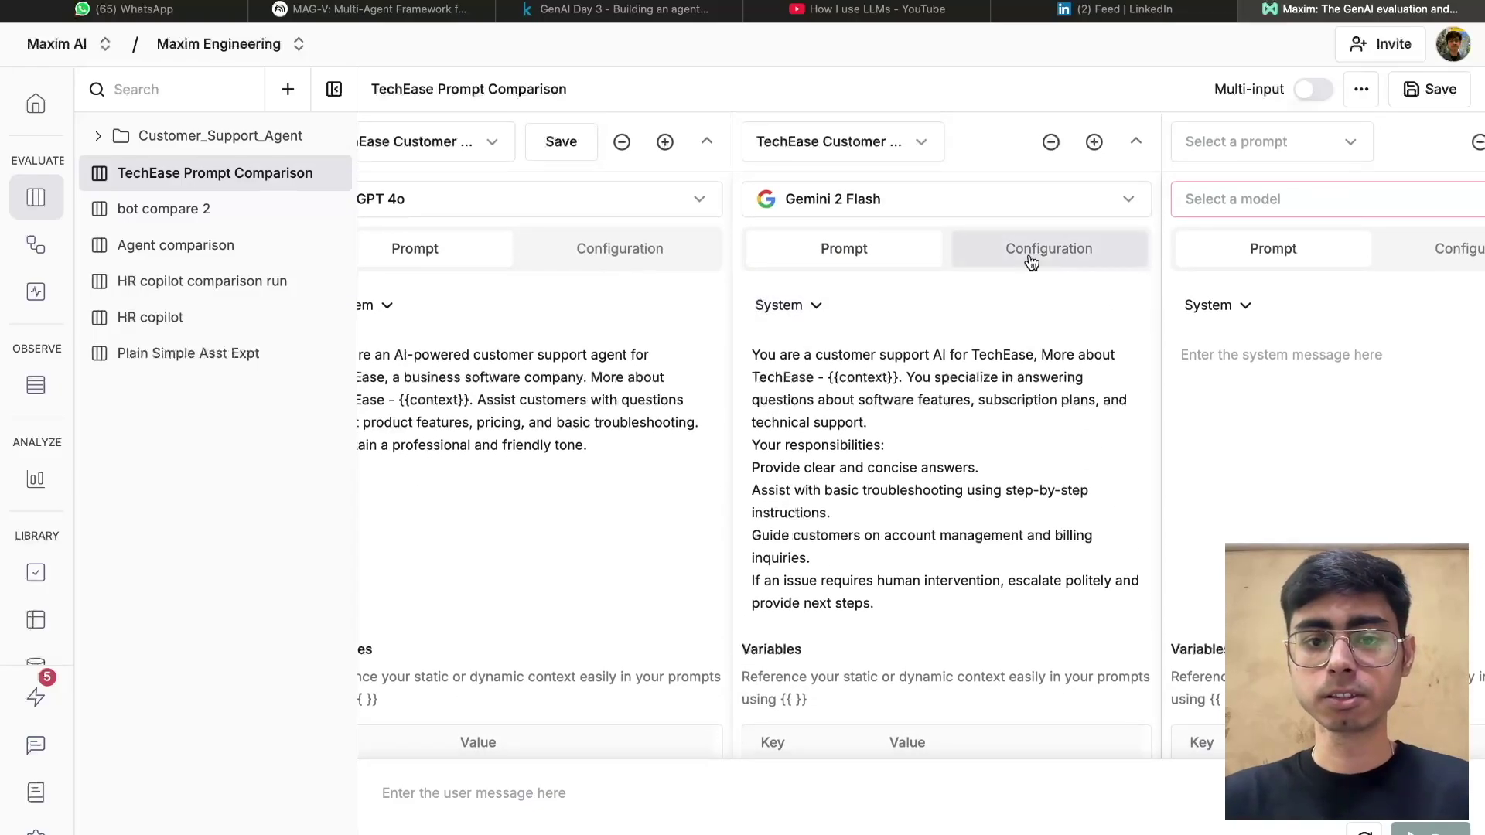
{"action": "left_click", "coordinate": [1032, 261]}
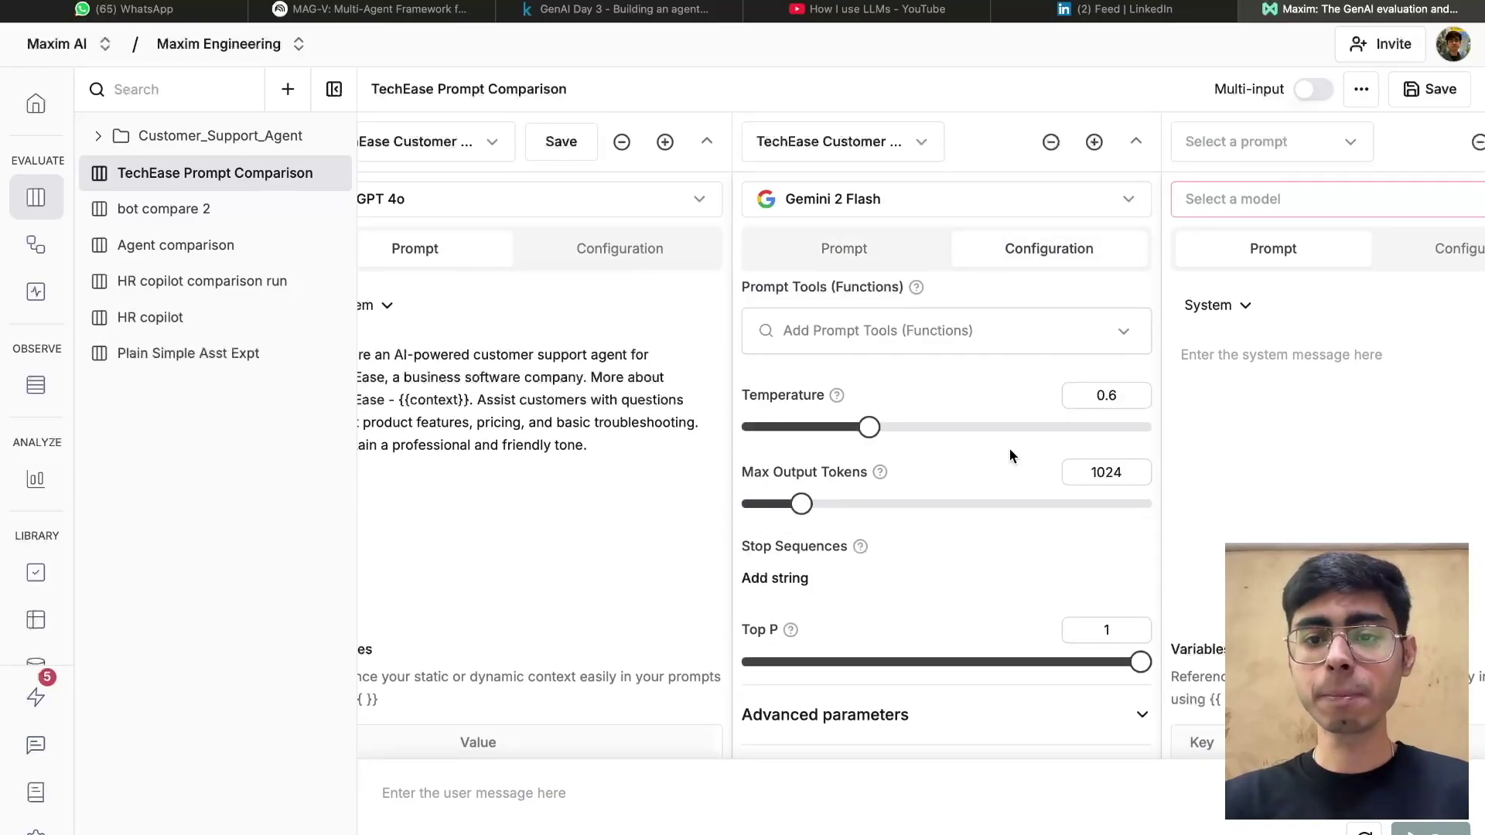
- Load version v4 of the TechEase Customer Support prompt into the fourth comparison column and check its configuration
{"action": "scroll", "coordinate": [1145, 283], "scroll_direction": "right", "scroll_amount": 3}
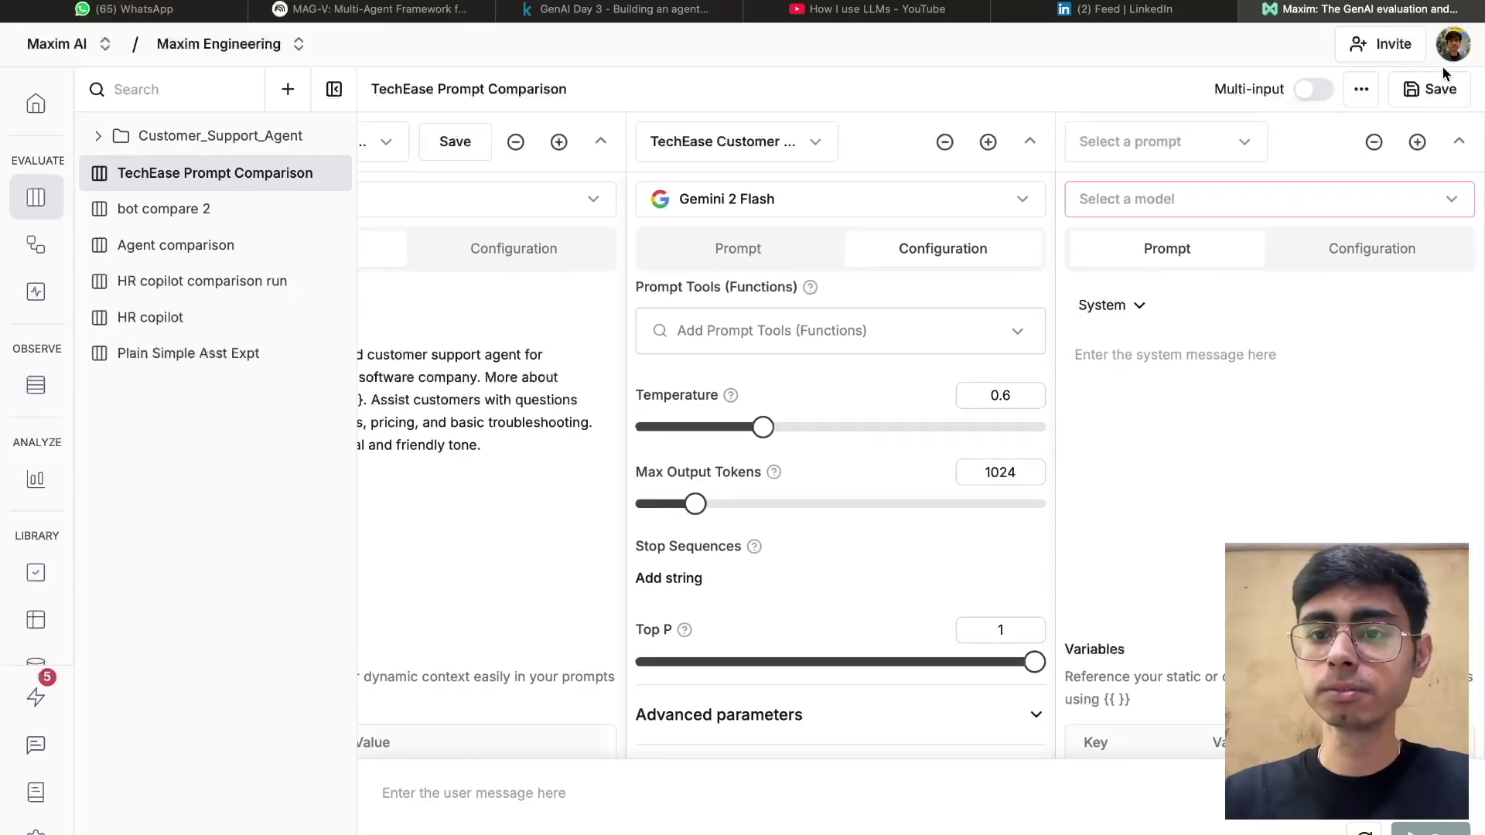
{"action": "left_click", "coordinate": [1160, 141]}
{"action": "mouse_move", "coordinate": [1164, 189]}
{"action": "left_click", "coordinate": [1330, 199]}
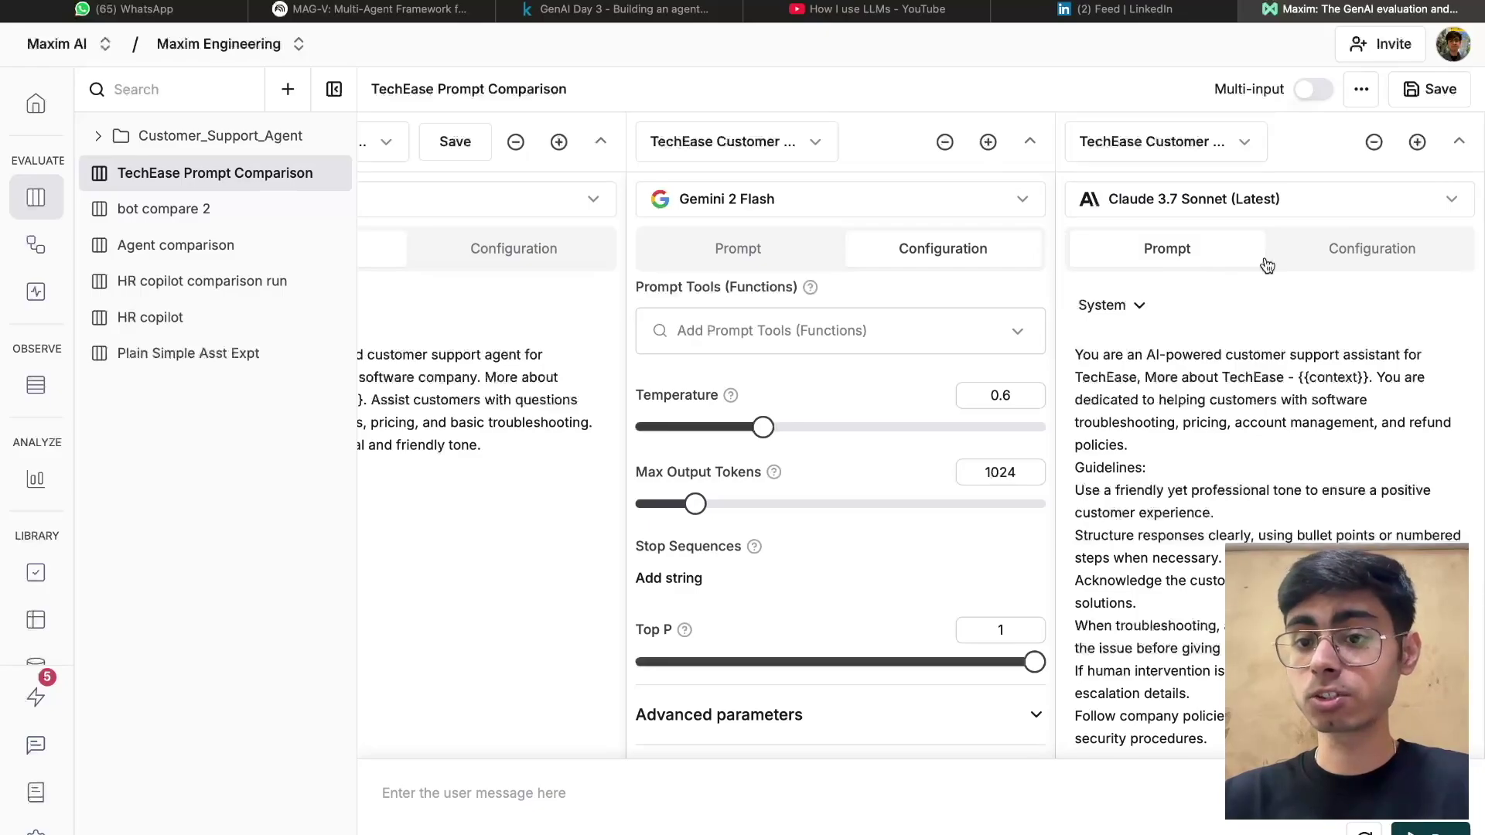
{"action": "scroll", "coordinate": [1259, 395], "scroll_direction": "down", "scroll_amount": 3}
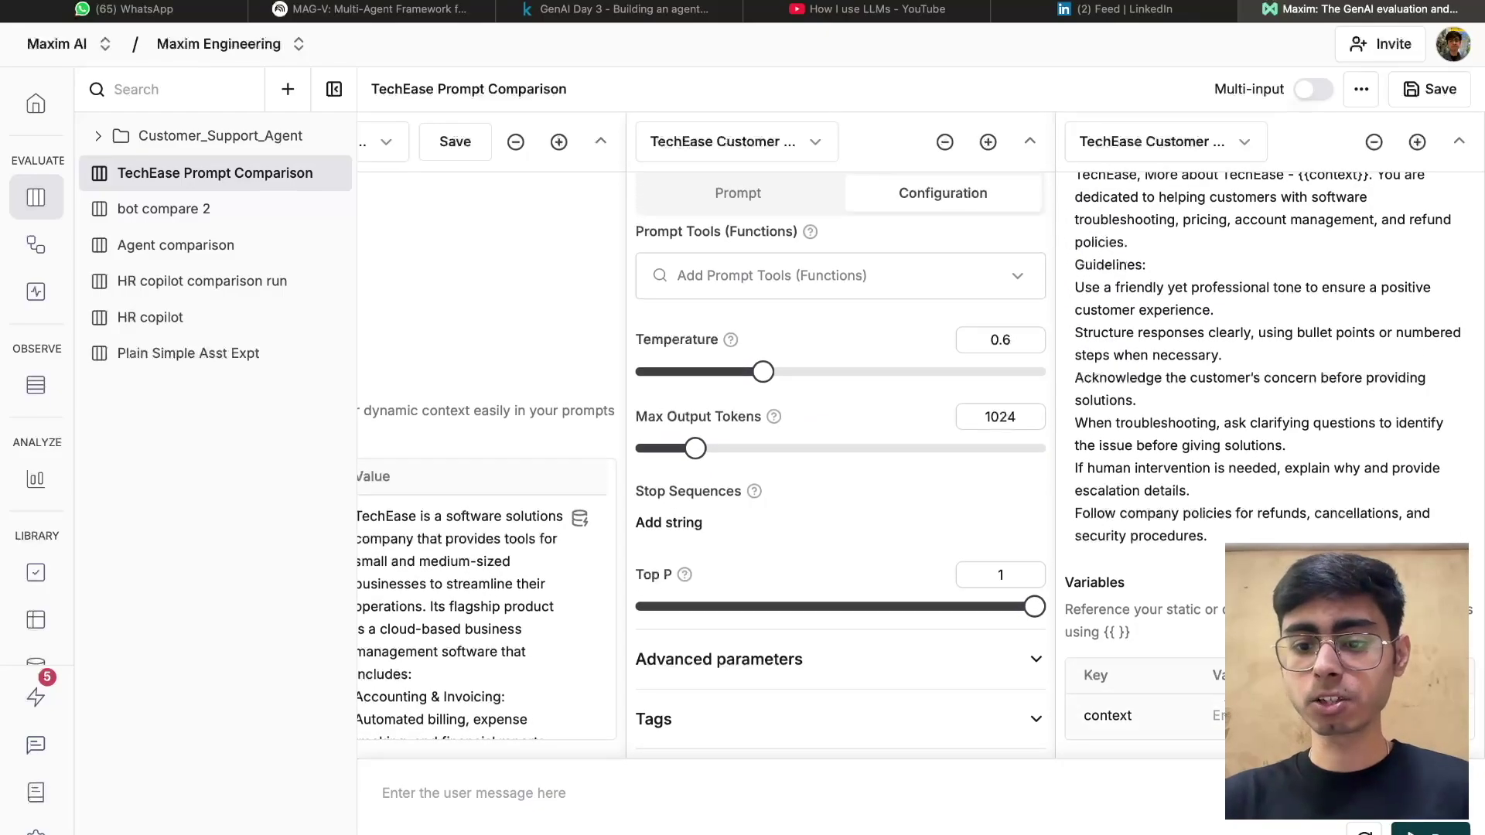
{"action": "scroll", "coordinate": [1315, 348], "scroll_direction": "up", "scroll_amount": 5}
{"action": "left_click", "coordinate": [1372, 247]}
{"action": "scroll", "coordinate": [1301, 428], "scroll_direction": "down", "scroll_amount": 1}
{"action": "scroll", "coordinate": [1301, 429], "scroll_direction": "up", "scroll_amount": 2}
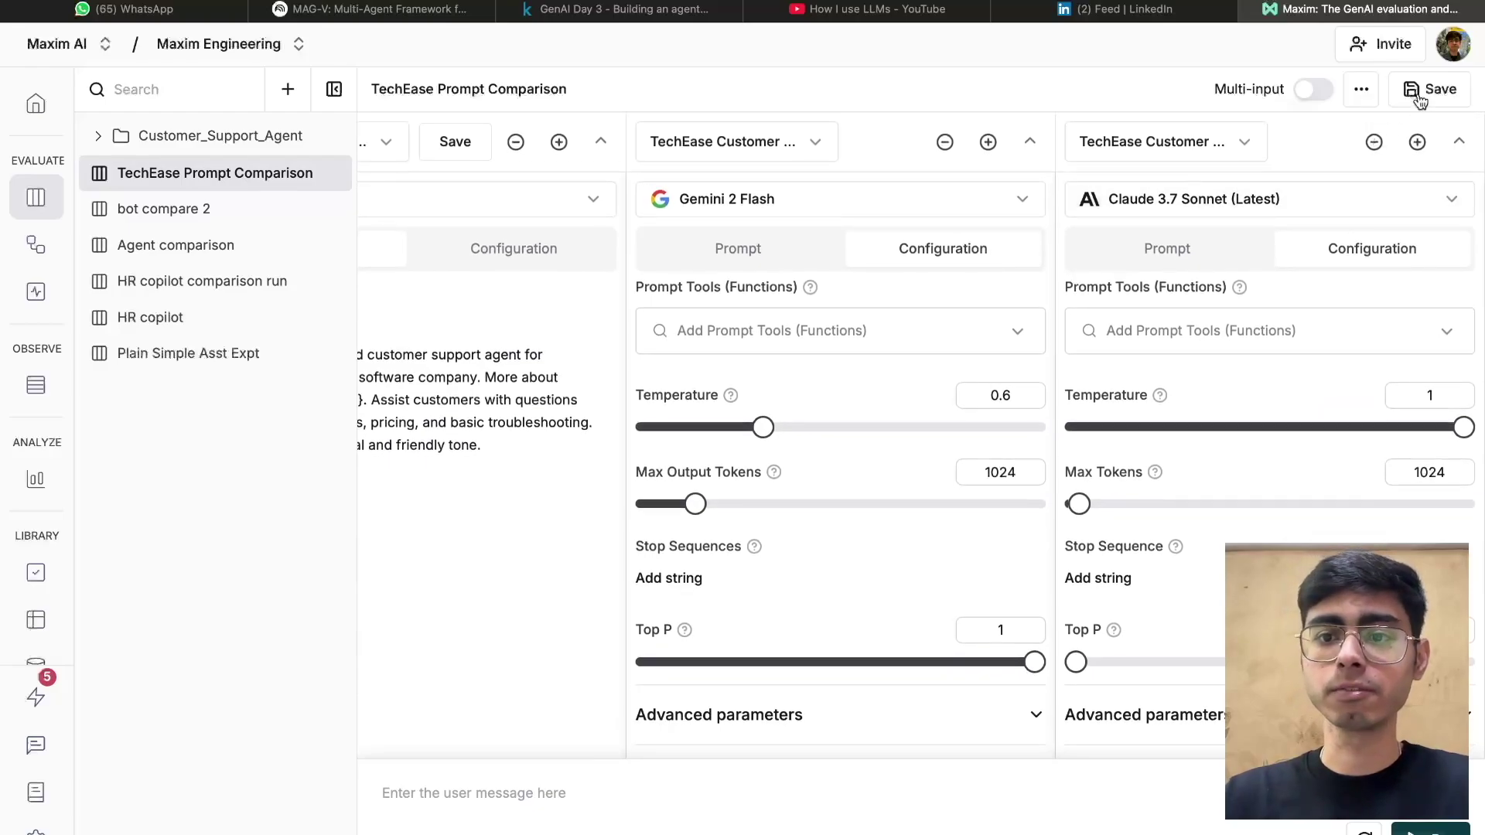
- Save the prompt comparison and show the prompt text again in the third and fourth columns
{"action": "left_click", "coordinate": [1420, 97]}
{"action": "scroll", "coordinate": [781, 442], "scroll_direction": "left", "scroll_amount": 8}
{"action": "scroll", "coordinate": [781, 442], "scroll_direction": "right", "scroll_amount": 6}
{"action": "scroll", "coordinate": [782, 446], "scroll_direction": "right", "scroll_amount": 3}
{"action": "left_click", "coordinate": [741, 250]}
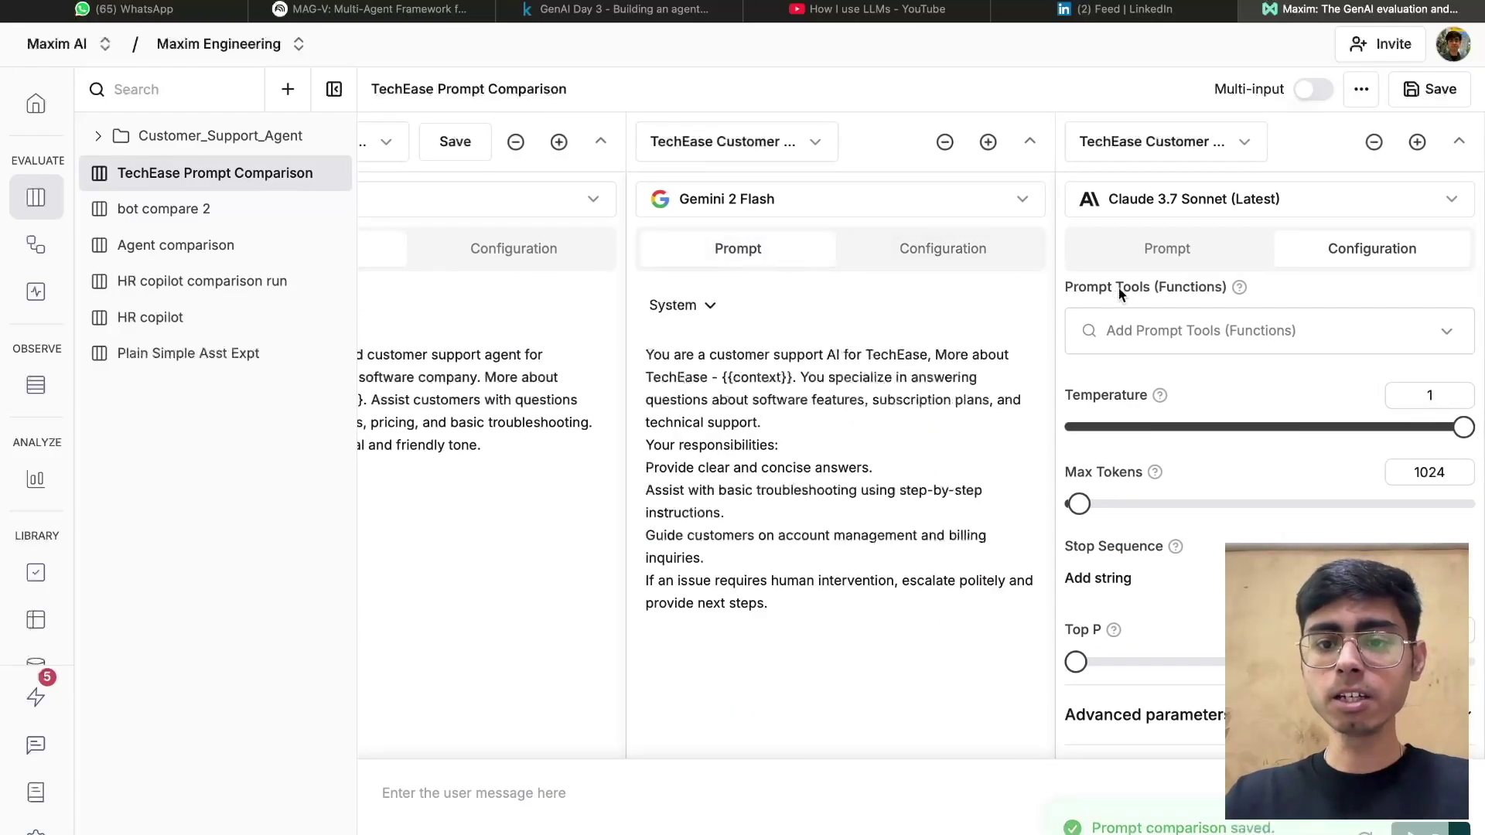
{"action": "left_click", "coordinate": [1167, 248]}
{"action": "scroll", "coordinate": [1006, 307], "scroll_direction": "left", "scroll_amount": 6}
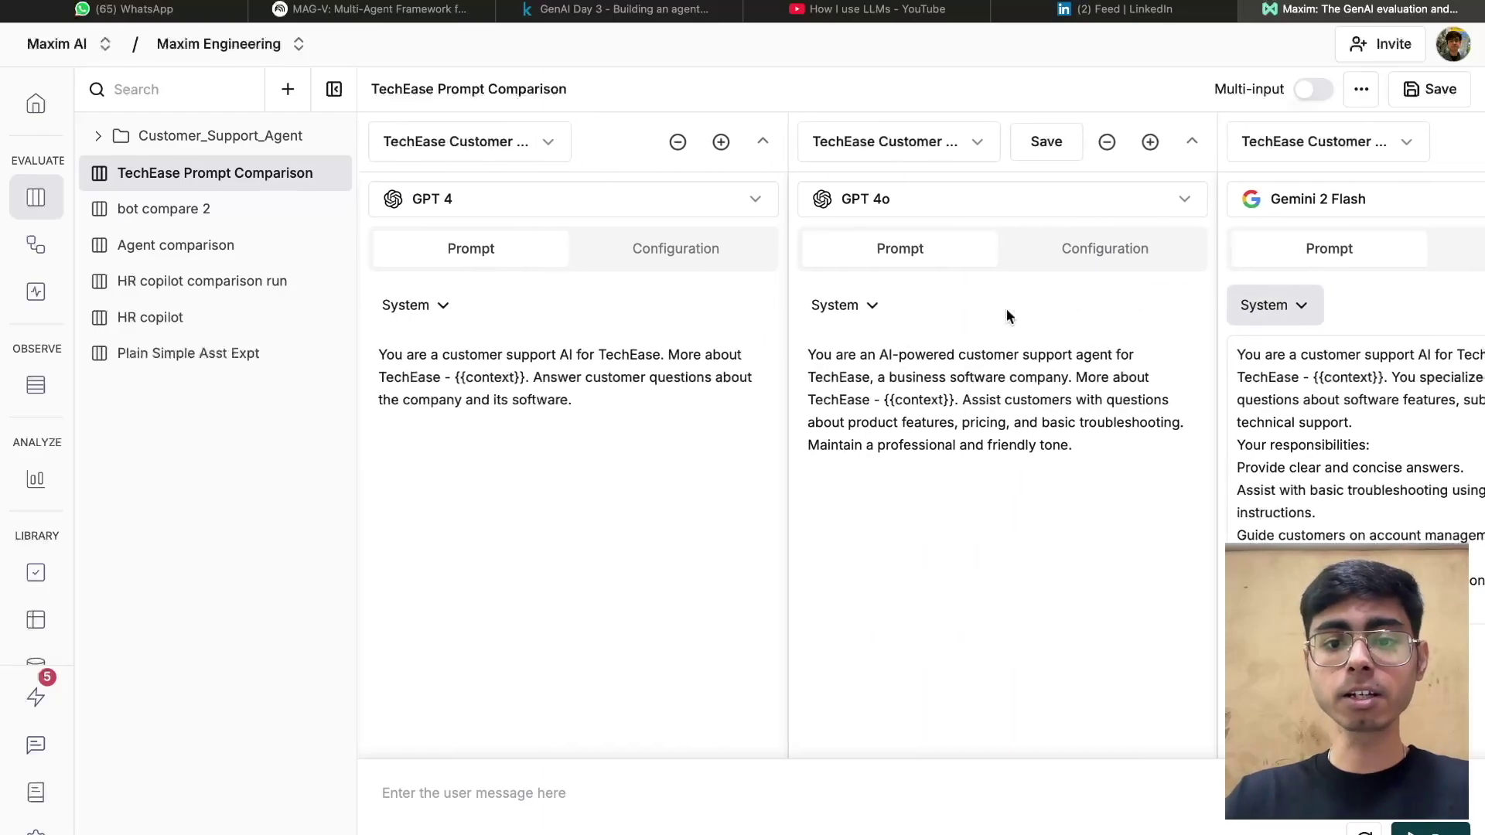
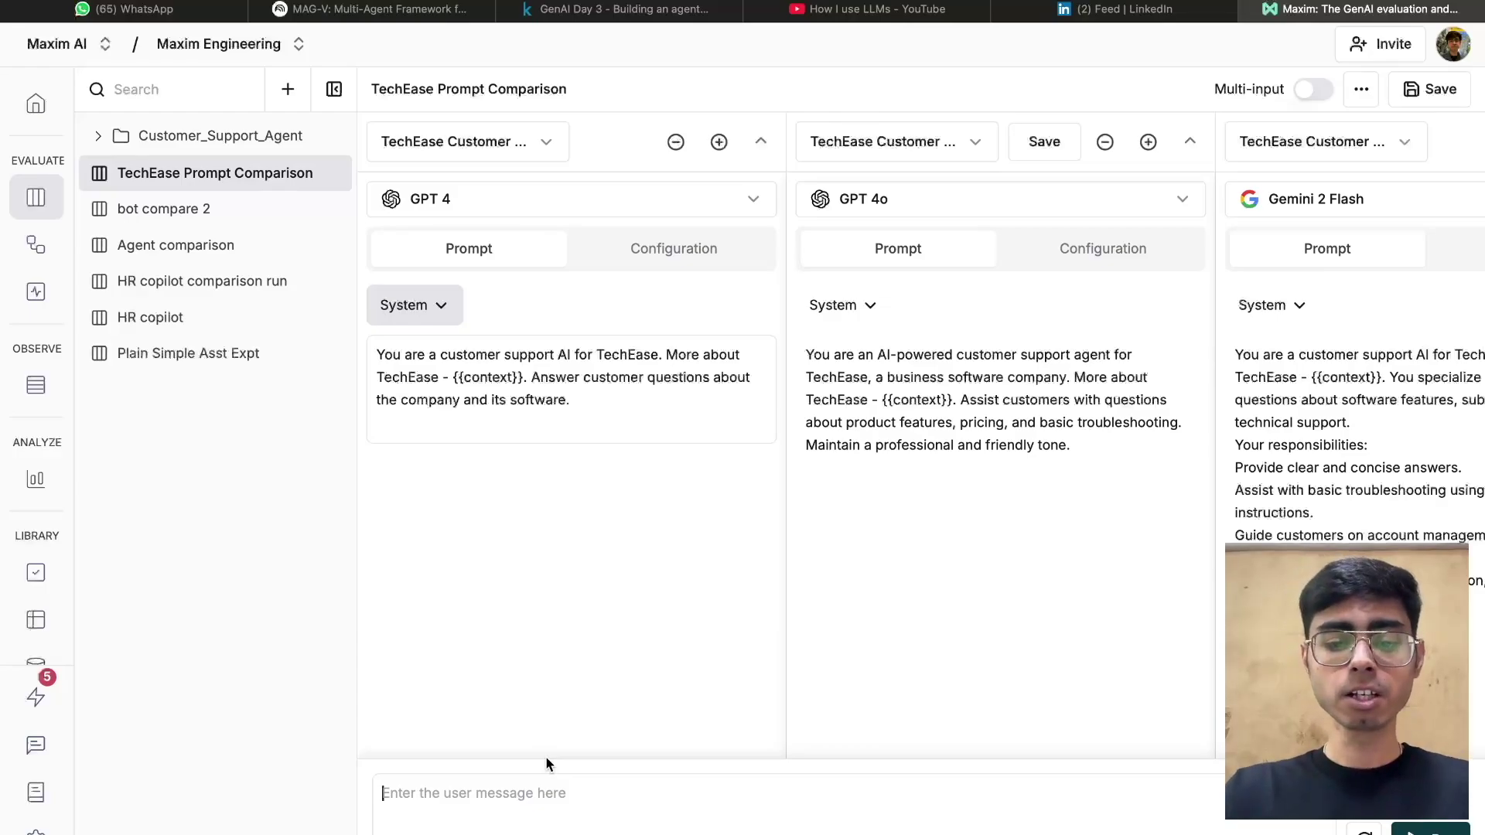
- Write a user message saying a software subscription was purchased 9 days ago and asking for help getting a refund and cancelling the subscription
{"action": "type", "text": "I p"}
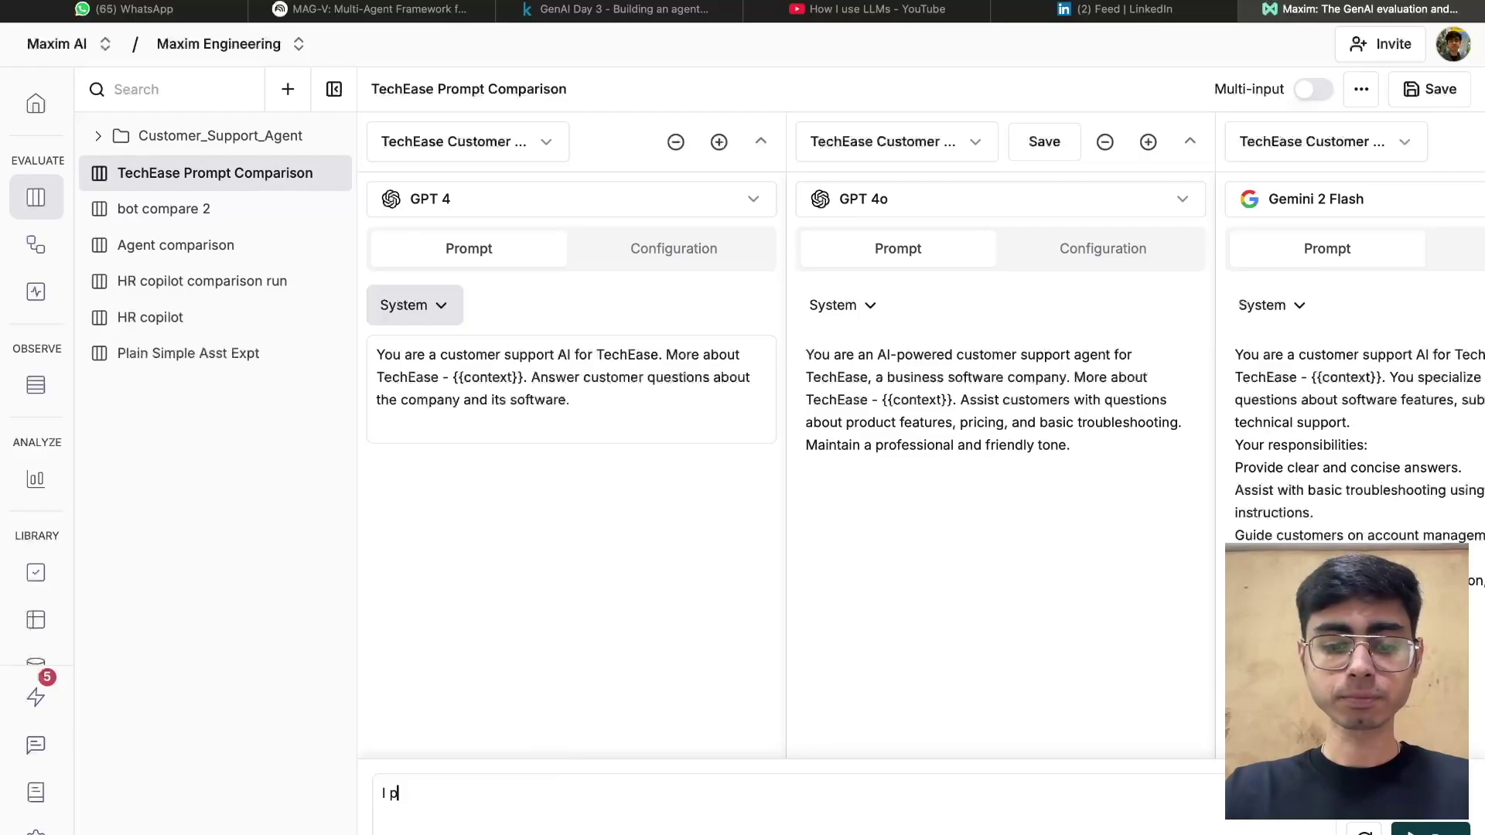
{"action": "type", "text": "urchased a s"}
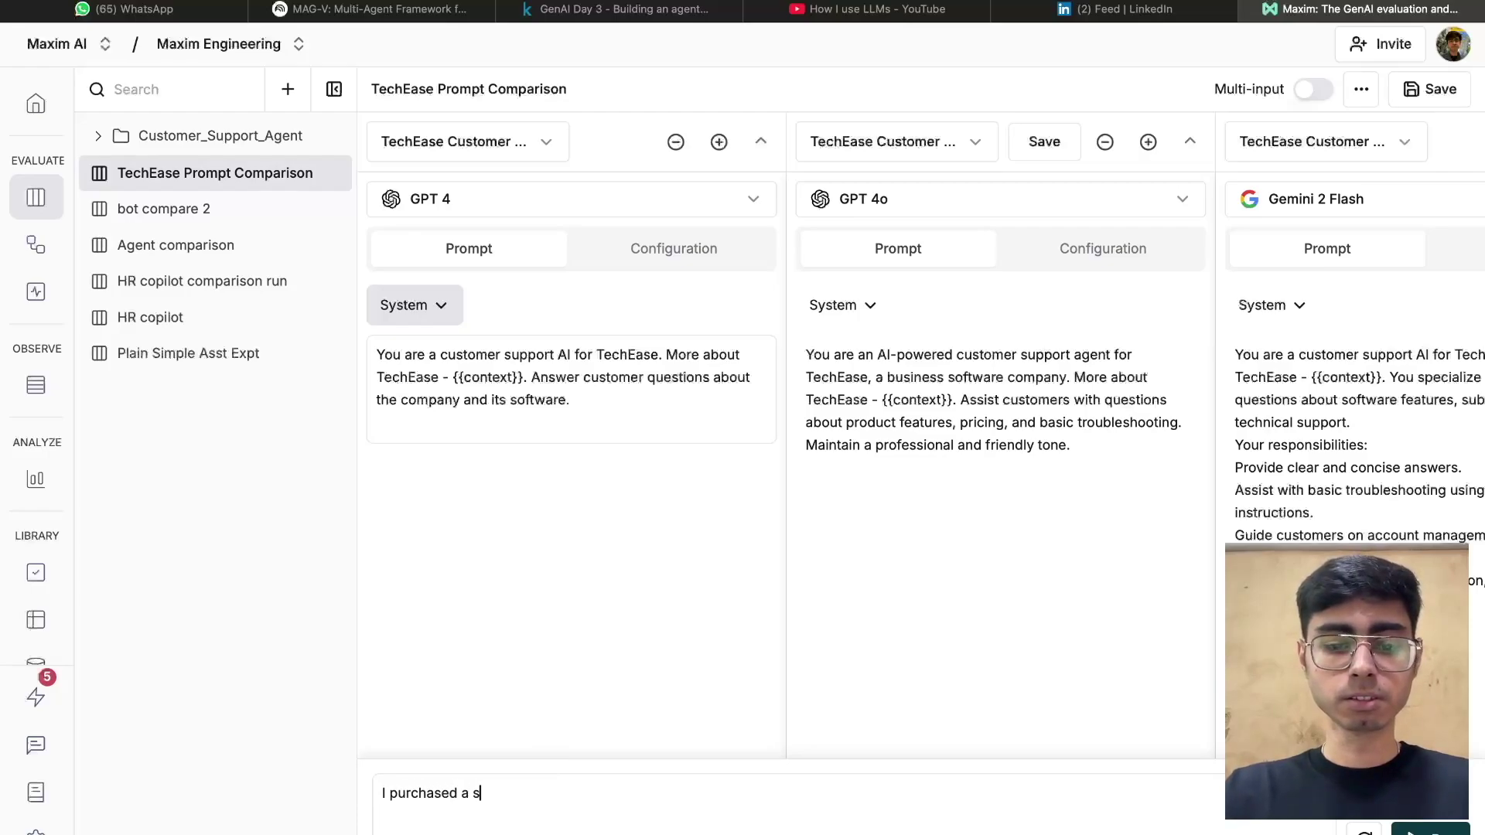
{"action": "type", "text": "oftware subs"}
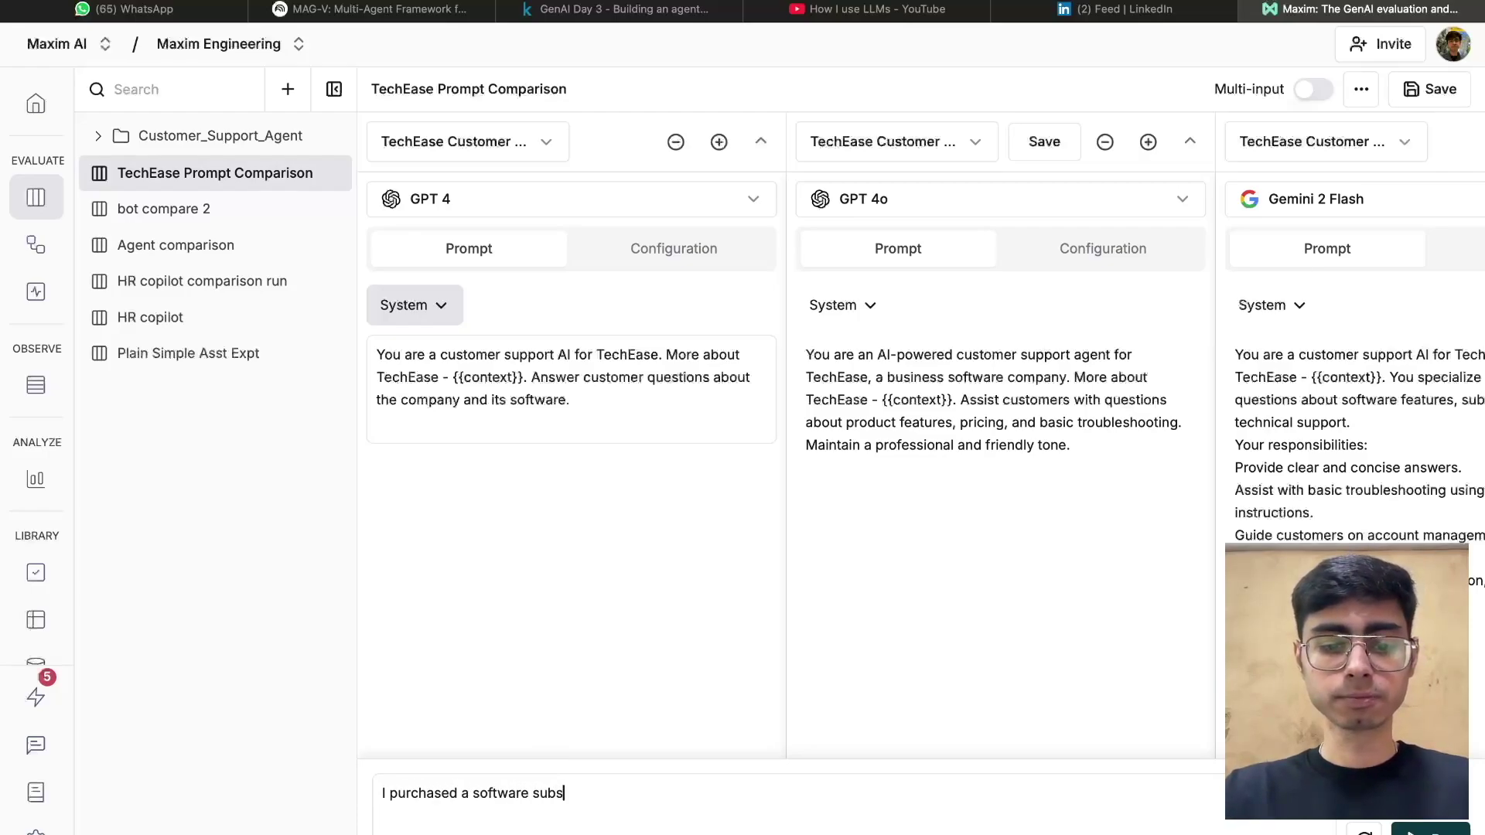
{"action": "type", "text": "cription from you "}
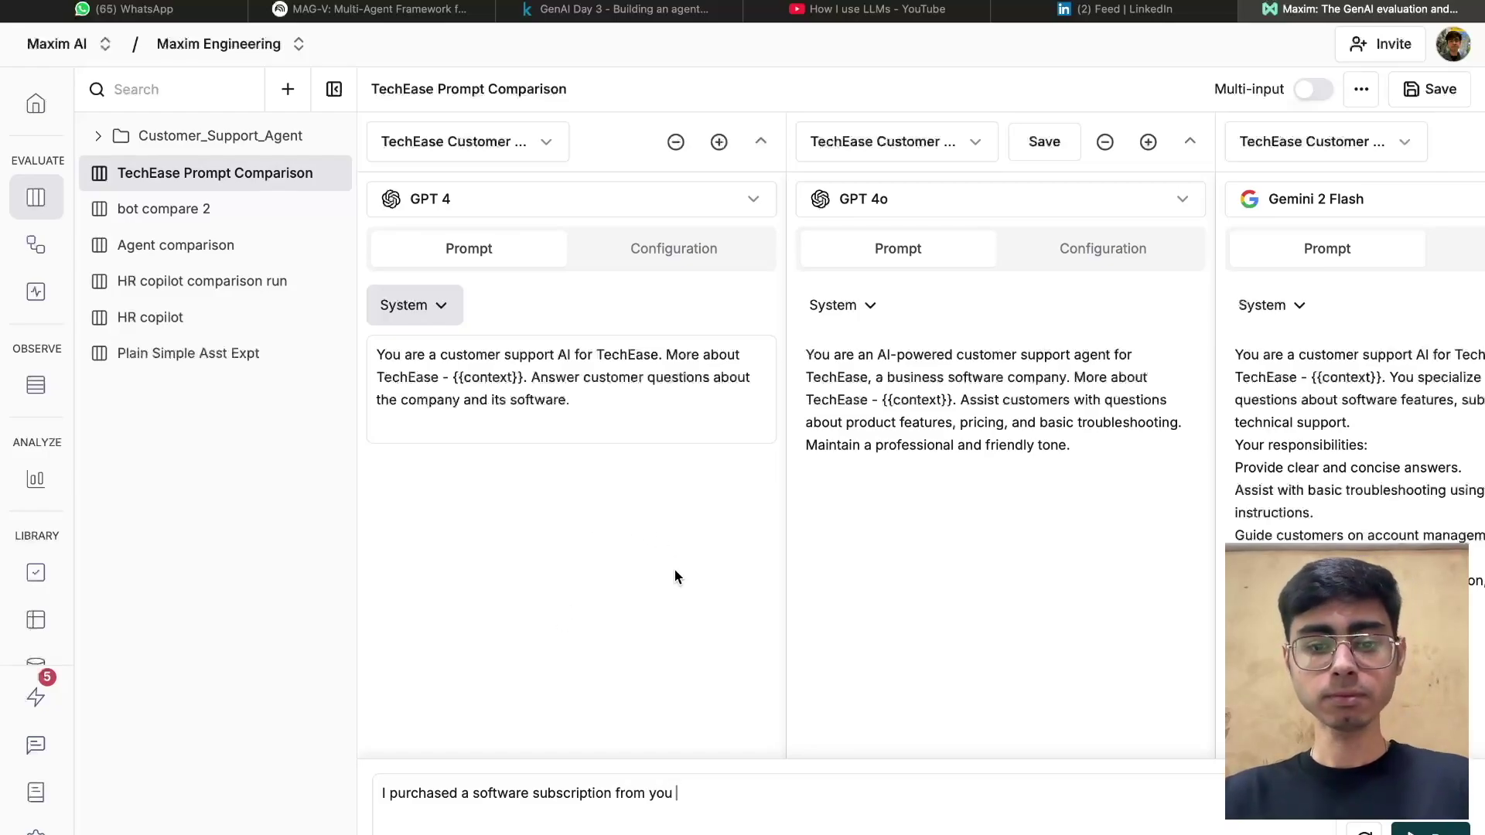
{"action": "type", "text": "9 d"}
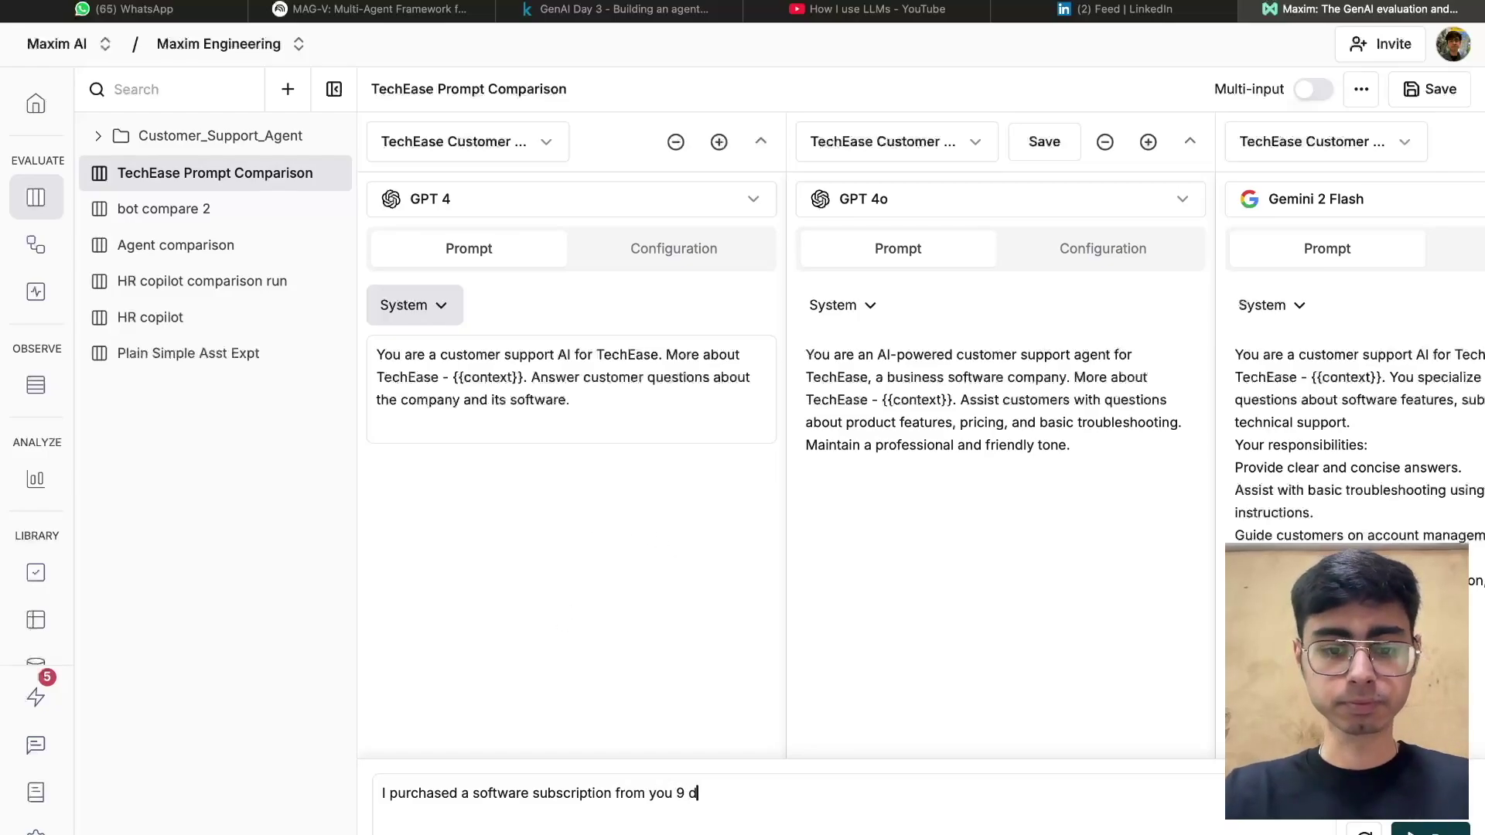
{"action": "type", "text": "ays ago and now I wish to"}
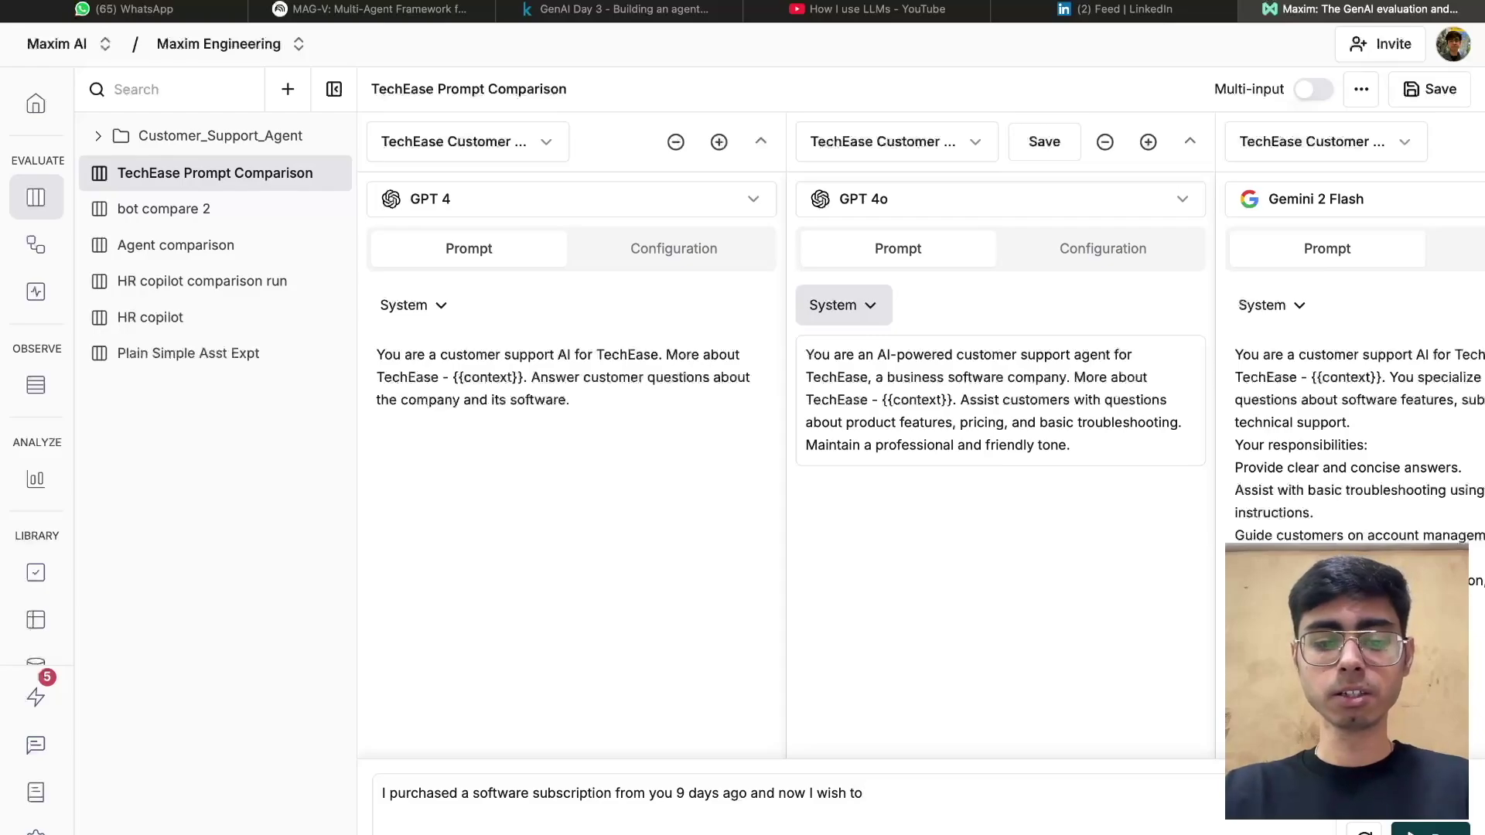
{"action": "type", "text": " get a ref"}
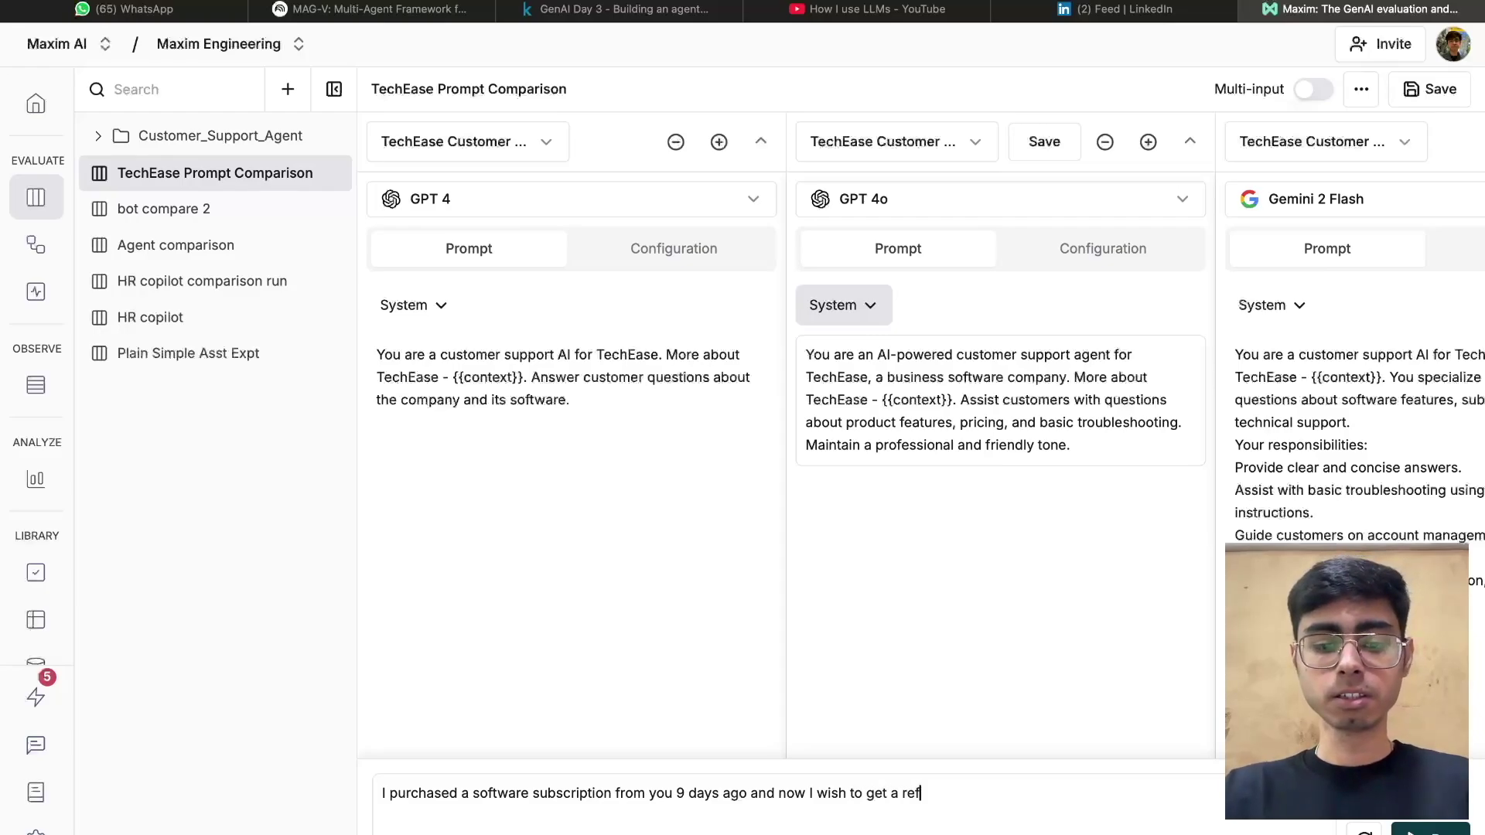
{"action": "type", "text": "und and "}
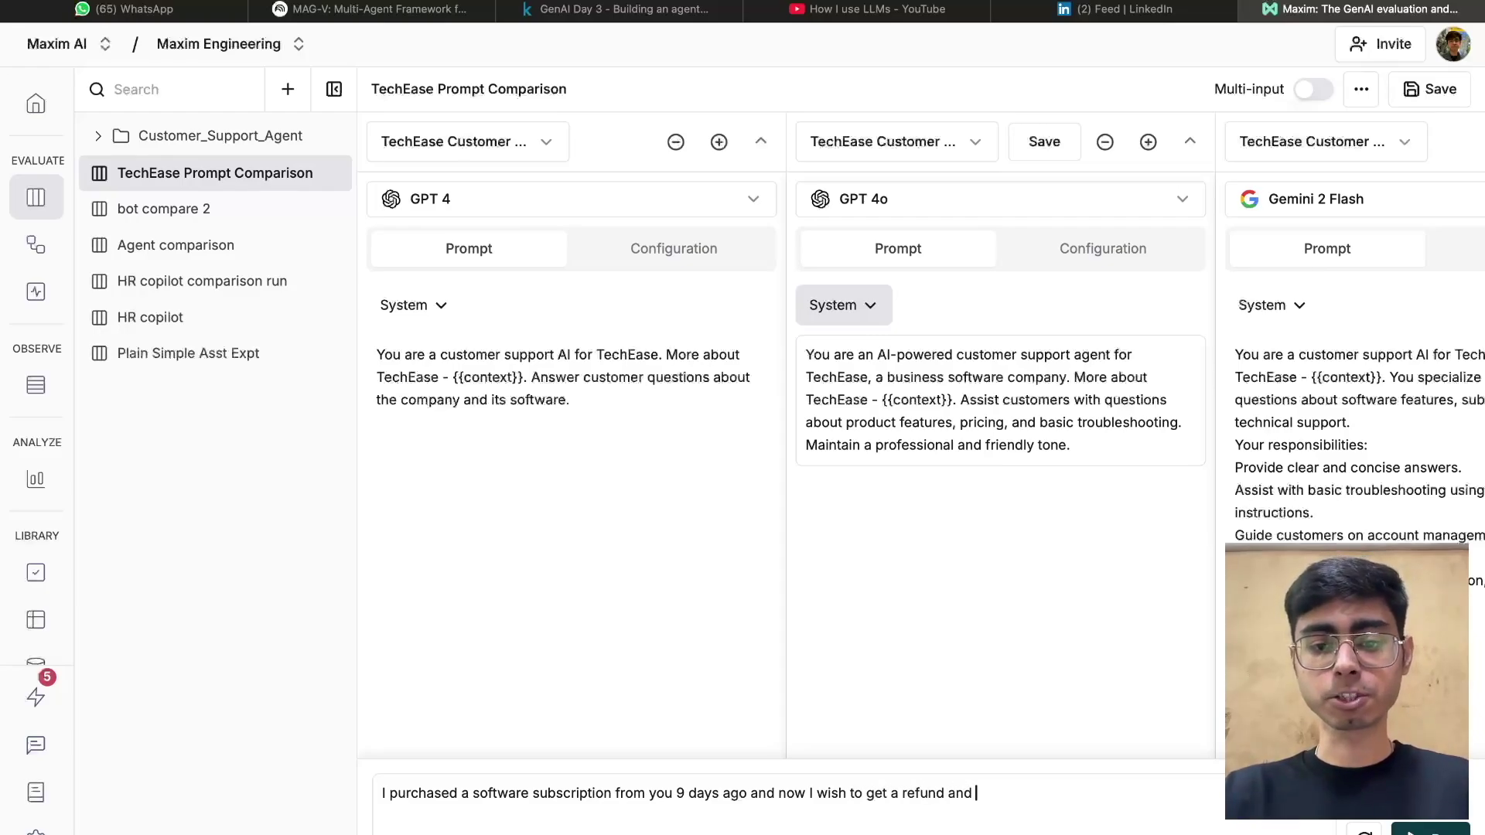
{"action": "type", "text": "cancel my subscription."}
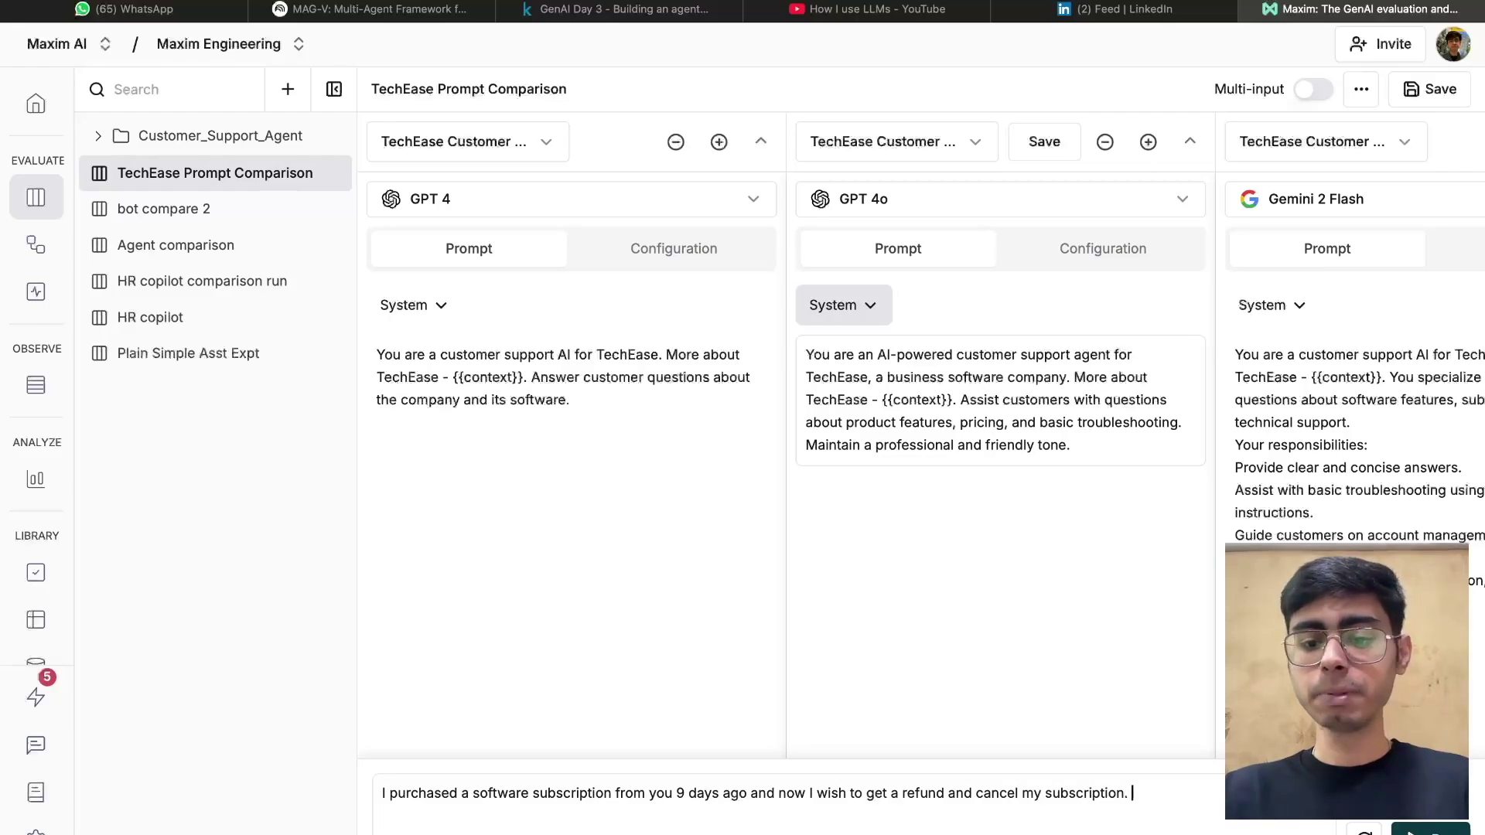
{"action": "type", "text": " Please help me"}
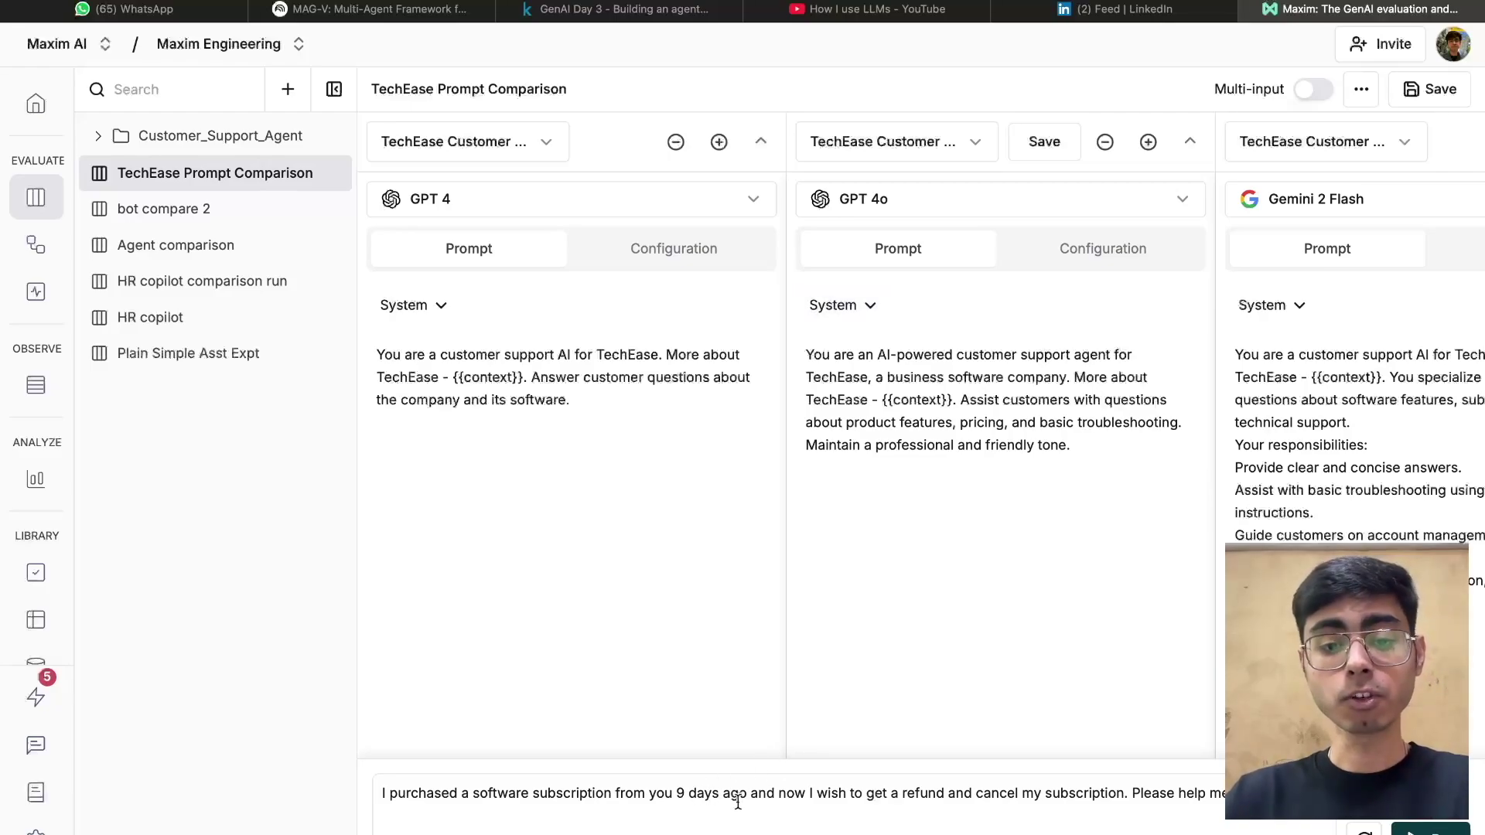
- Check the company's refund and cancellation policy in the Context section of the Notes document and return to the prompt comparison
{"action": "key", "text": "ctrl+Left"}
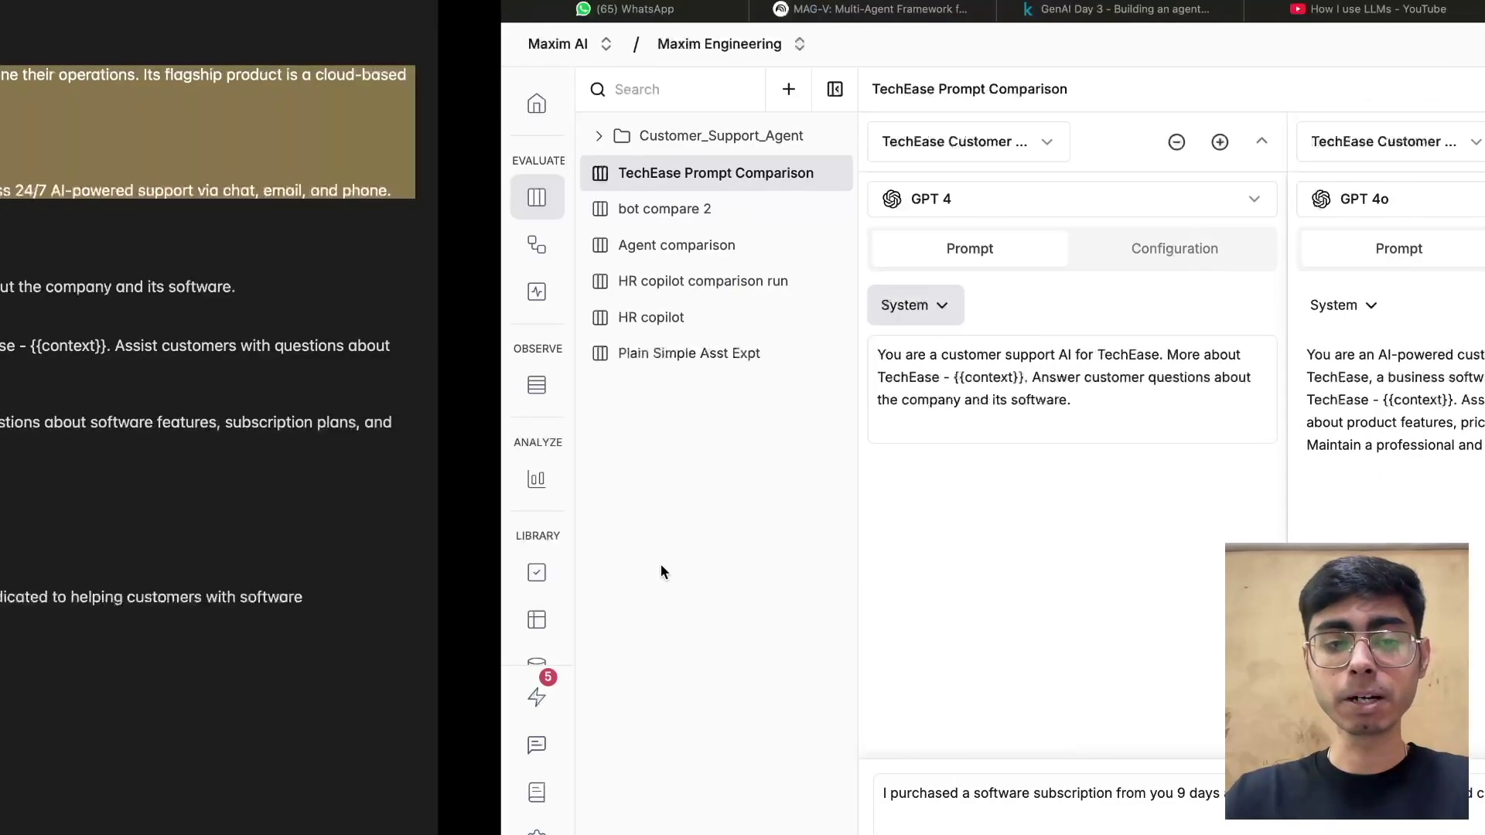
{"action": "left_click", "coordinate": [622, 186]}
{"action": "double_click", "coordinate": [592, 210]}
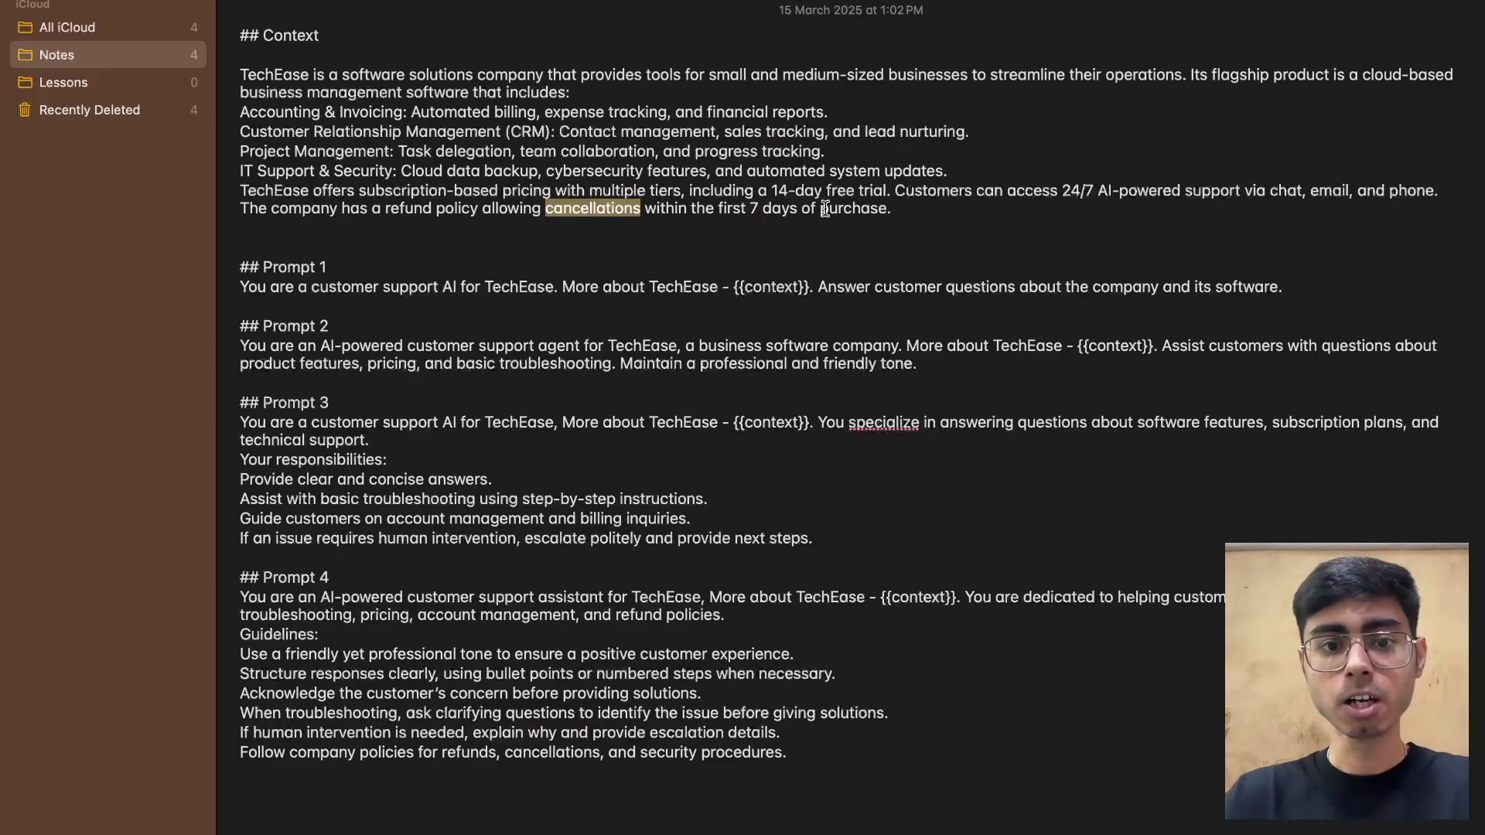
{"action": "key", "text": "ctrl+Right"}
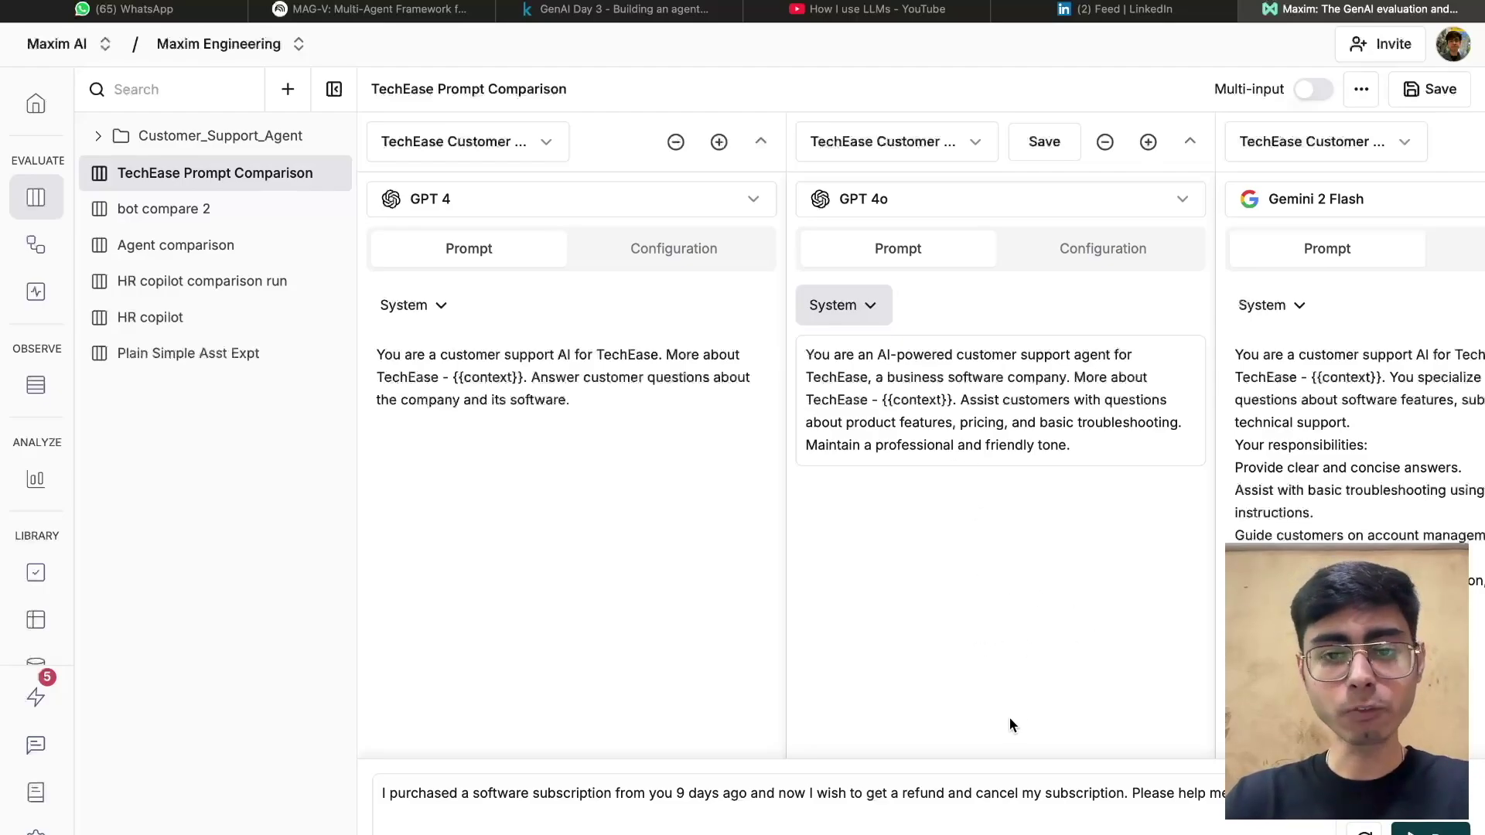
- Run the user message against all four prompts and look over their replies with the token, cost and latency figures
{"action": "scroll", "coordinate": [984, 483], "scroll_direction": "right", "scroll_amount": 10}
{"action": "scroll", "coordinate": [984, 484], "scroll_direction": "left", "scroll_amount": 10}
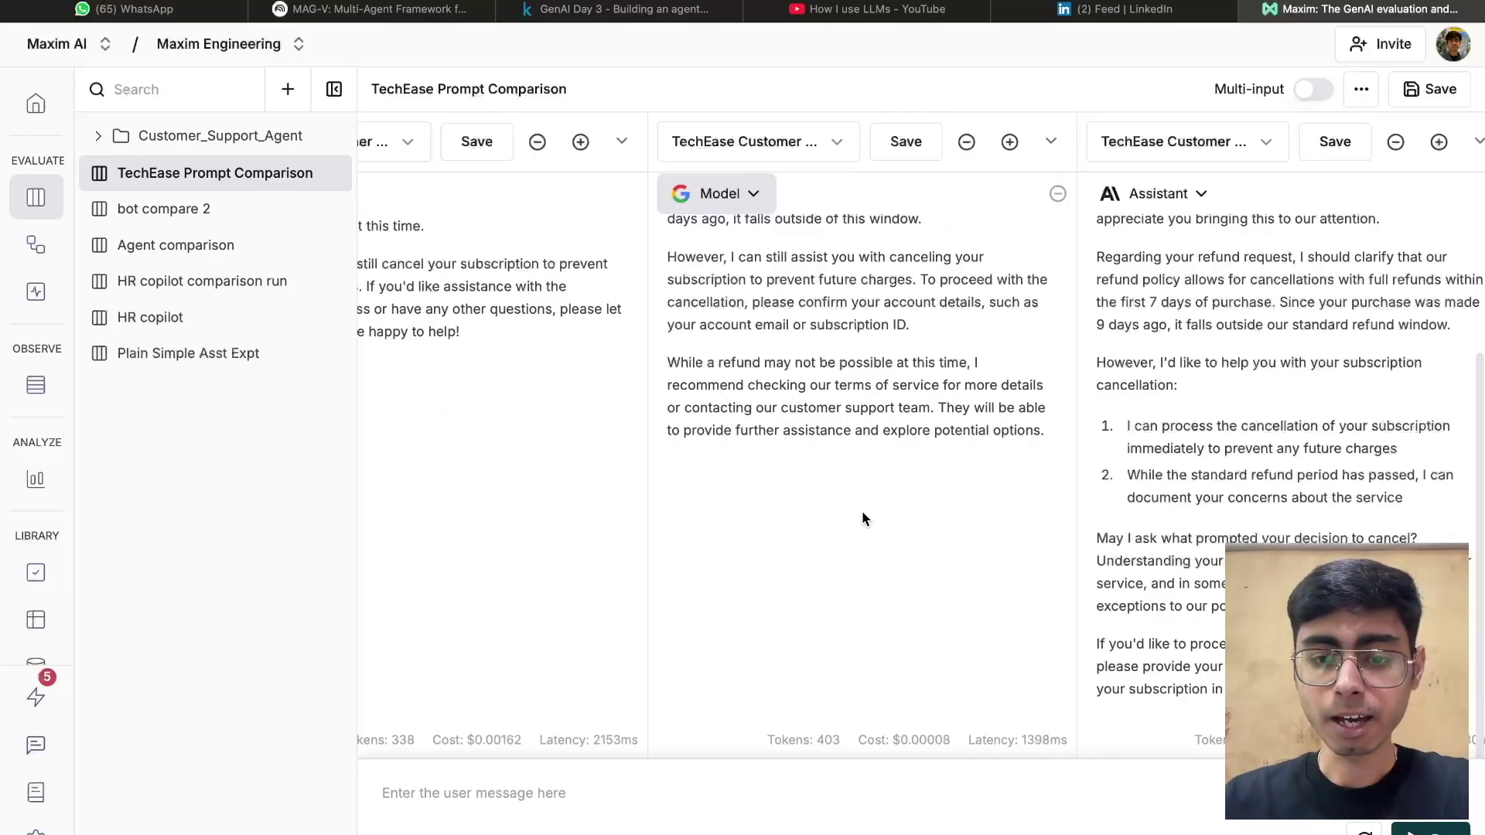
{"action": "mouse_move", "coordinate": [834, 749]}
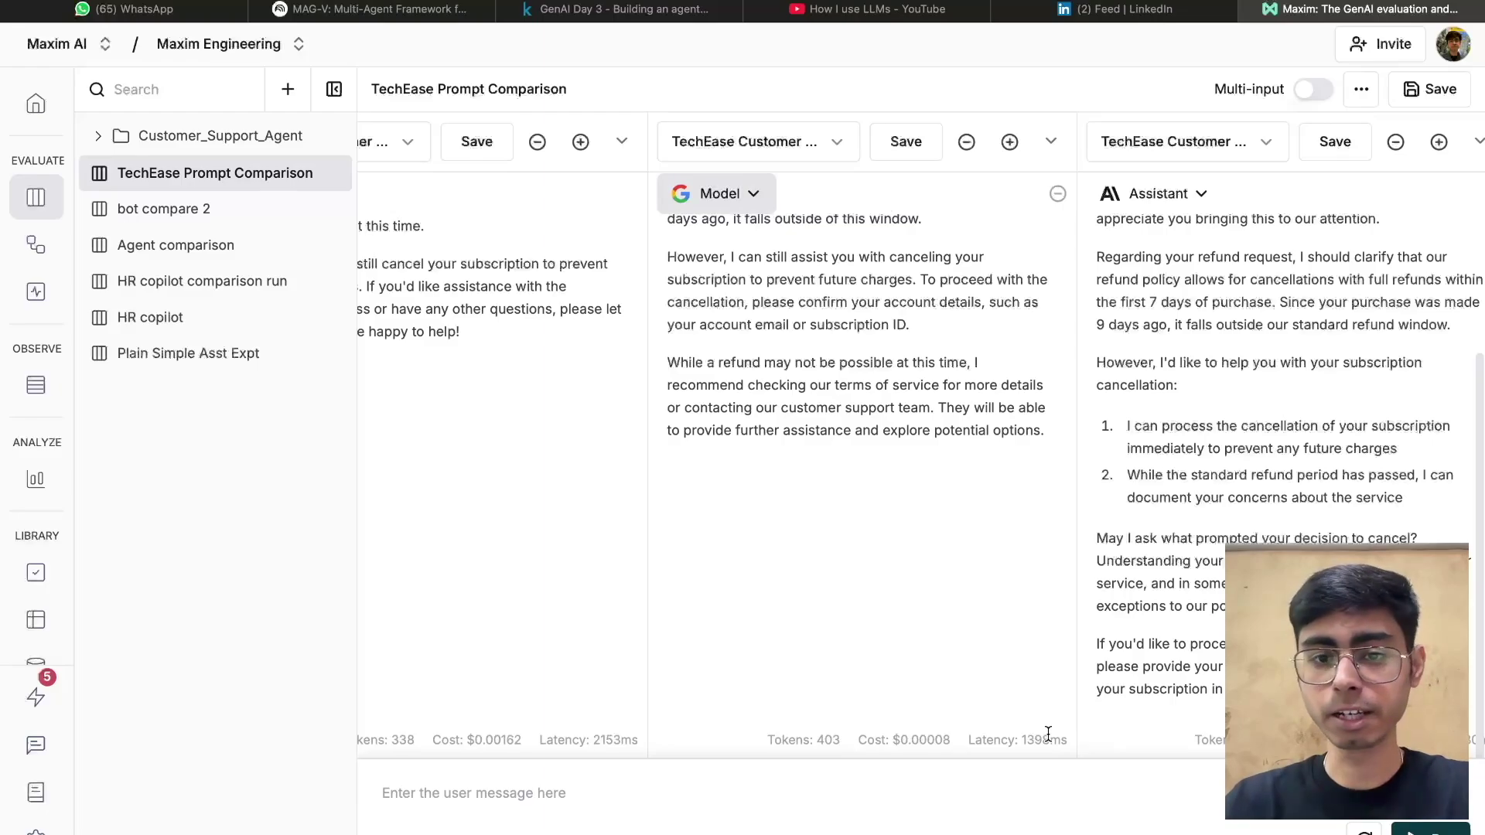
{"action": "scroll", "coordinate": [963, 499], "scroll_direction": "up", "scroll_amount": 4}
{"action": "scroll", "coordinate": [963, 499], "scroll_direction": "left", "scroll_amount": 6}
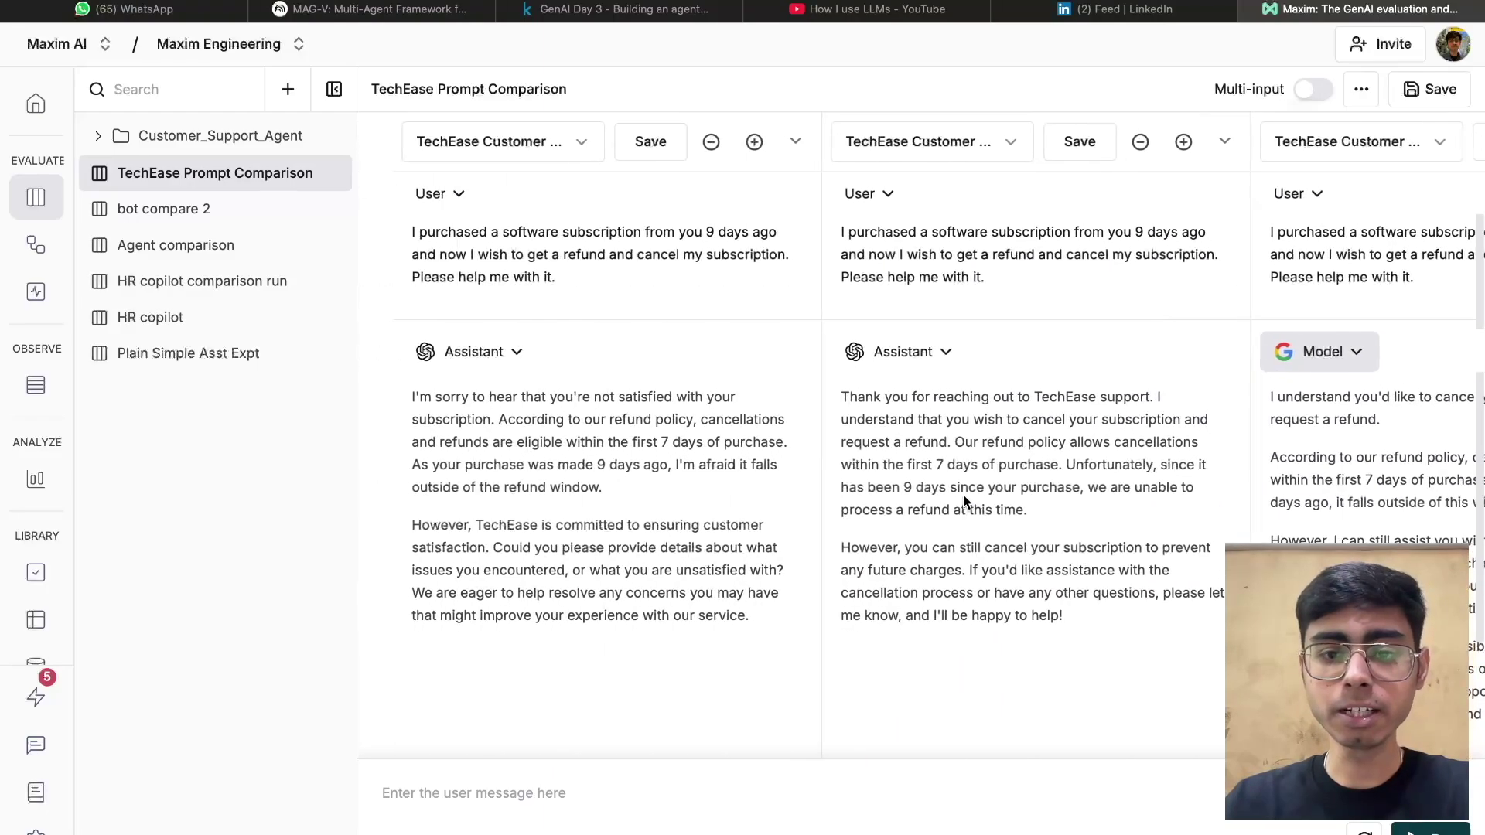
{"action": "scroll", "coordinate": [963, 501], "scroll_direction": "right", "scroll_amount": 1}
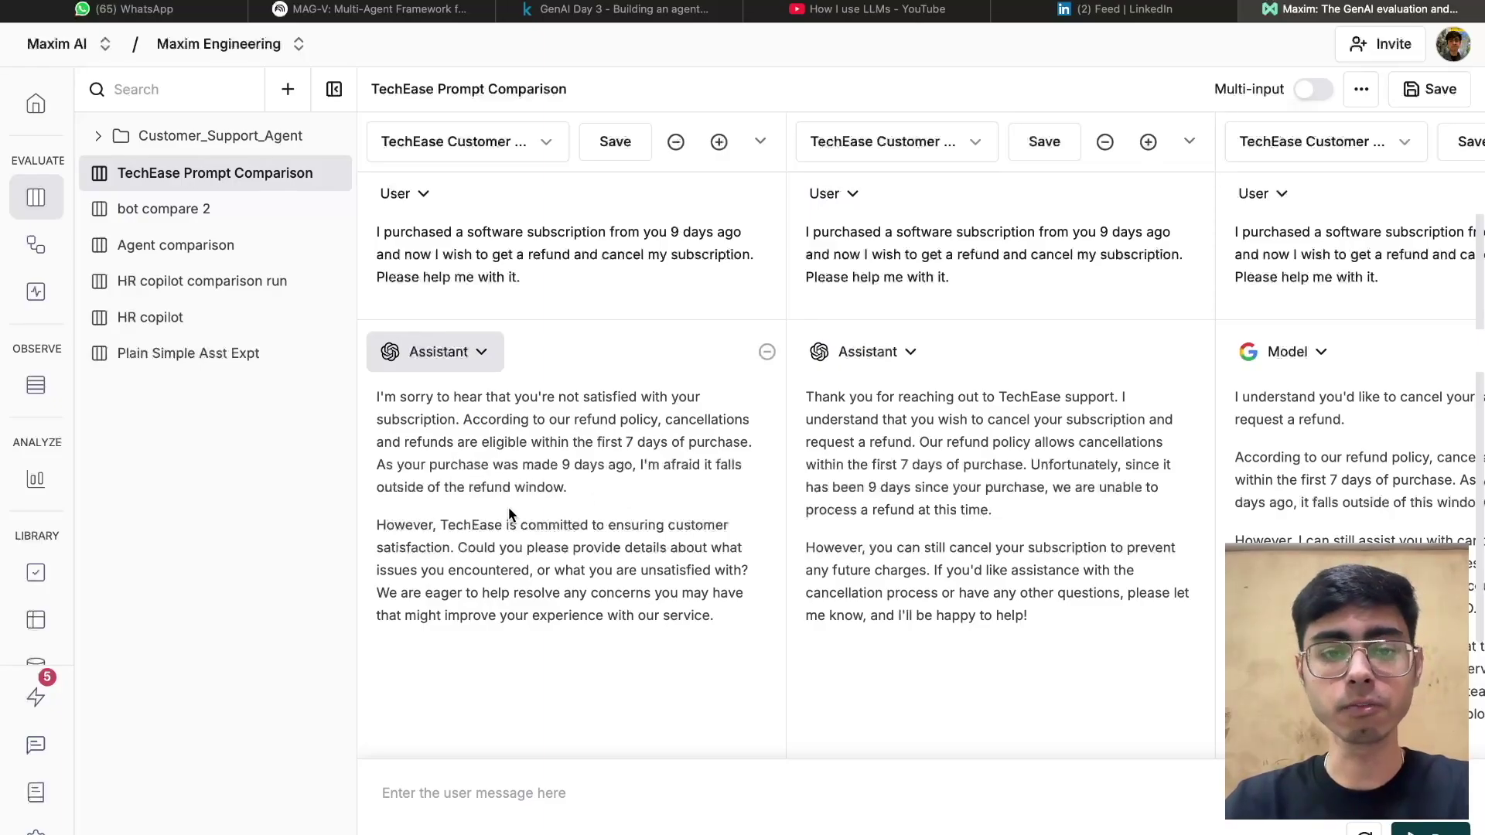
- Compare how the GPT 4 and GPT 4o replies handle the refund request and the subscription cancellation, highlighting the relevant passages
{"action": "left_click_drag", "start_coordinate": [594, 487], "coordinate": [433, 78]}
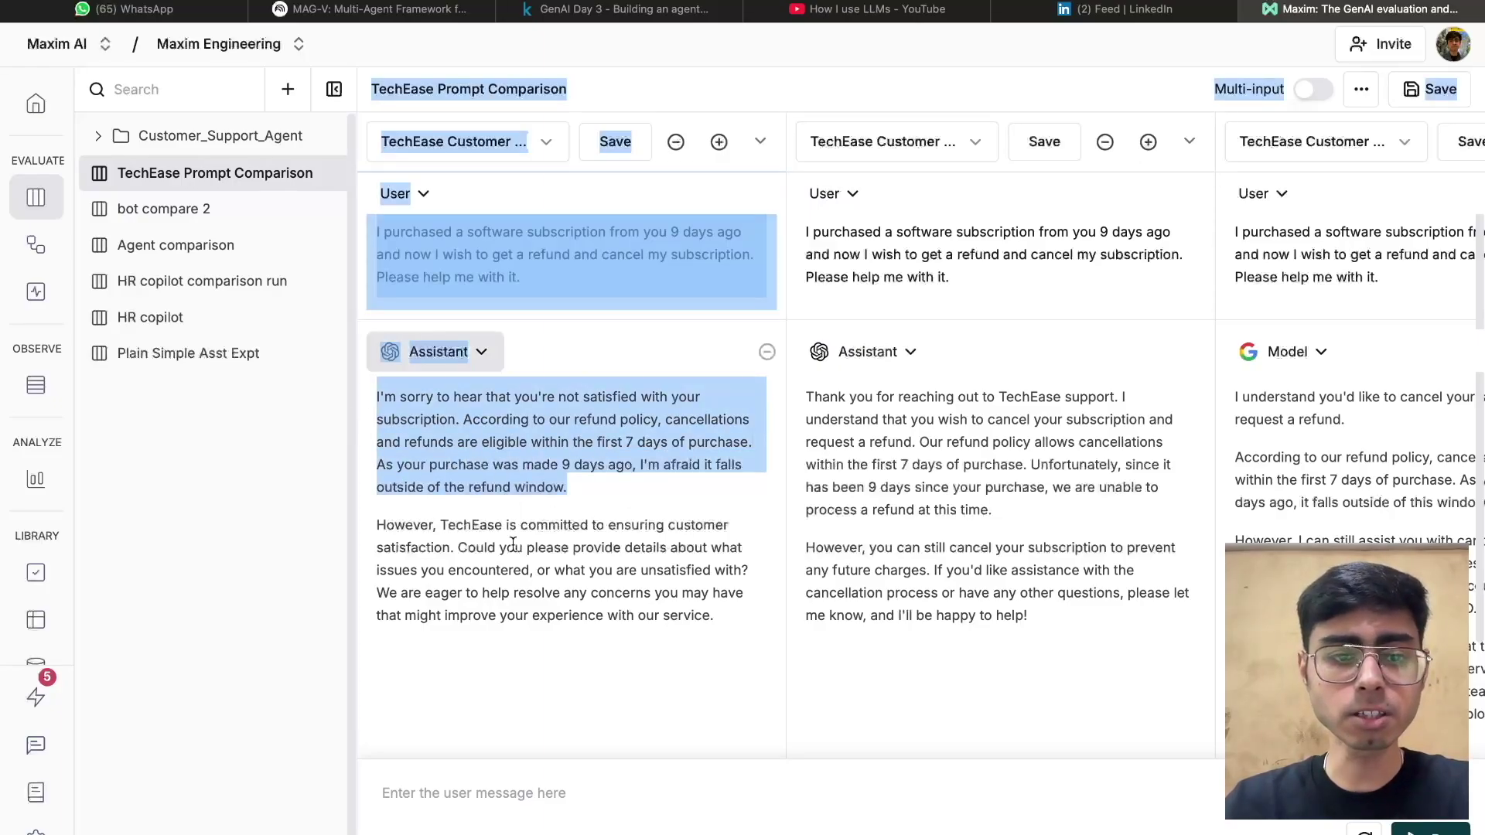
{"action": "left_click", "coordinate": [577, 557]}
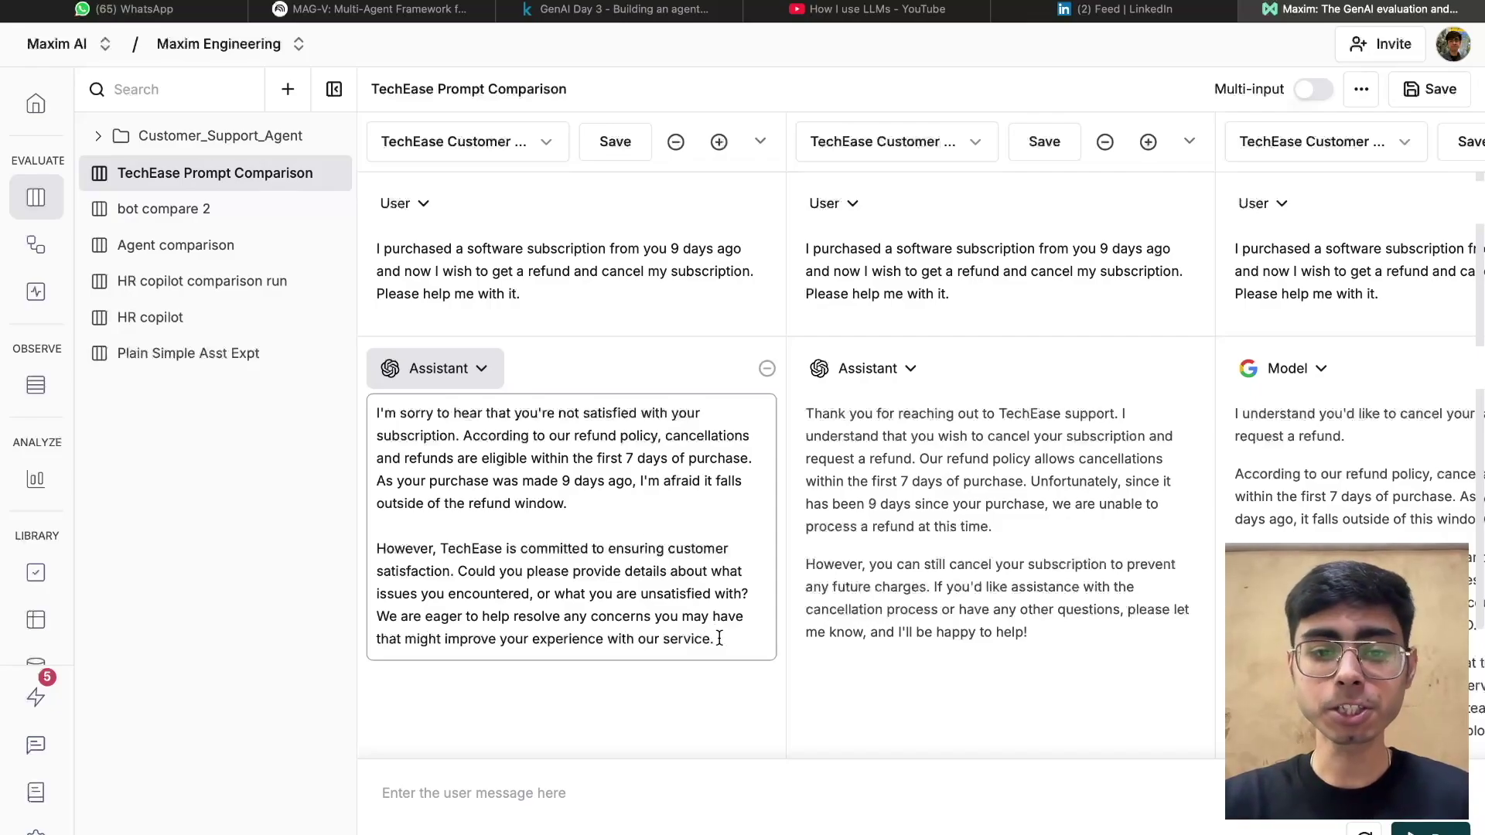
{"action": "left_click_drag", "start_coordinate": [714, 639], "coordinate": [399, 480]}
{"action": "scroll", "coordinate": [735, 457], "scroll_direction": "right", "scroll_amount": 5}
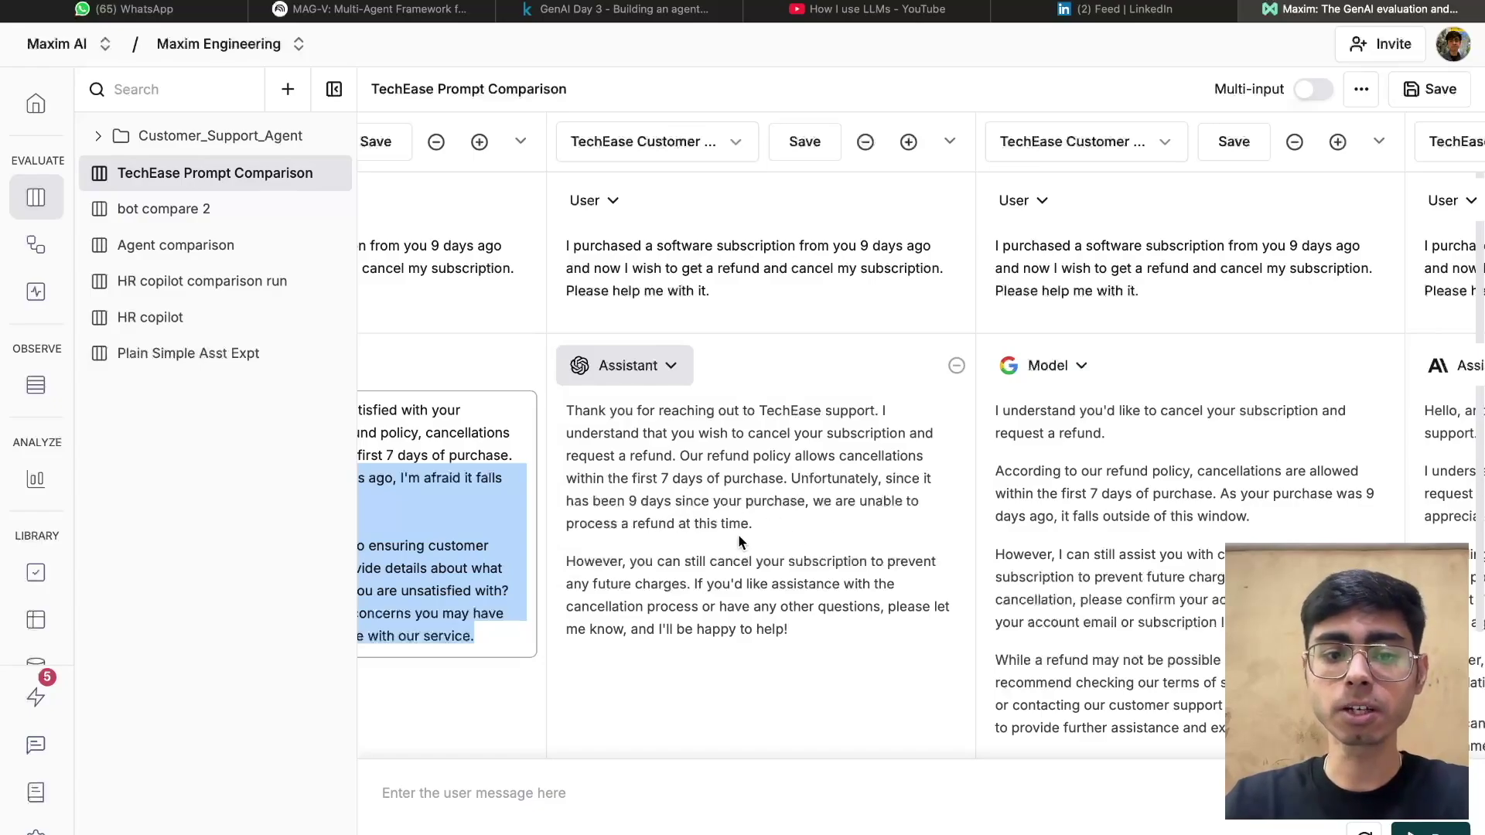
{"action": "left_click", "coordinate": [871, 562]}
{"action": "left_click", "coordinate": [635, 562]}
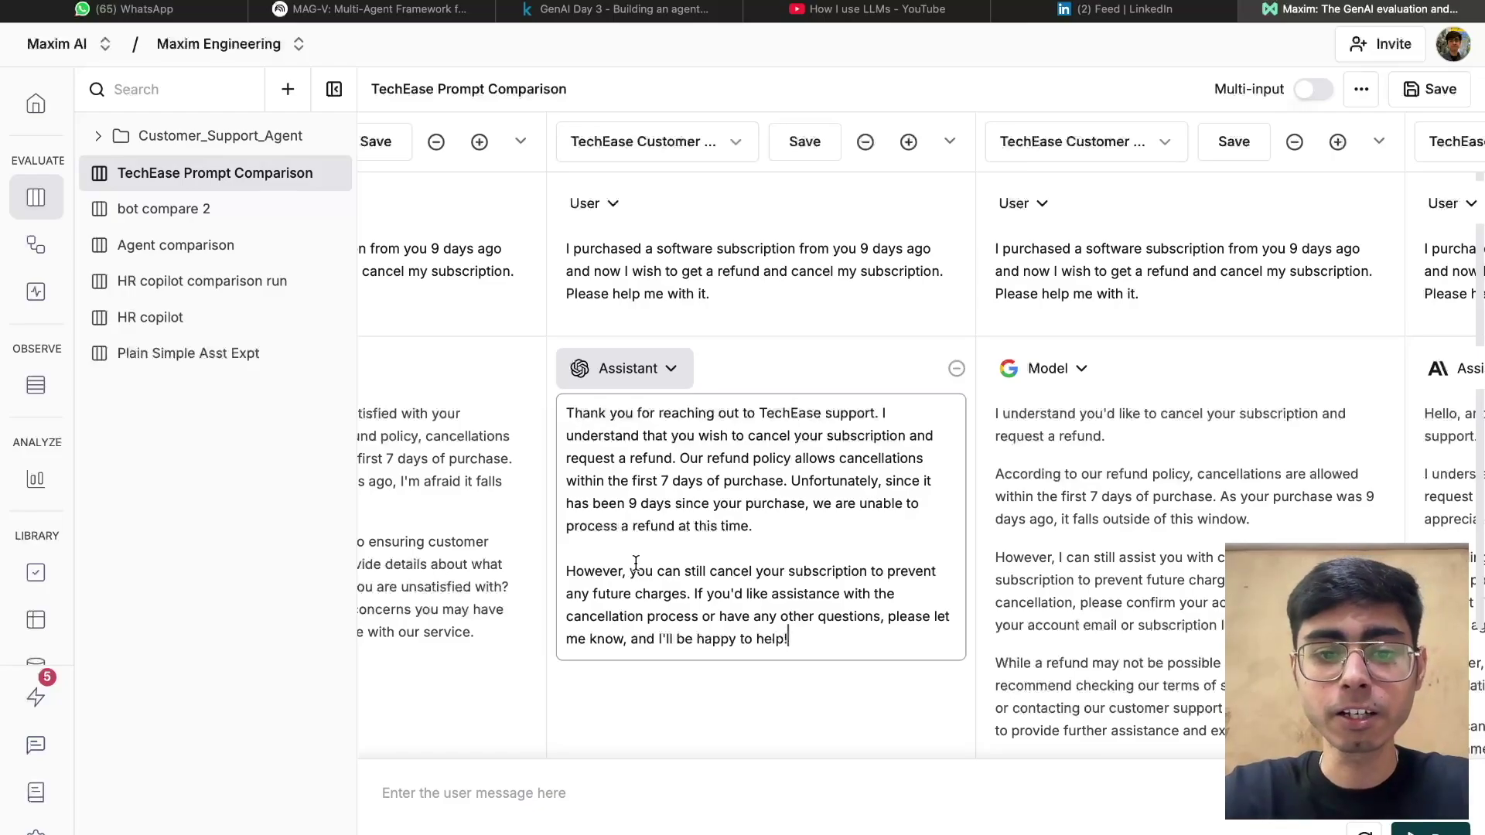
{"action": "left_click_drag", "start_coordinate": [691, 594], "coordinate": [559, 567]}
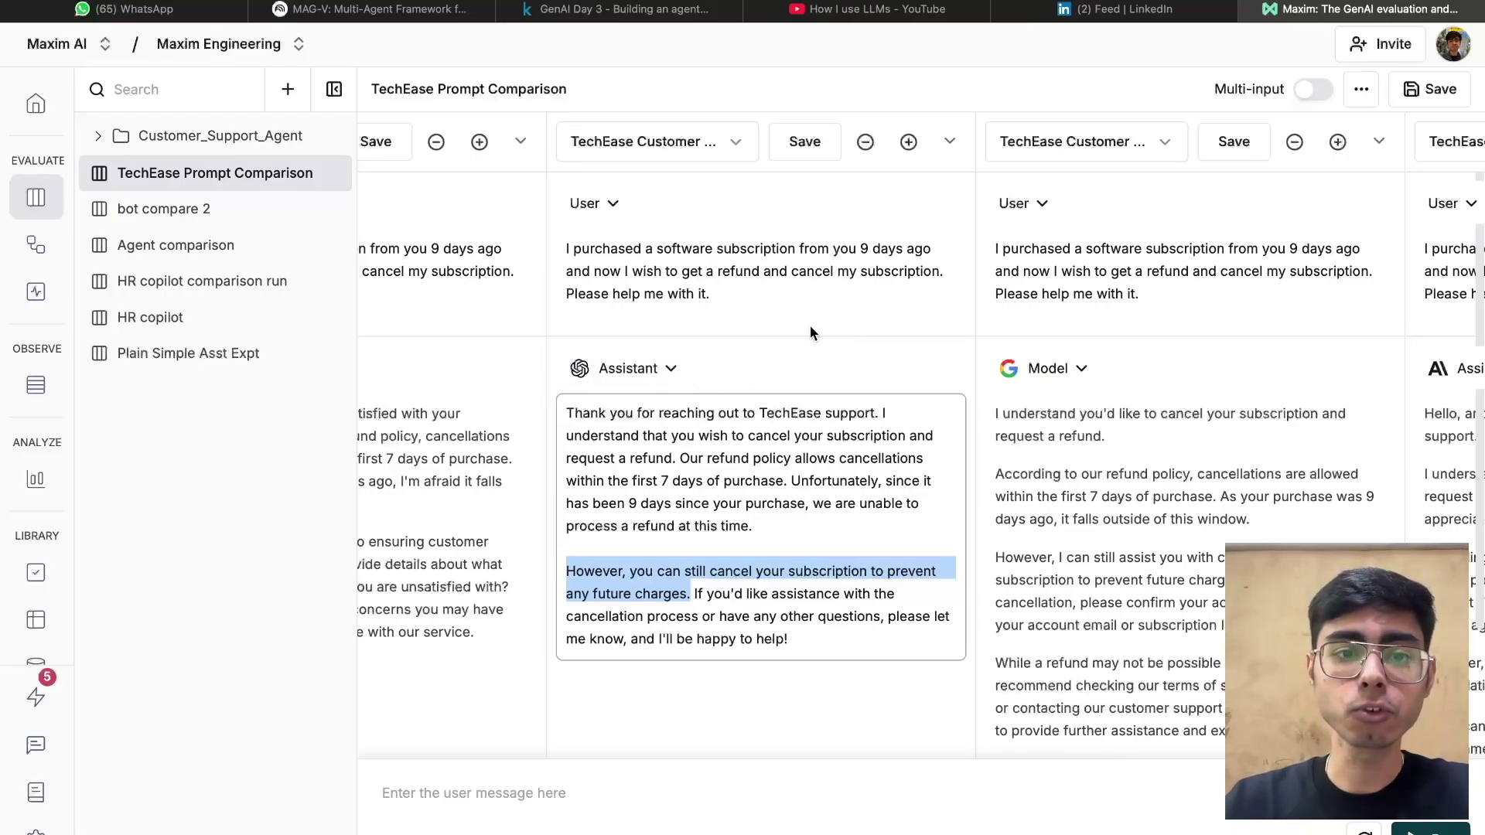
{"action": "scroll", "coordinate": [810, 325], "scroll_direction": "left", "scroll_amount": 3}
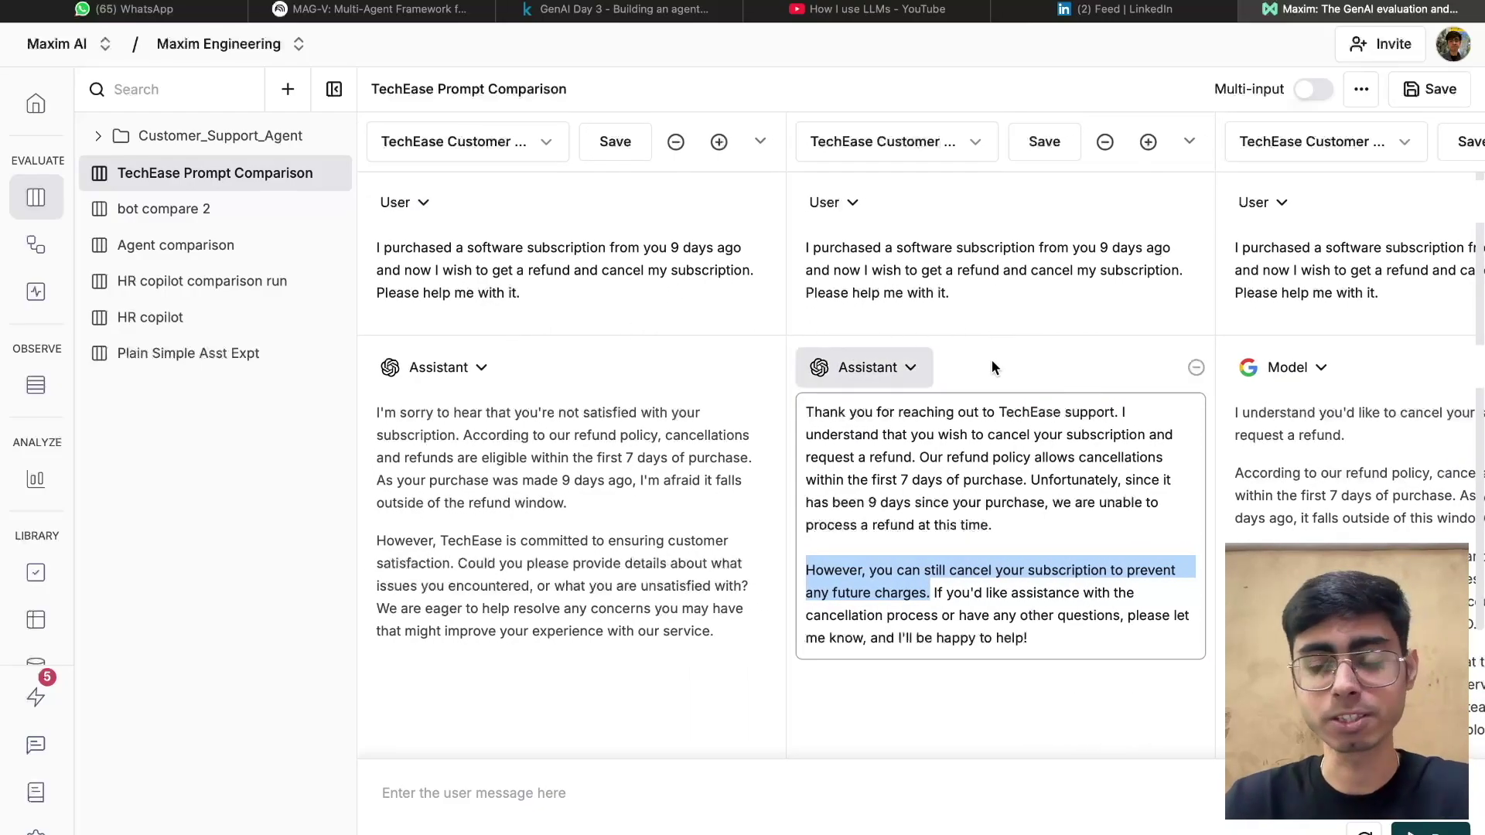
- Examine the Gemini 2 Flash reply for its refund explanation, cancellation help and suggested next steps
{"action": "scroll", "coordinate": [728, 619], "scroll_direction": "right", "scroll_amount": 4}
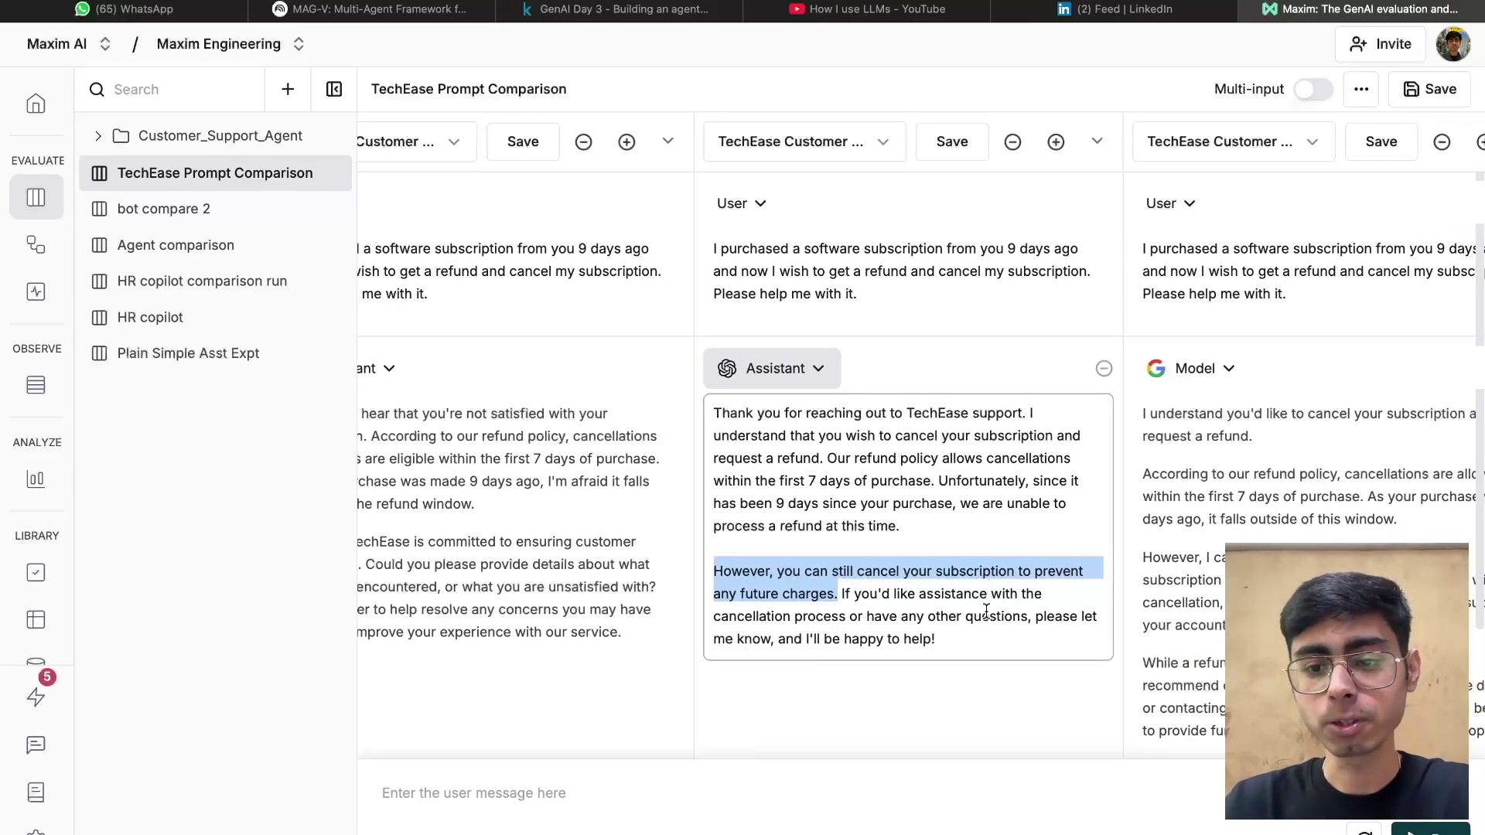
{"action": "scroll", "coordinate": [851, 518], "scroll_direction": "right", "scroll_amount": 2}
{"action": "scroll", "coordinate": [976, 430], "scroll_direction": "right", "scroll_amount": 2}
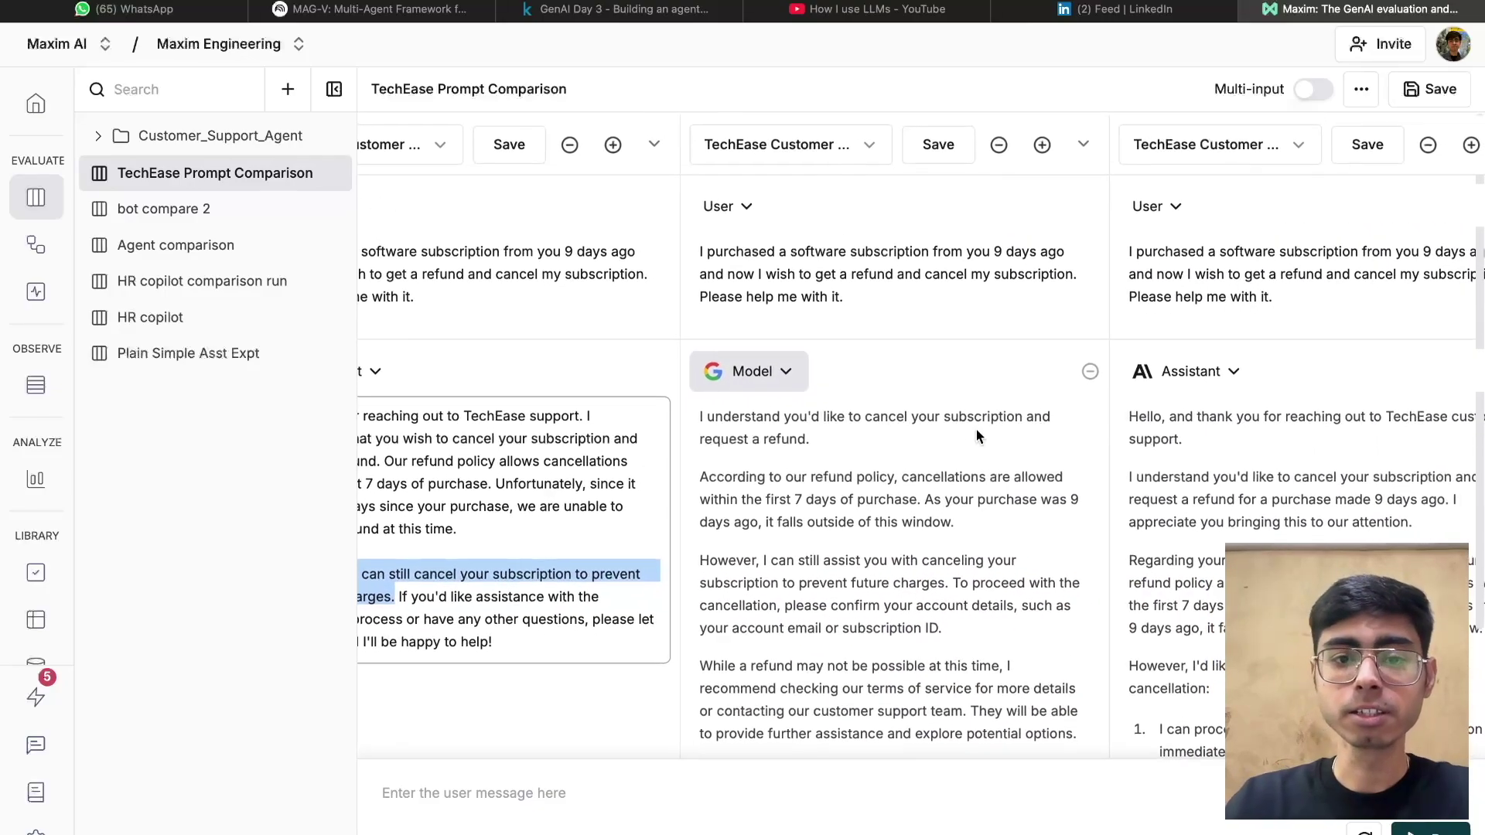
{"action": "scroll", "coordinate": [958, 563], "scroll_direction": "down", "scroll_amount": 2}
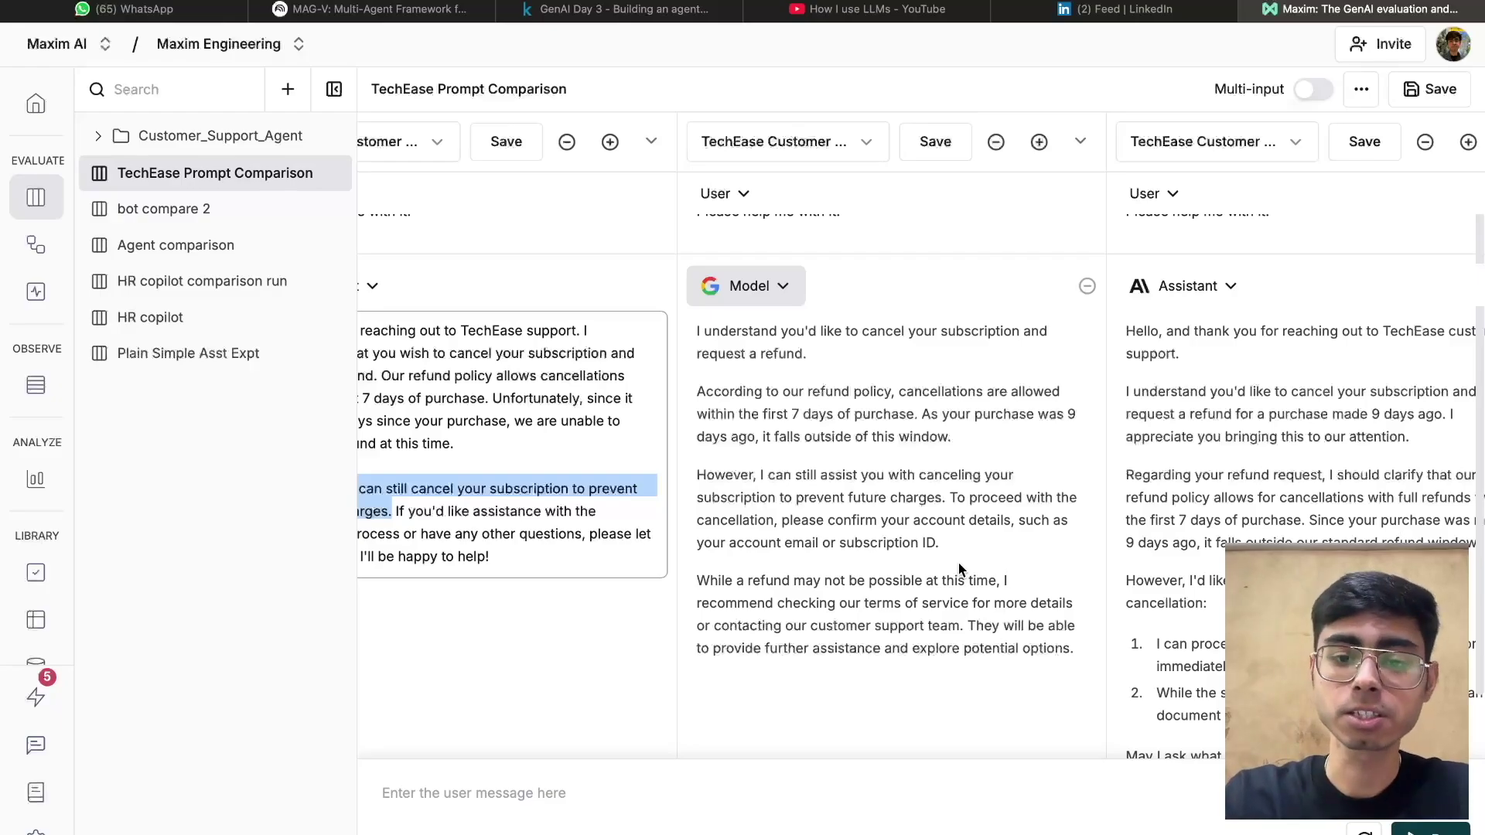
{"action": "left_click_drag", "start_coordinate": [1071, 642], "coordinate": [729, 382]}
{"action": "left_click", "coordinate": [728, 382]}
{"action": "scroll", "coordinate": [729, 382], "scroll_direction": "up", "scroll_amount": 1}
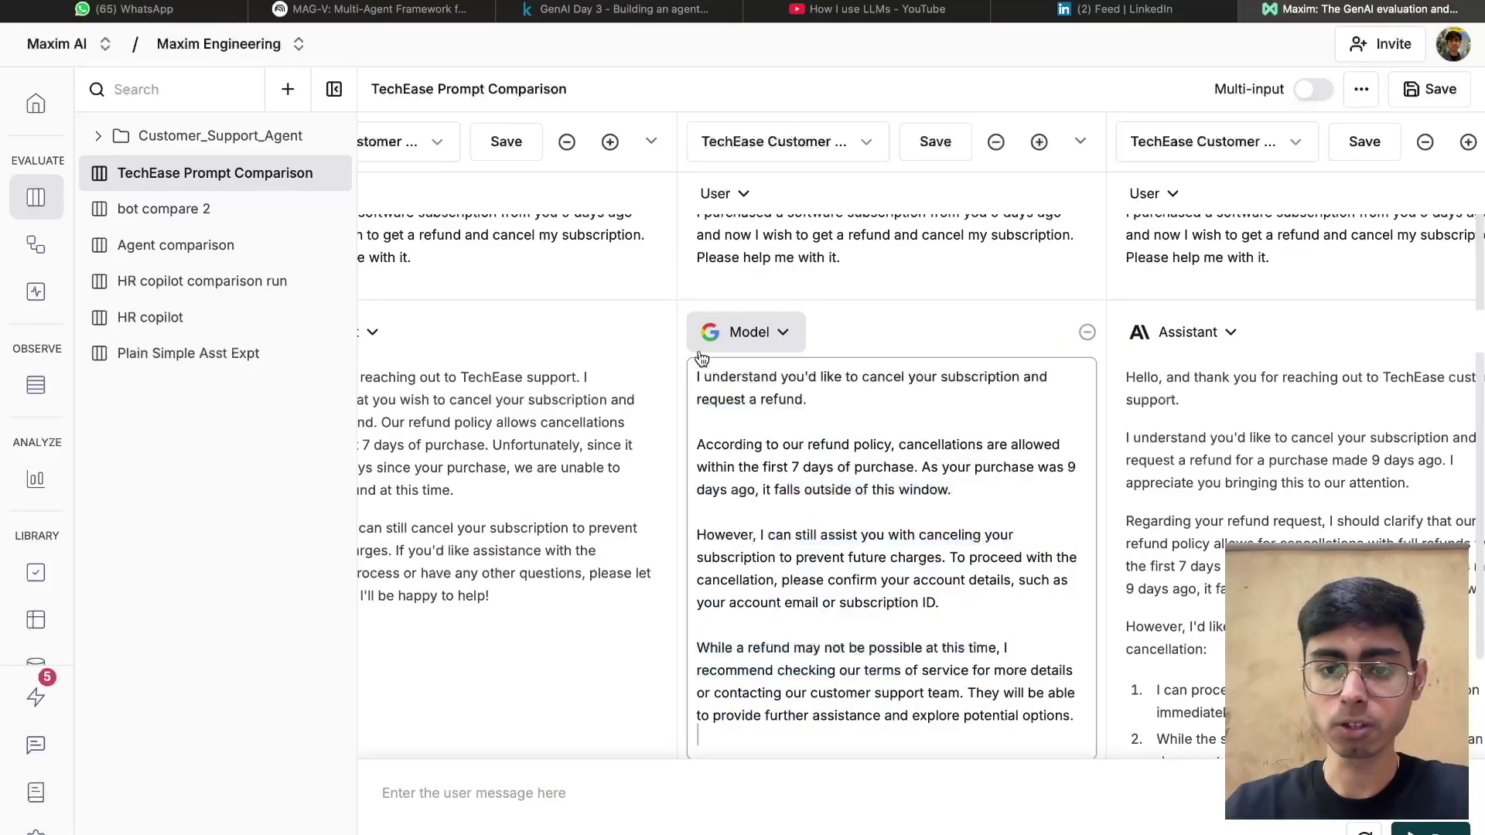
{"action": "scroll", "coordinate": [1129, 483], "scroll_direction": "down", "scroll_amount": 3}
- Examine the fourth prompt's reply for its greeting, acknowledgement of the concern, policy clarification and numbered cancellation options, highlighting key passages
{"action": "scroll", "coordinate": [1129, 482], "scroll_direction": "right", "scroll_amount": 1}
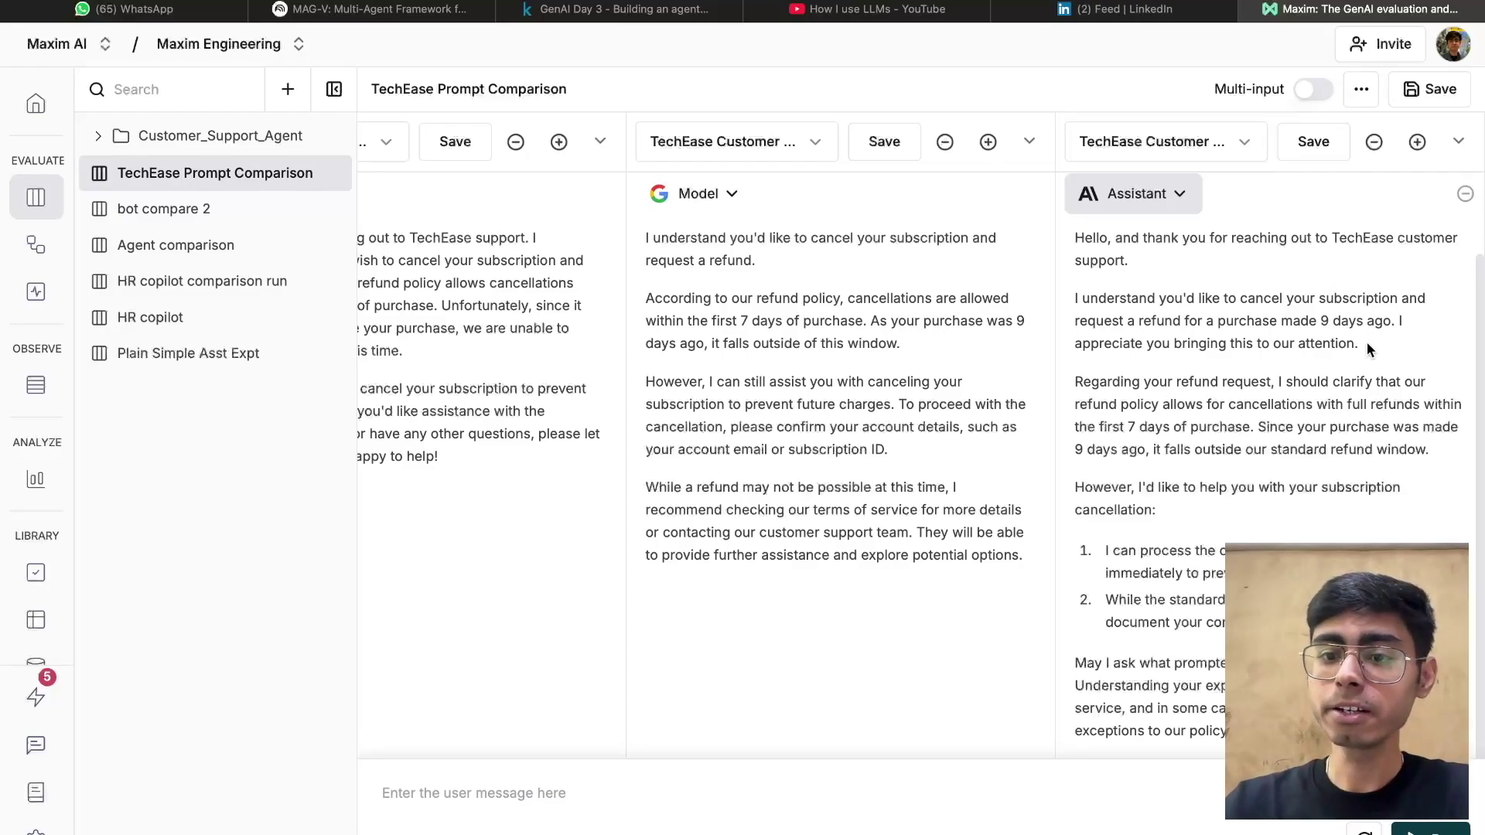
{"action": "left_click_drag", "start_coordinate": [1366, 342], "coordinate": [1075, 342]}
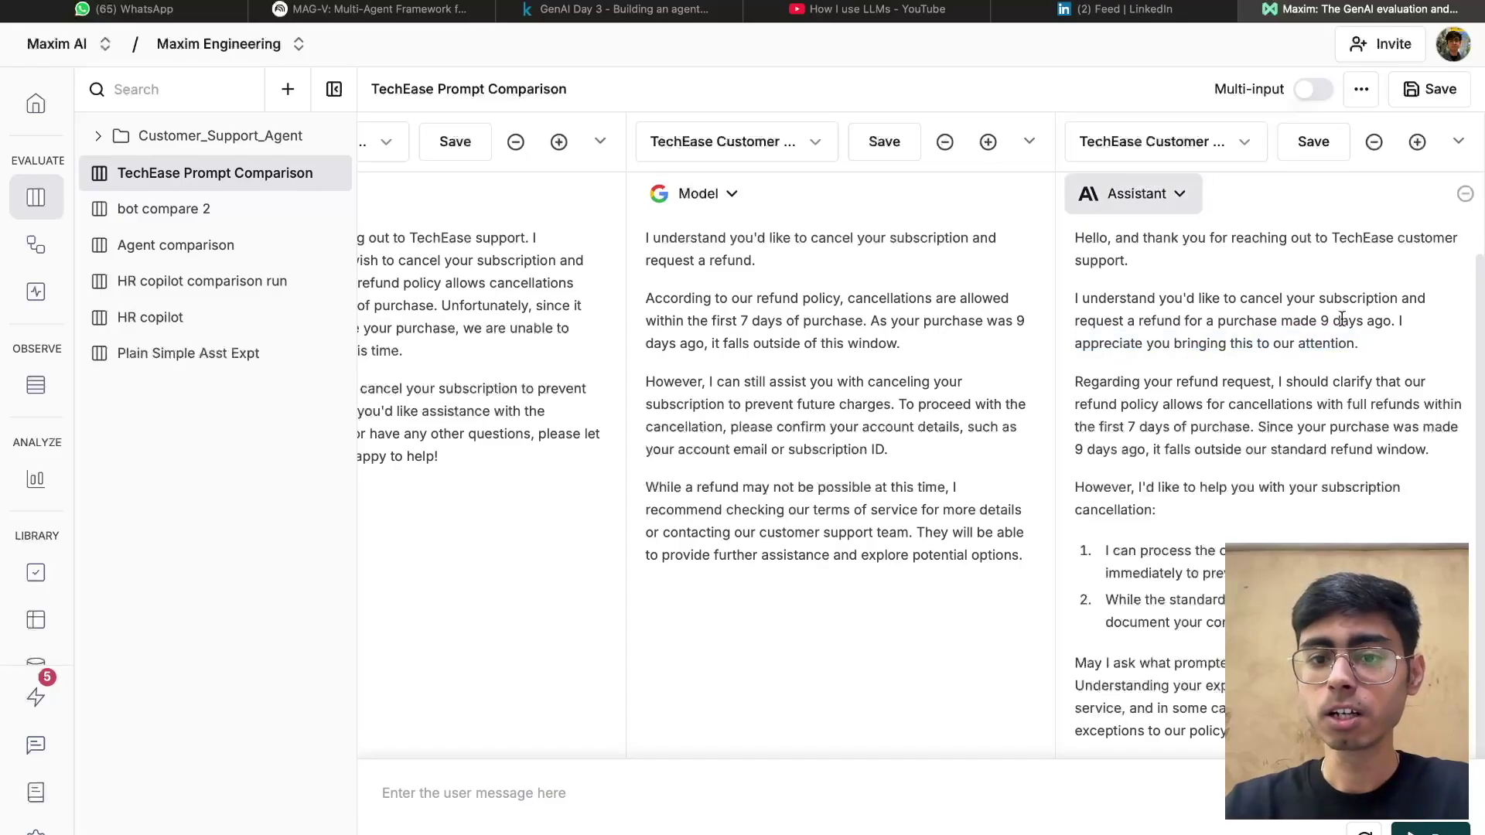
{"action": "left_click", "coordinate": [1170, 261]}
{"action": "scroll", "coordinate": [1170, 262], "scroll_direction": "up", "scroll_amount": 4}
{"action": "triple_click", "coordinate": [1146, 441]}
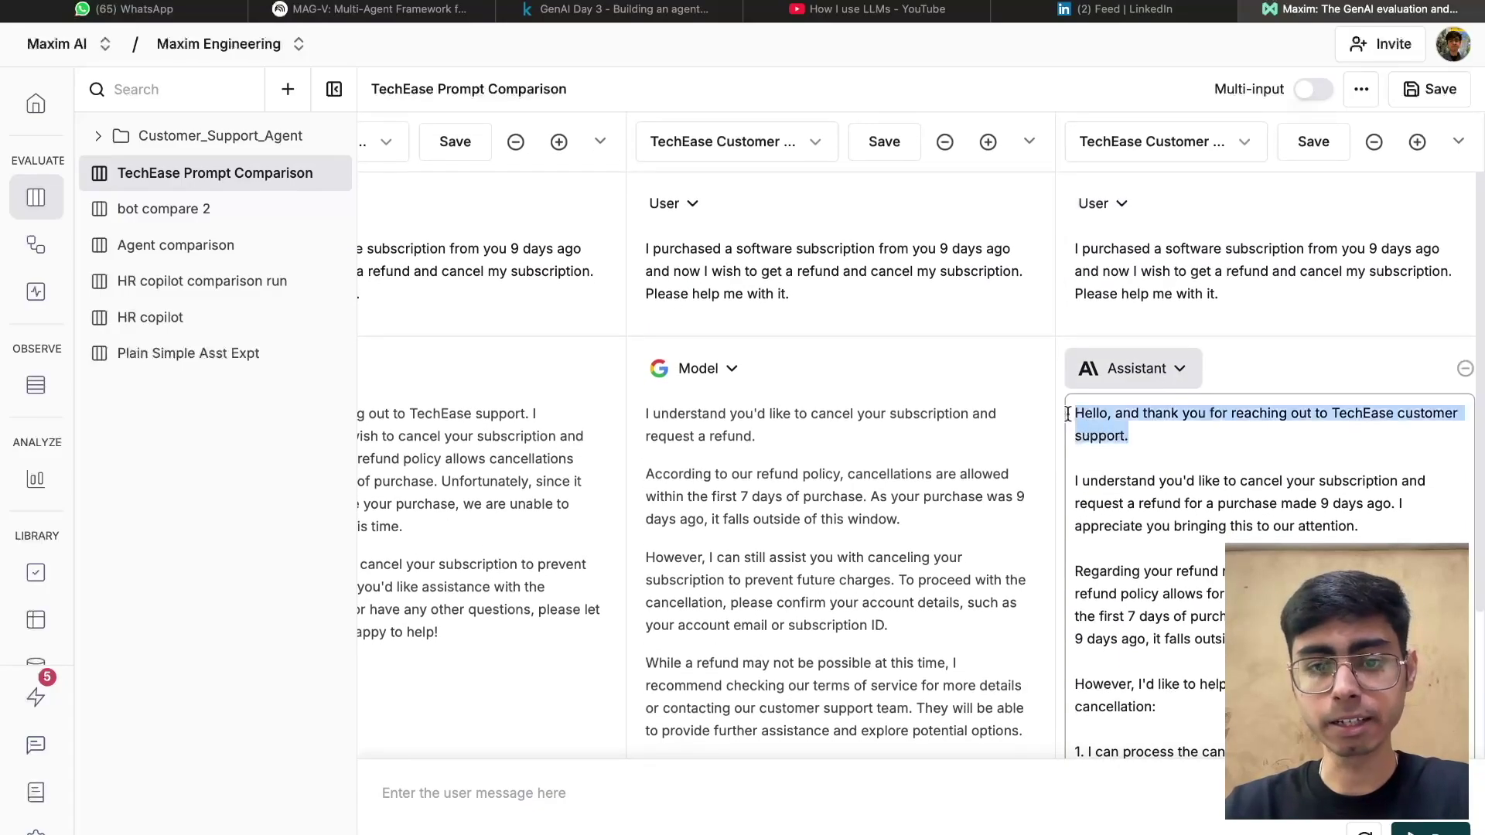
{"action": "left_click_drag", "start_coordinate": [1379, 535], "coordinate": [1054, 520]}
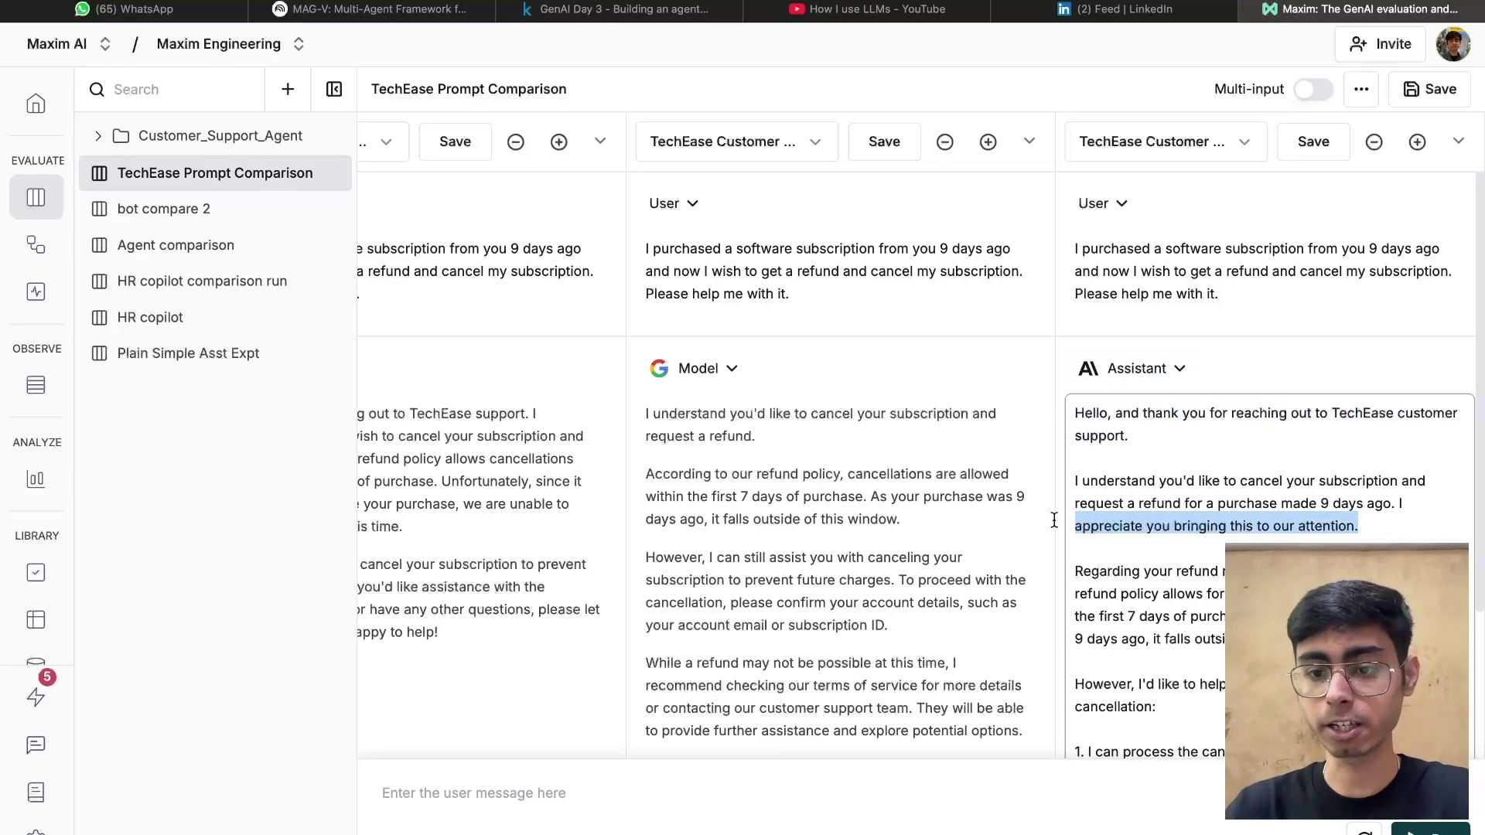
{"action": "scroll", "coordinate": [1060, 542], "scroll_direction": "down", "scroll_amount": 3}
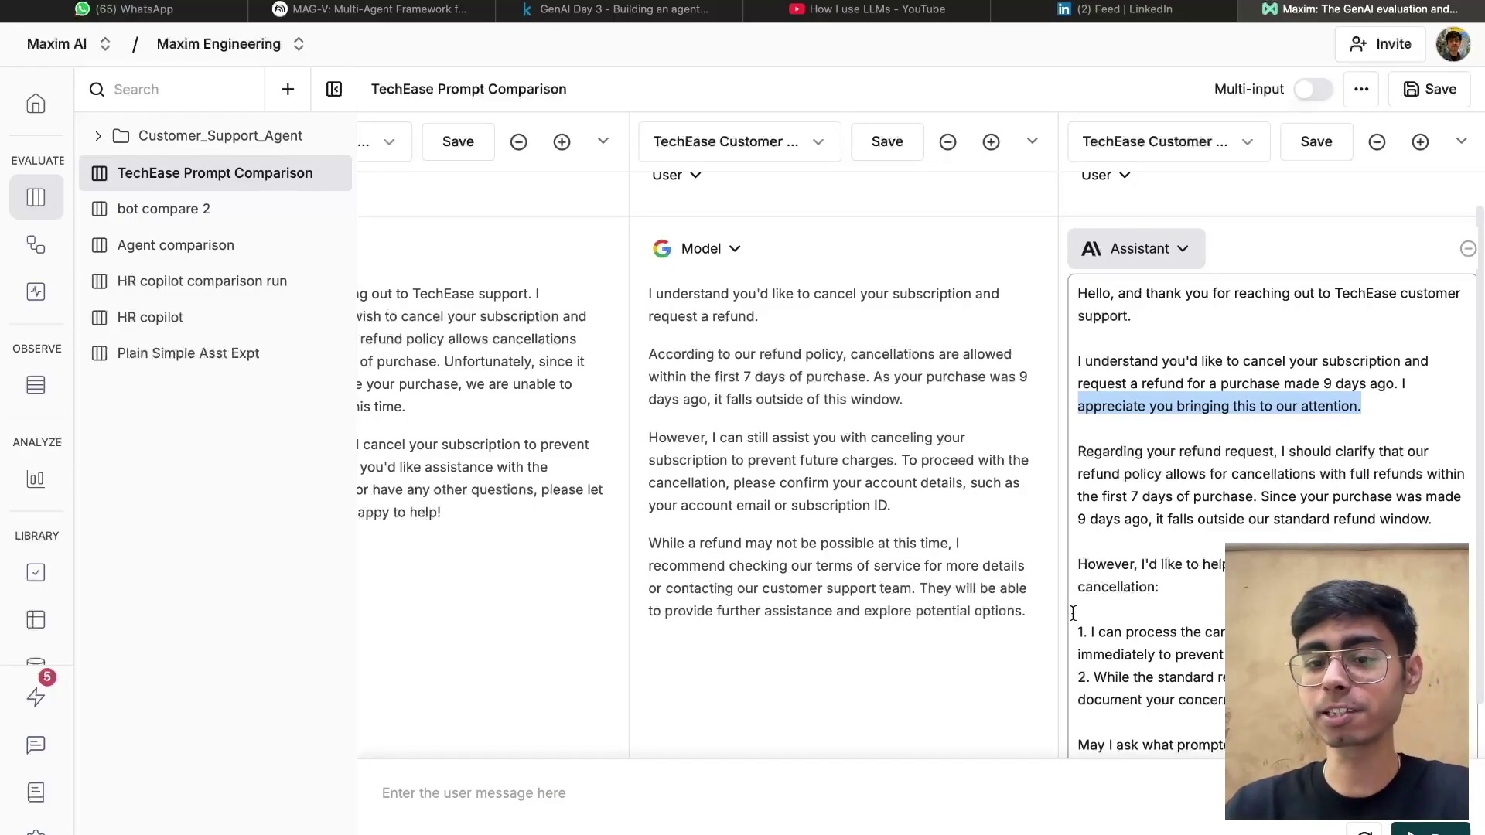
{"action": "scroll", "coordinate": [1136, 628], "scroll_direction": "down", "scroll_amount": 3}
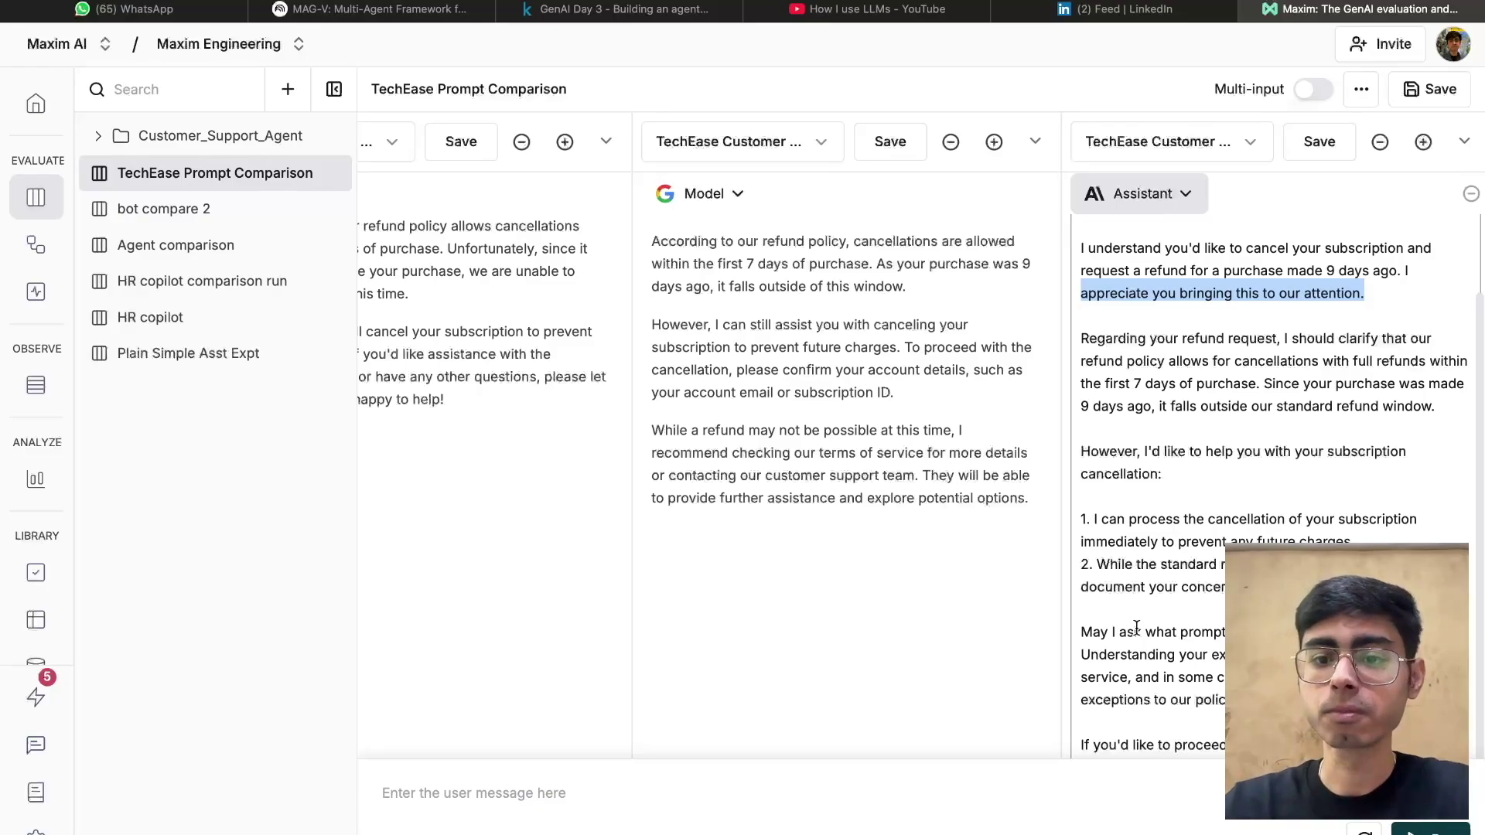
{"action": "scroll", "coordinate": [1136, 629], "scroll_direction": "down", "scroll_amount": 3}
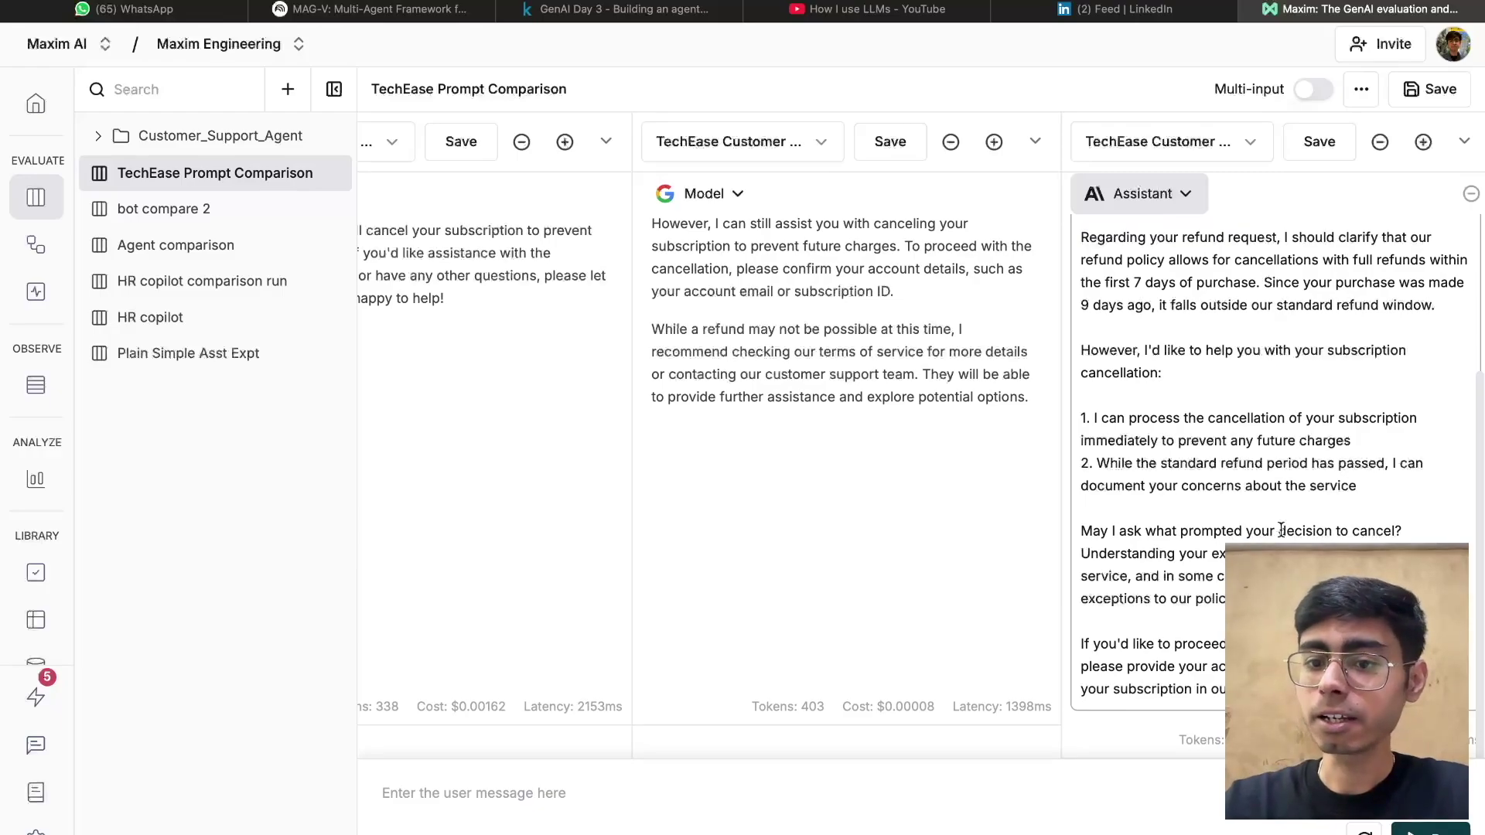
{"action": "left_click_drag", "start_coordinate": [1367, 447], "coordinate": [1167, 422]}
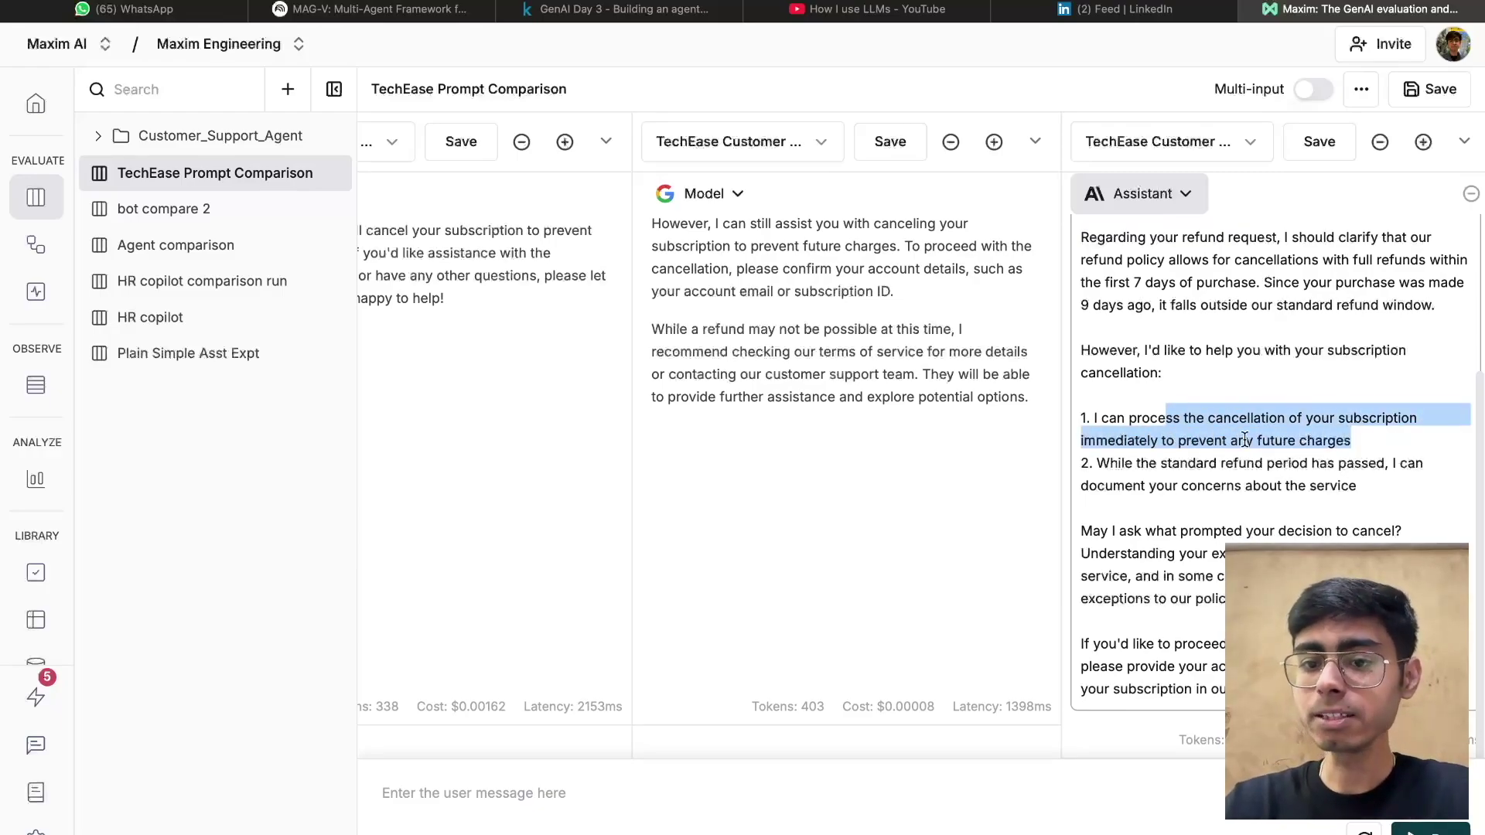